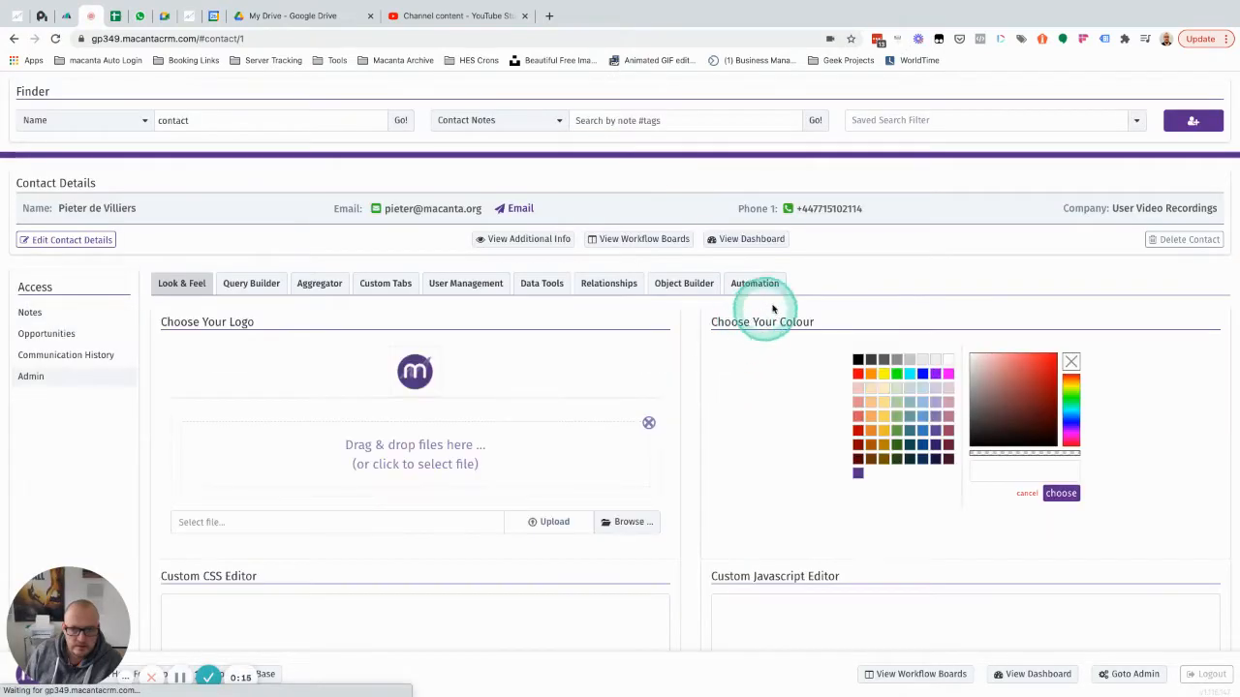
Go to the Email Actions page under the Automation settings.
click(752, 284)
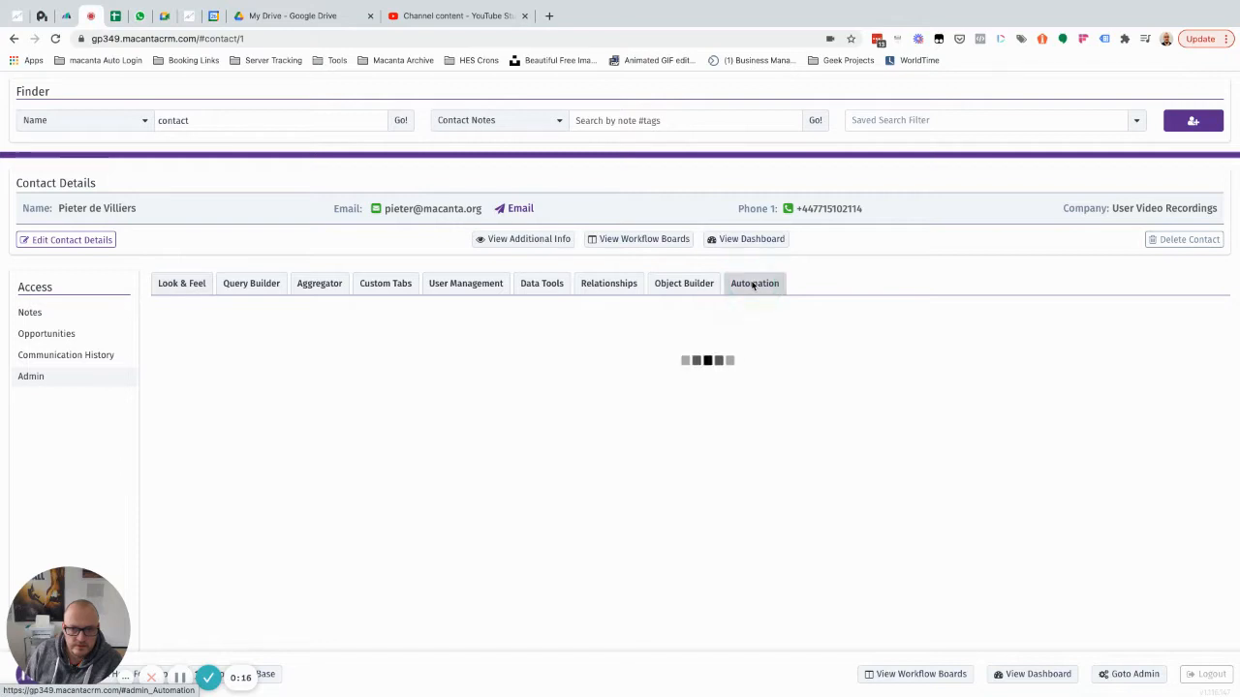
click(562, 349)
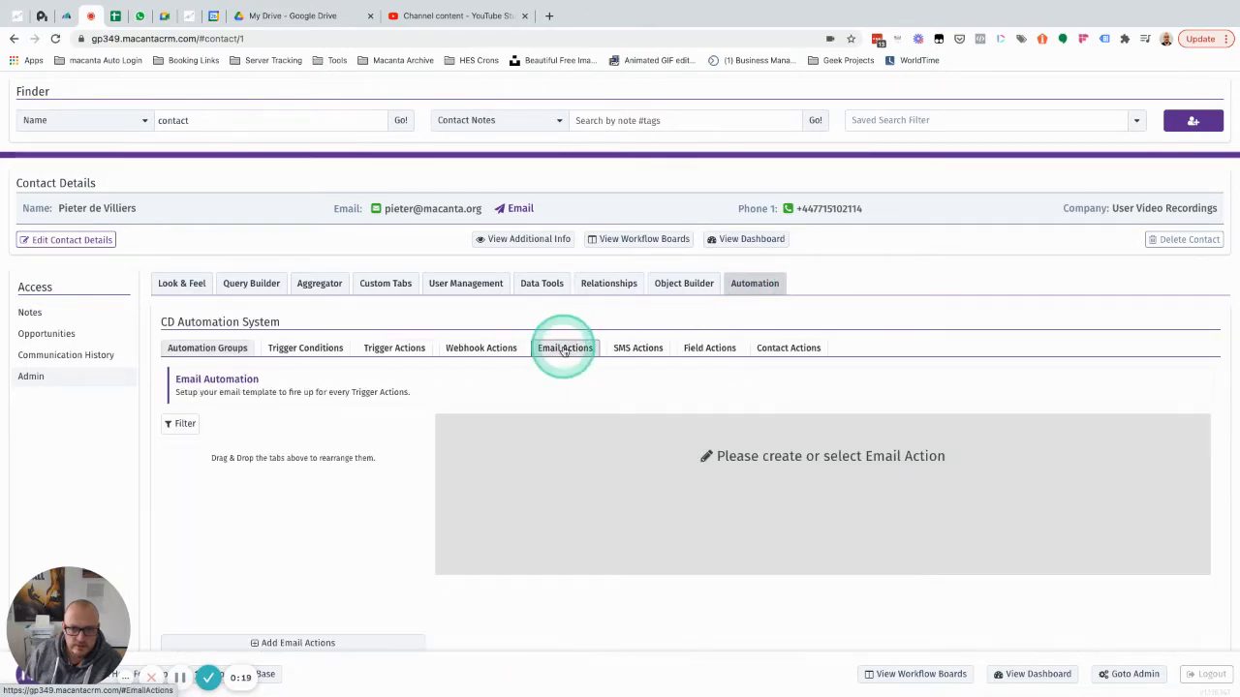
scroll(310, 572, down, 1)
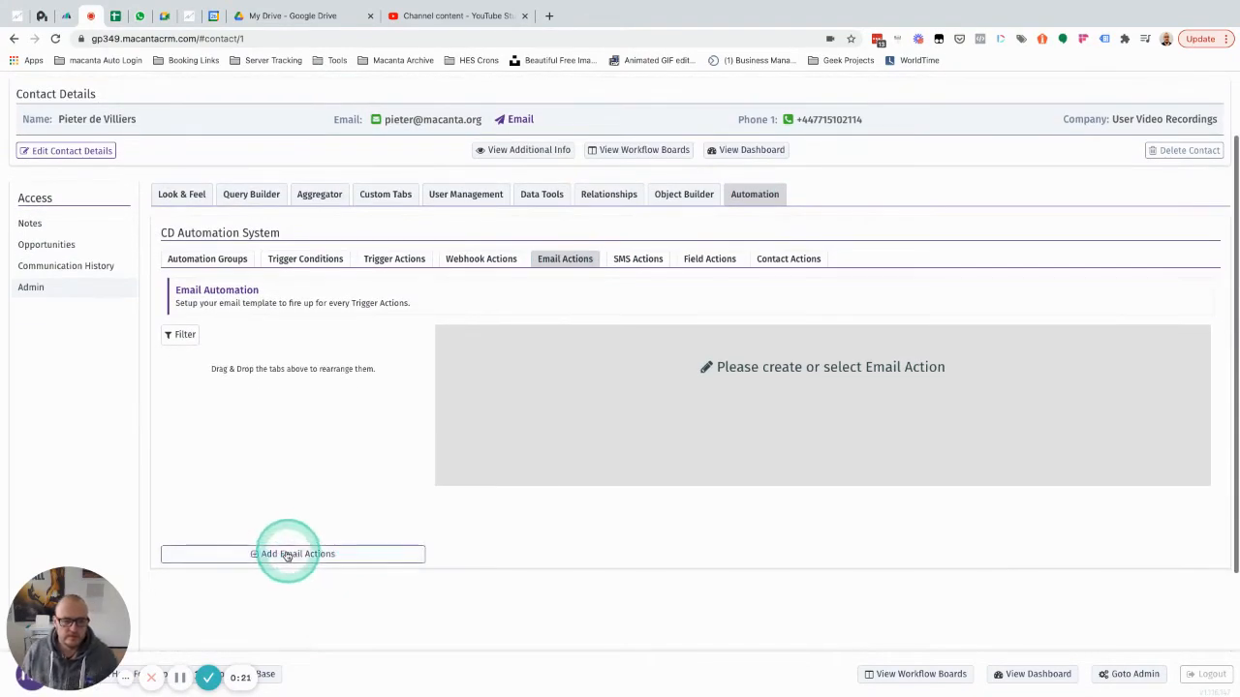
Add a new email action labelled 'Welcome Email' and enter the sender's e-mail address.
click(286, 555)
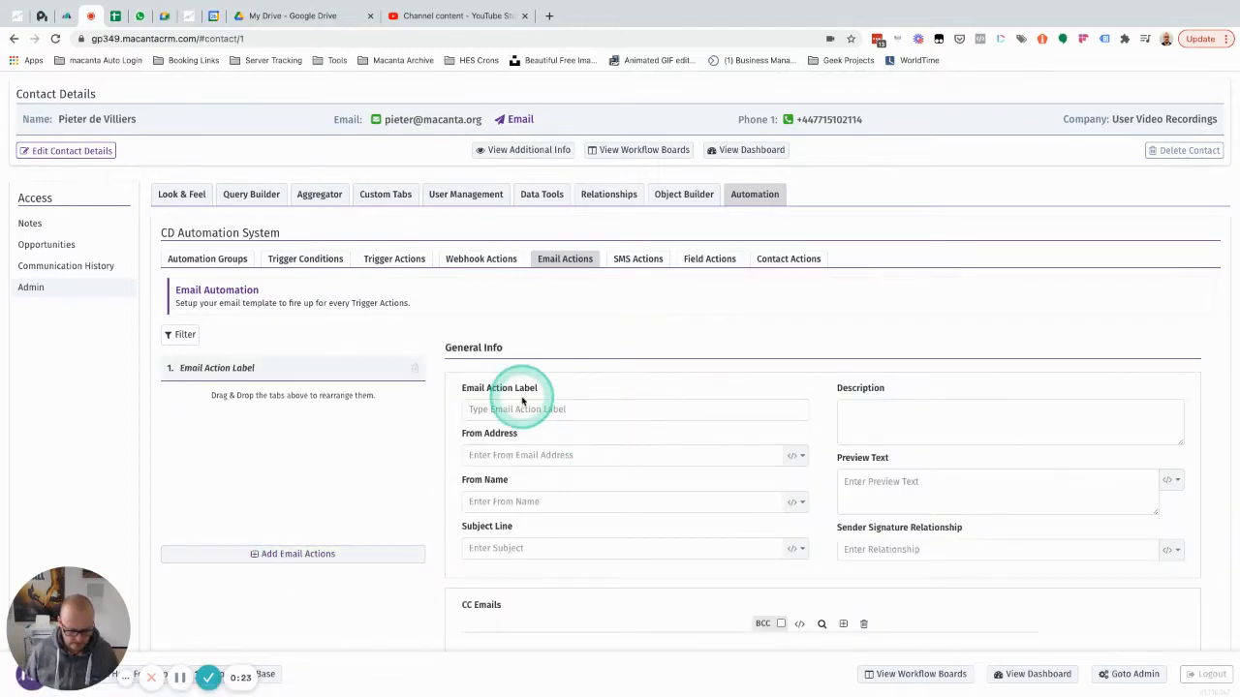
text(Welcome Email)
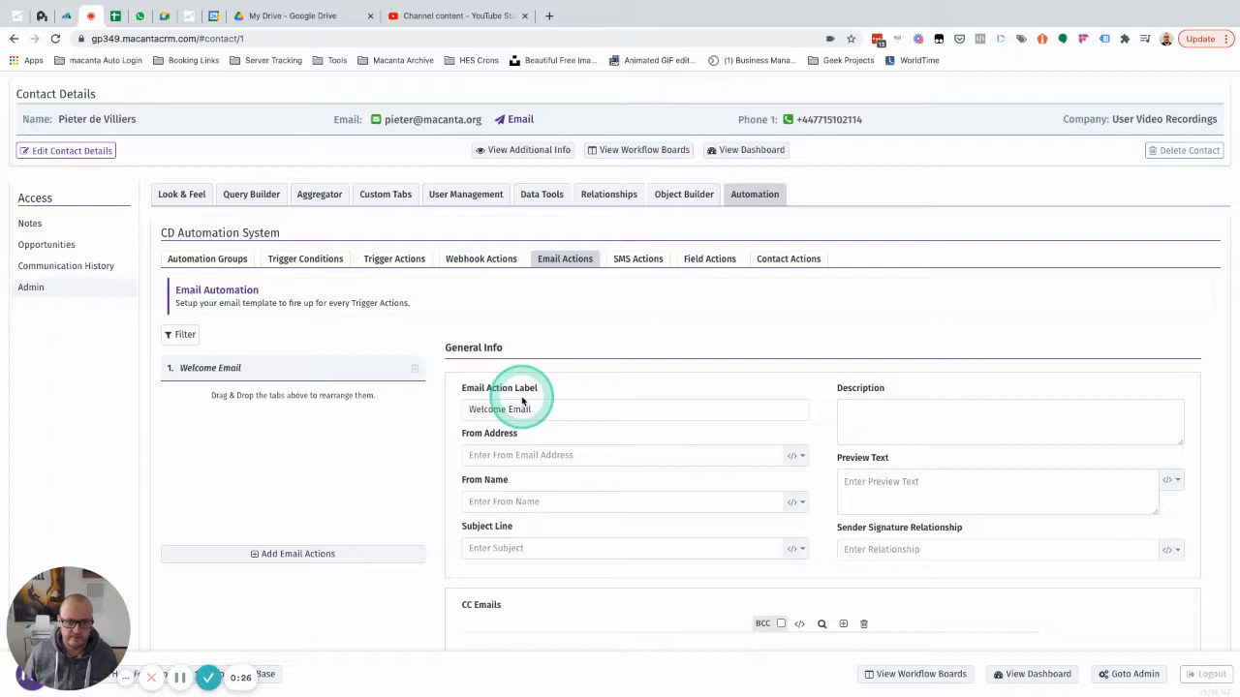
scroll(522, 400, down, 2)
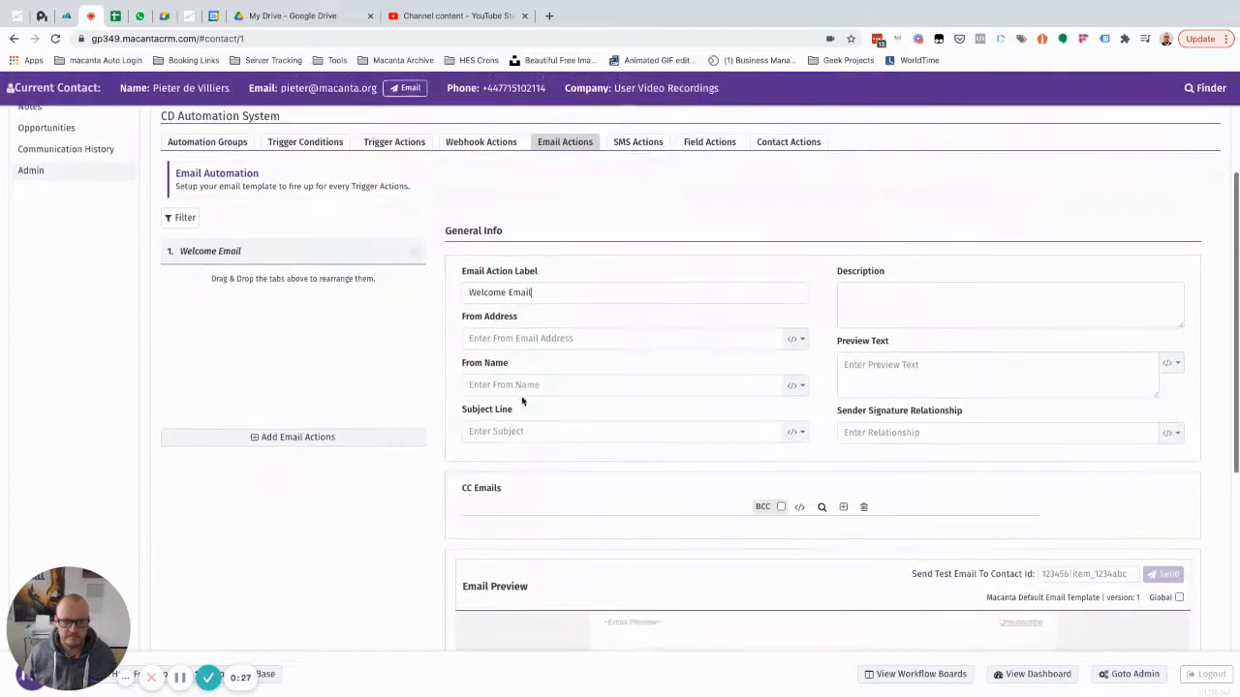
click(547, 337)
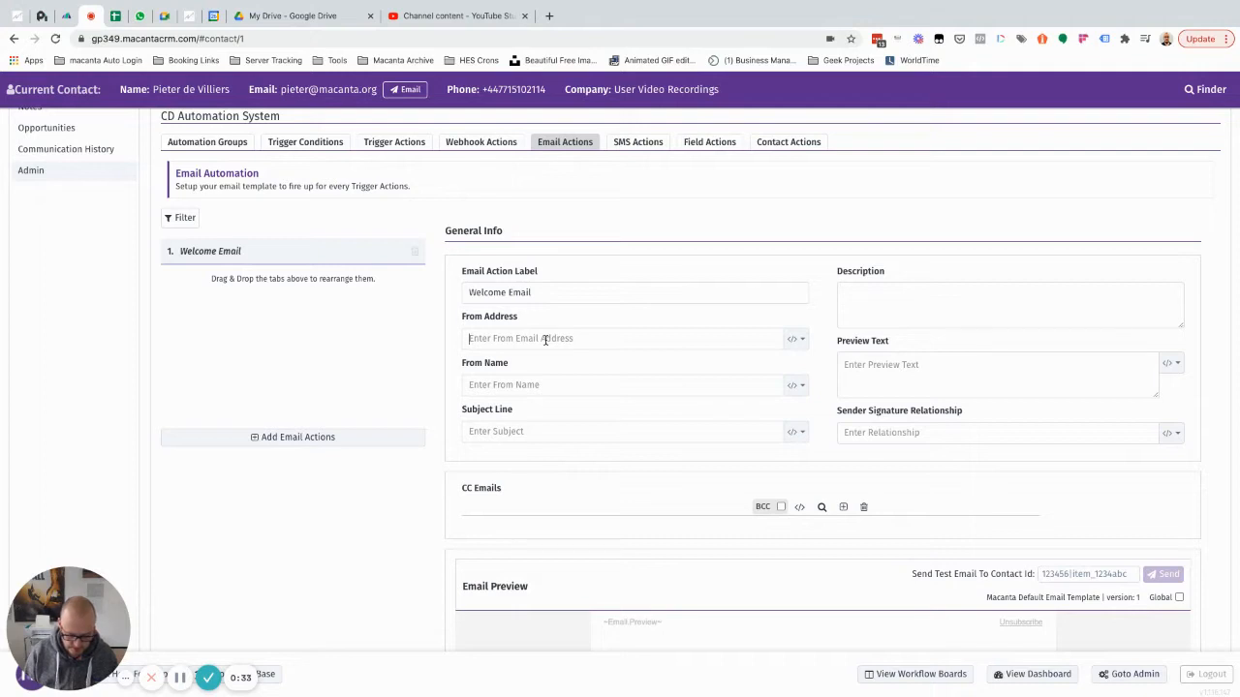
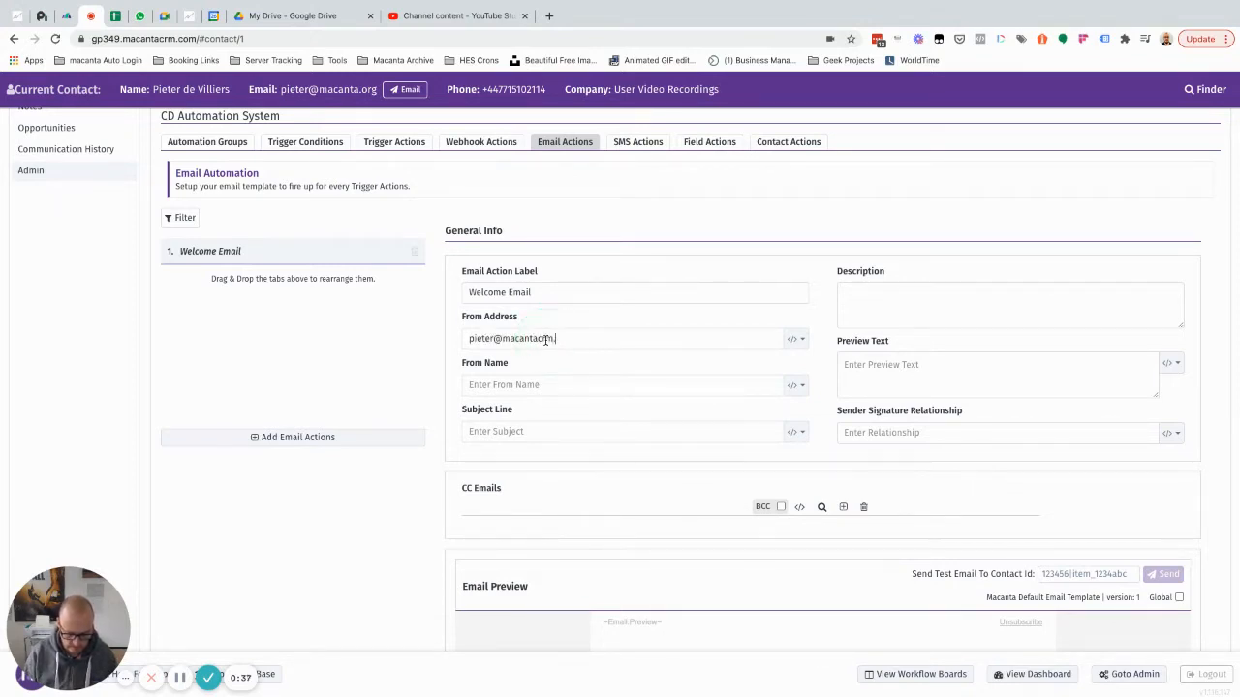
Enter the sender's display name and the subject line 'Welcome to Macanta'.
click(539, 385)
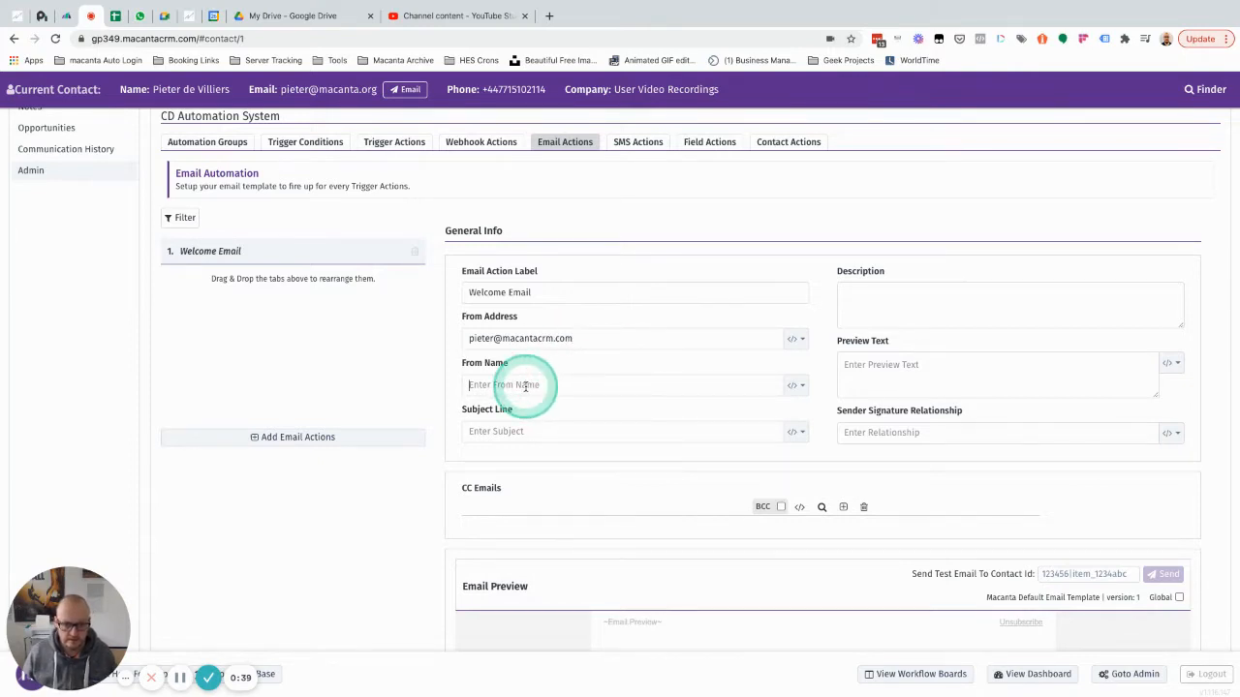
click(525, 385)
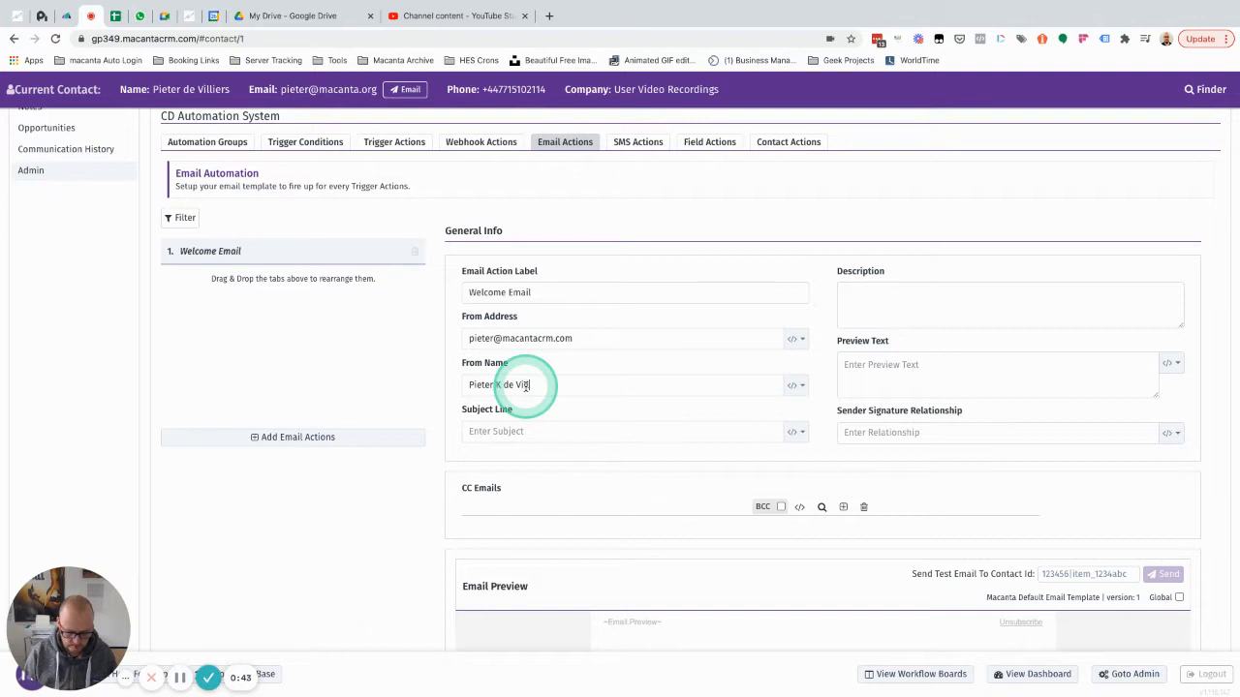
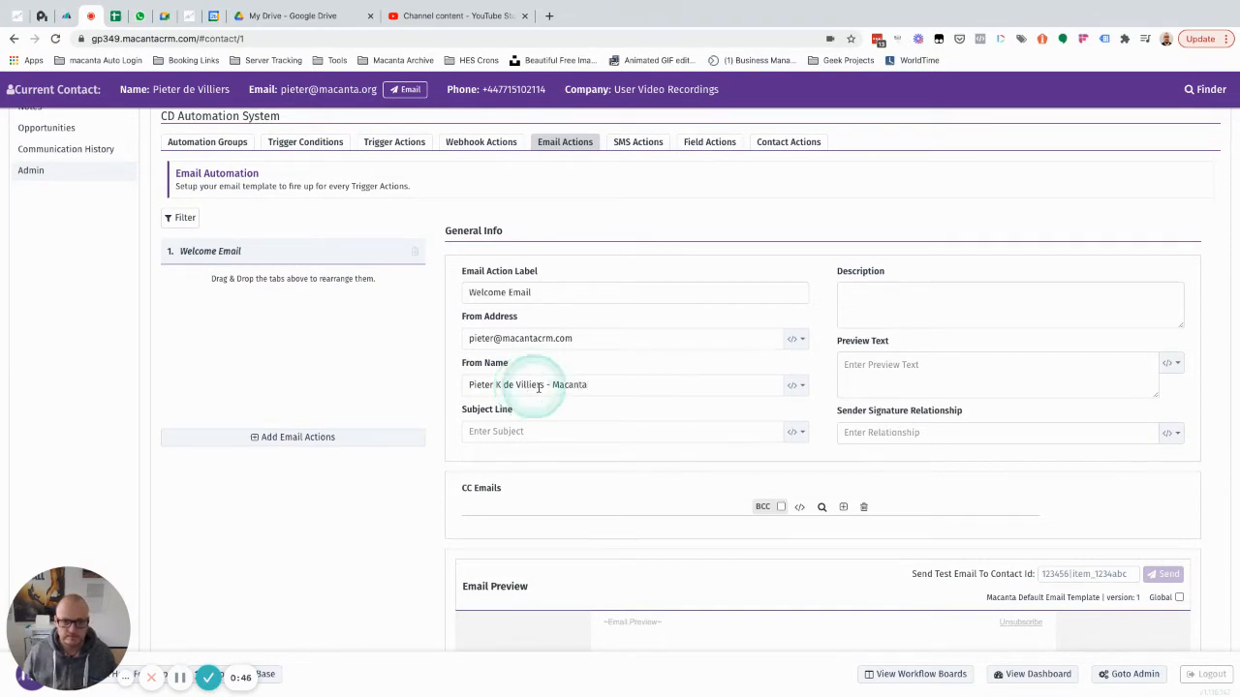
click(595, 431)
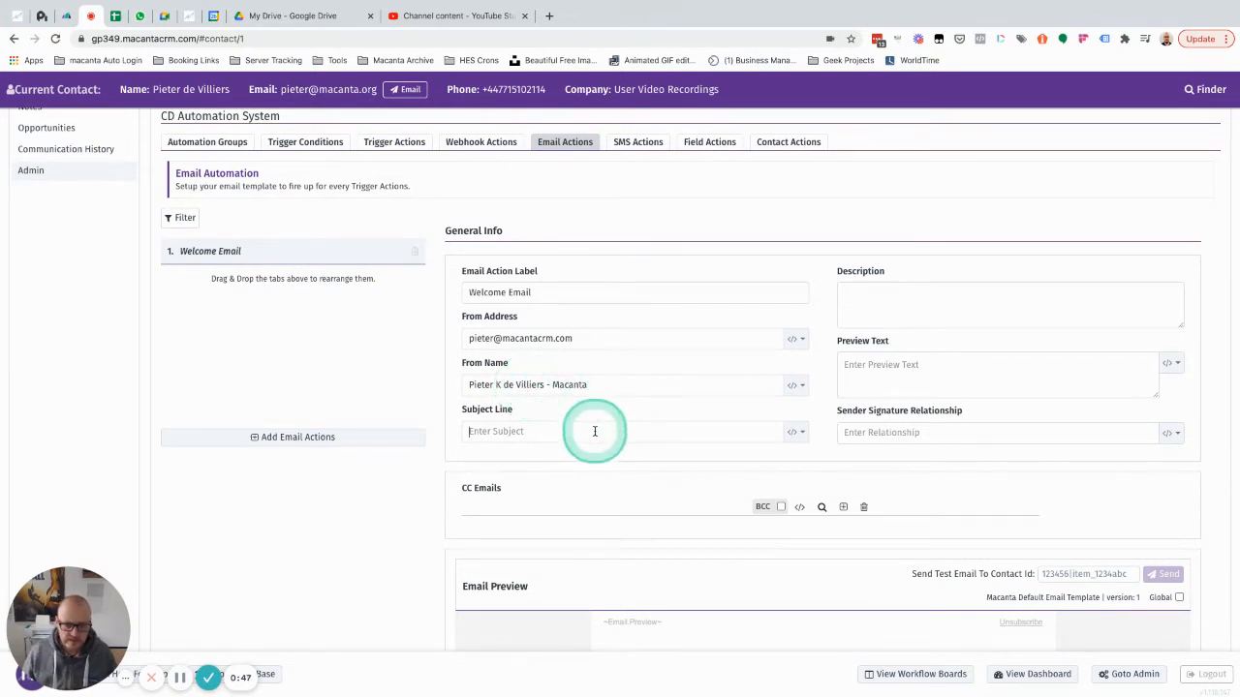
text(Welcome to)
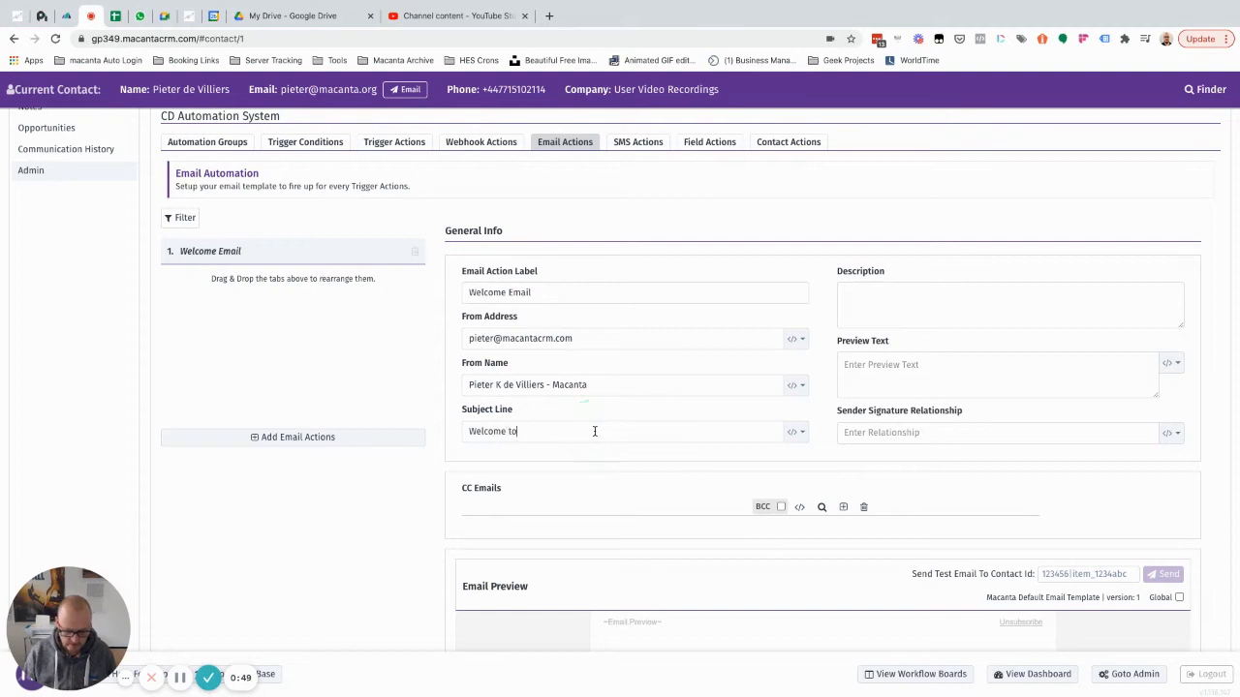
text( Macn)
key(BackSpace)
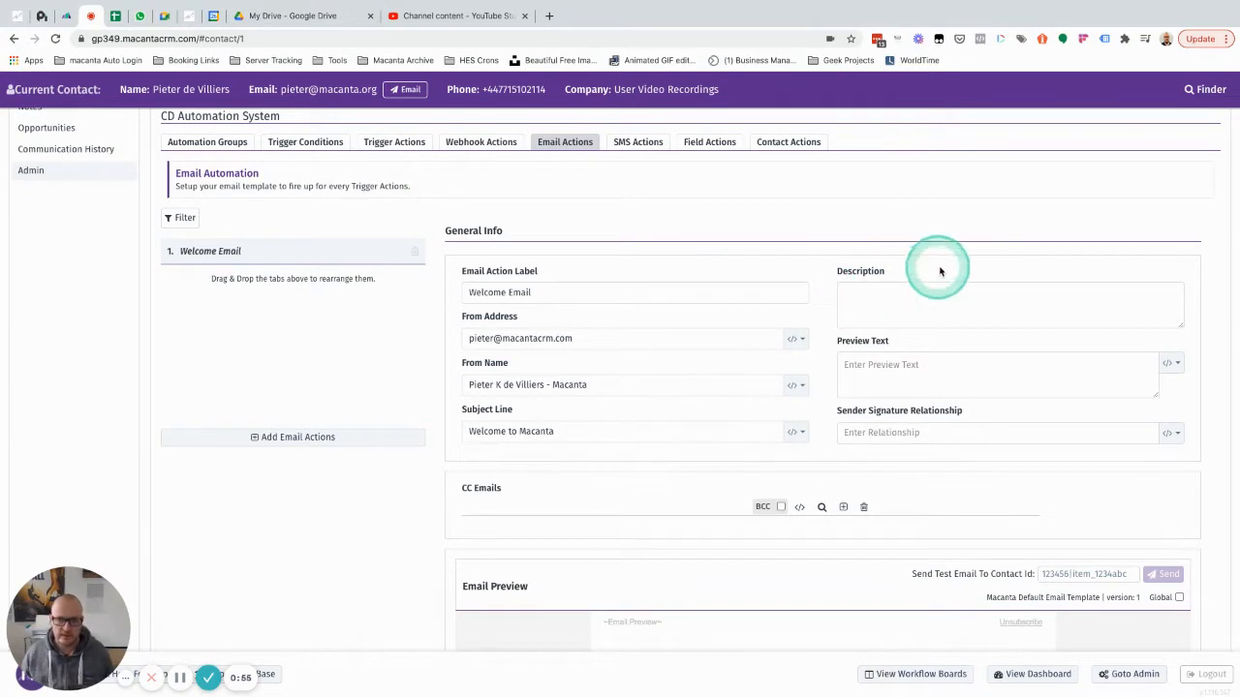
Enter the preview text 'Great to have you hear with us!'.
click(894, 368)
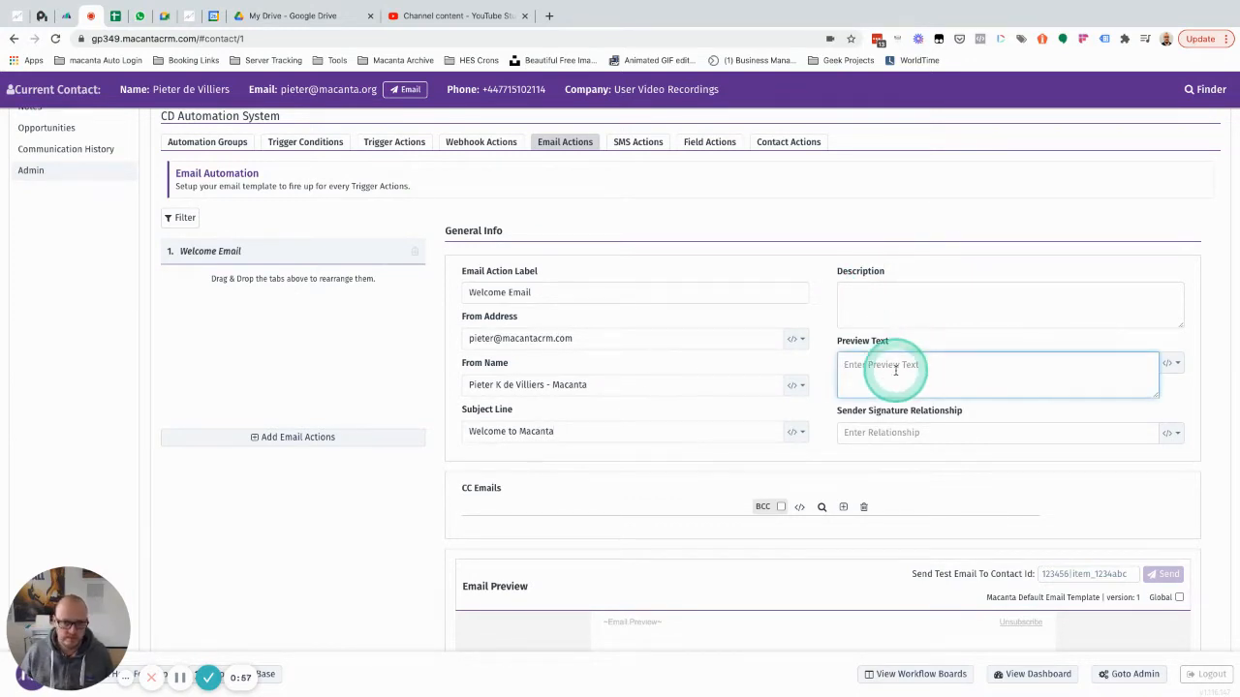
click(894, 371)
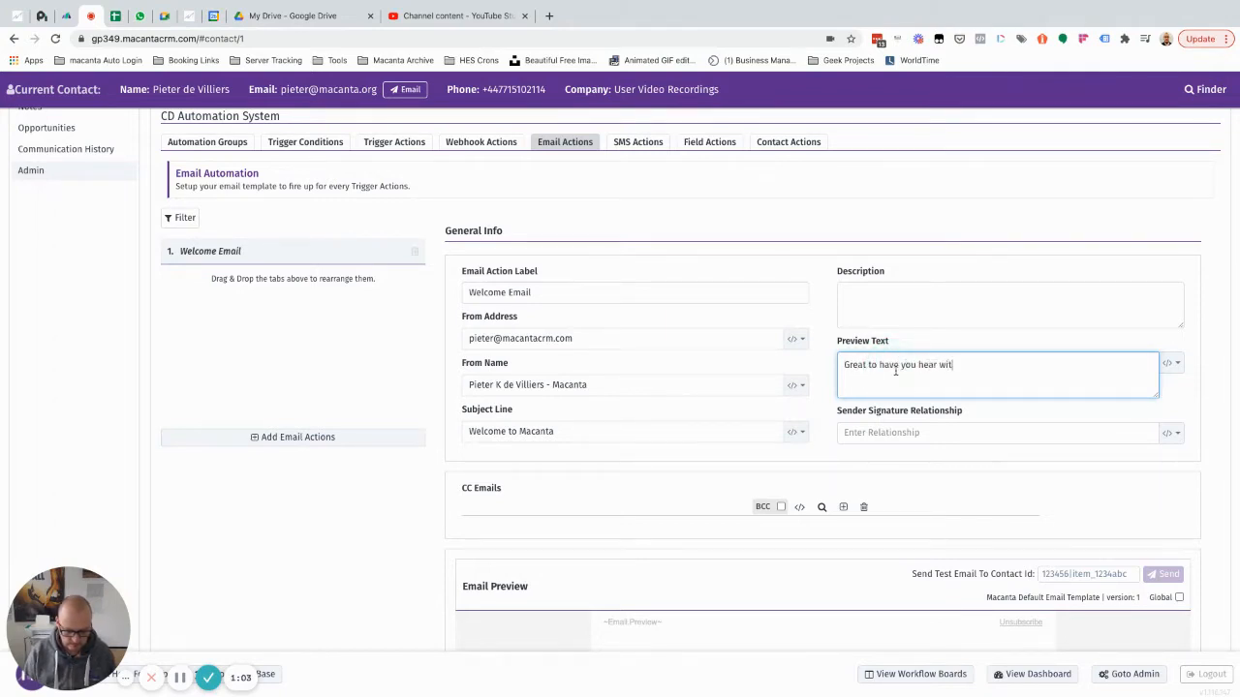
text(Great to have you hear with us)
click(896, 371)
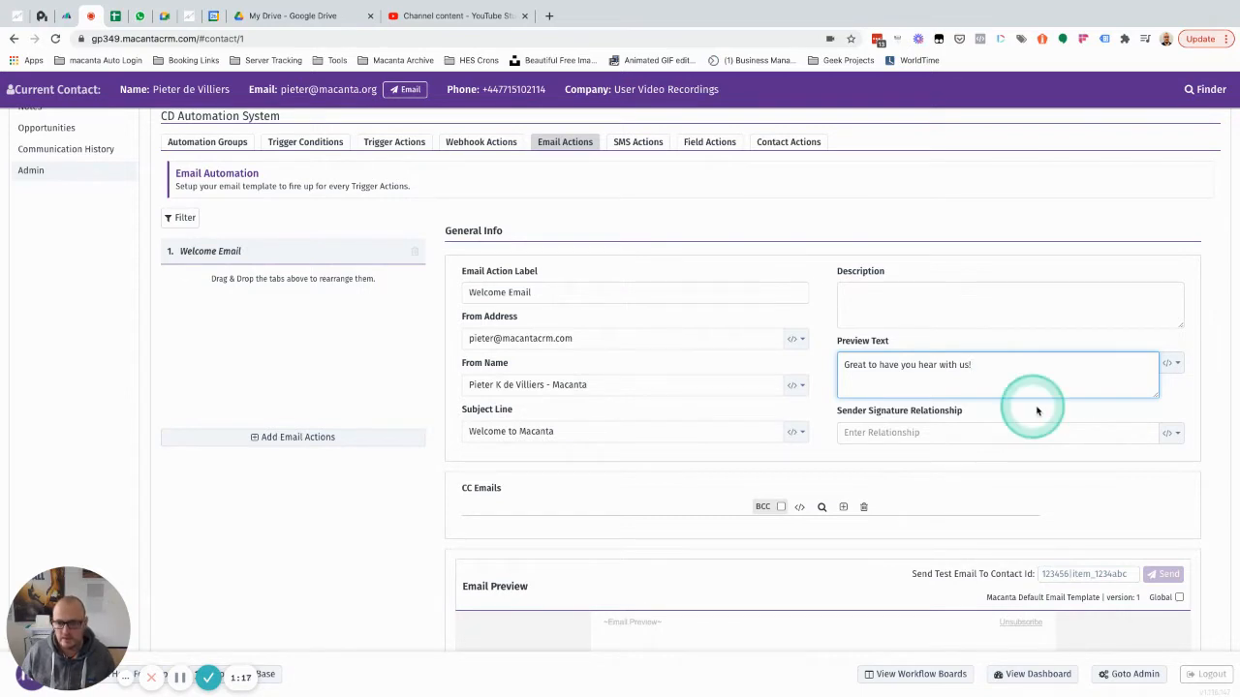
Set the sender signature relationship to Sales Rep.
click(1171, 432)
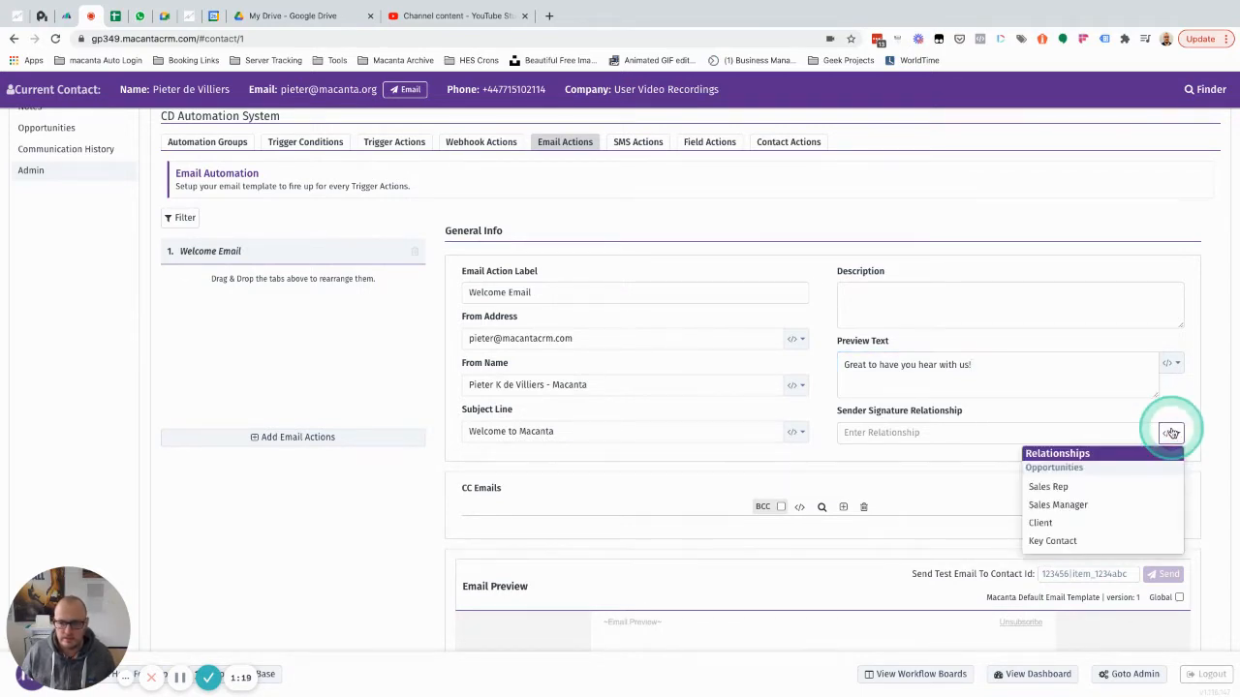
click(1051, 487)
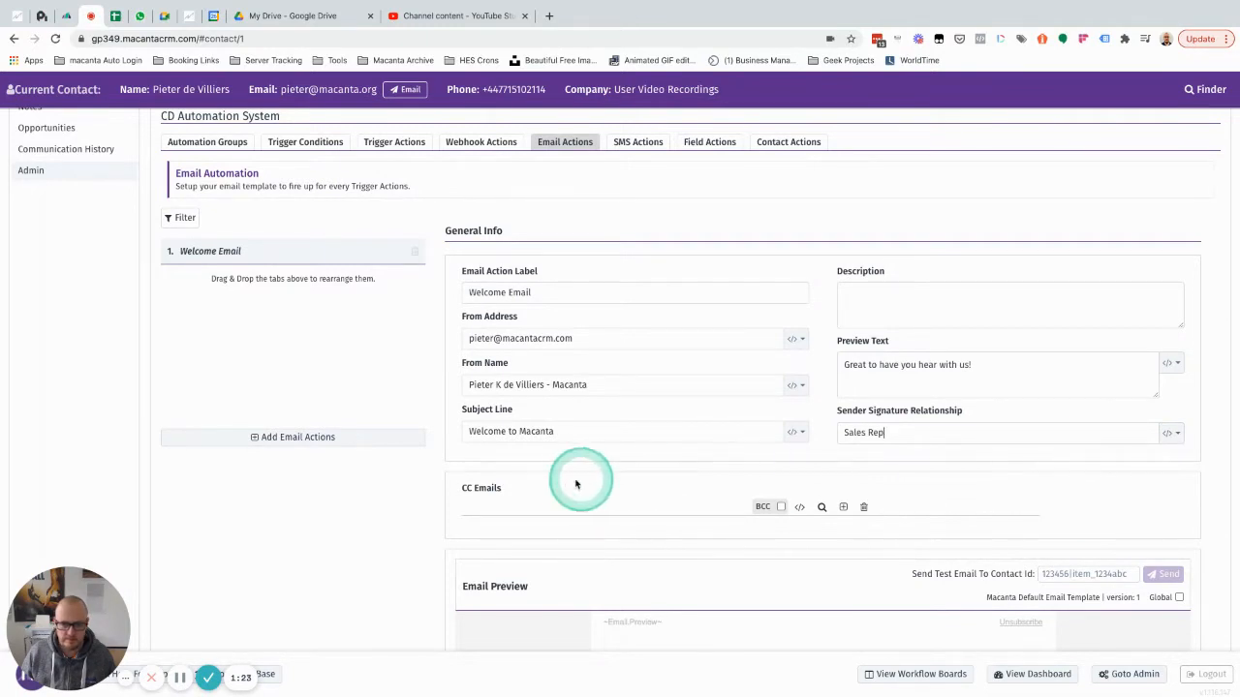
scroll(560, 466, down, 3)
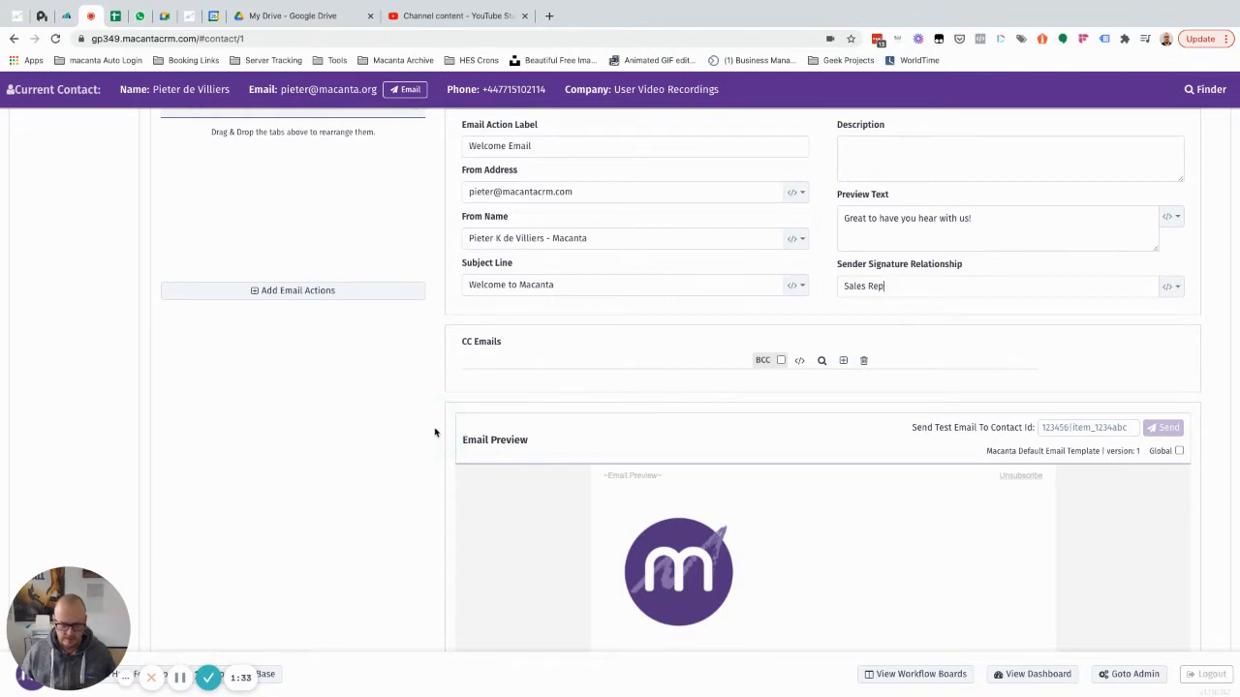
Save the Welcome Email action and load its content in the Email Builder.
scroll(435, 432, down, 3)
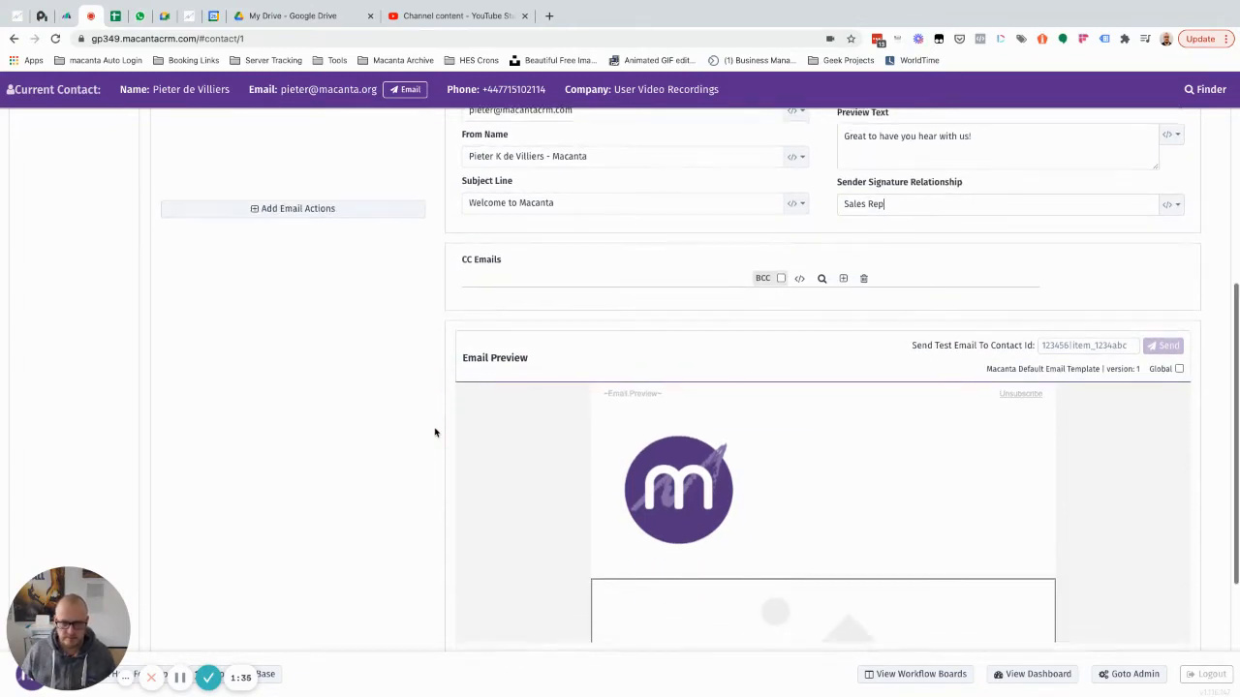
scroll(733, 362, down, 5)
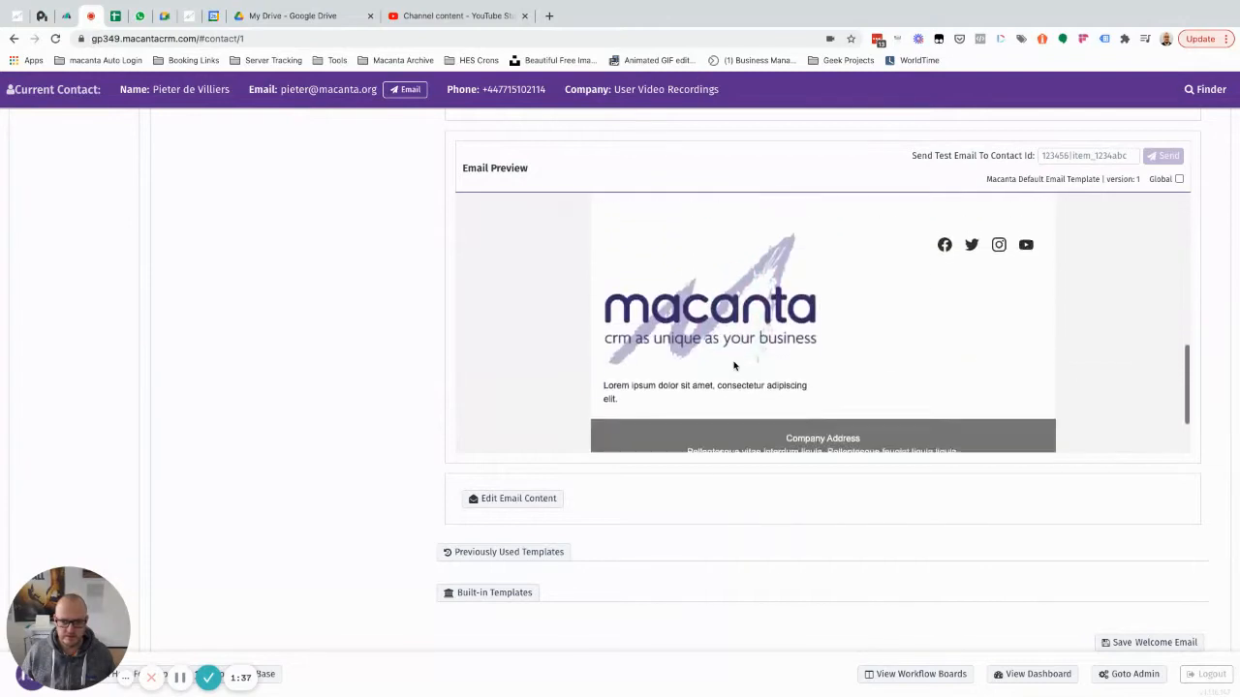
click(1159, 643)
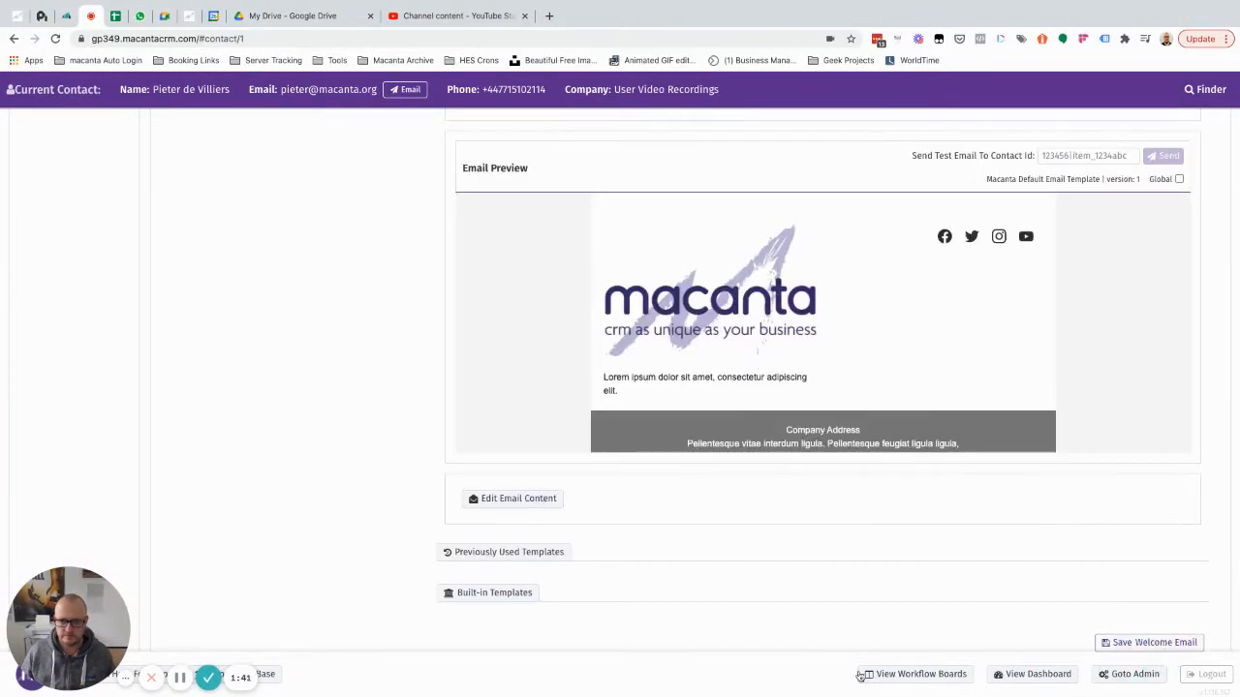
click(512, 499)
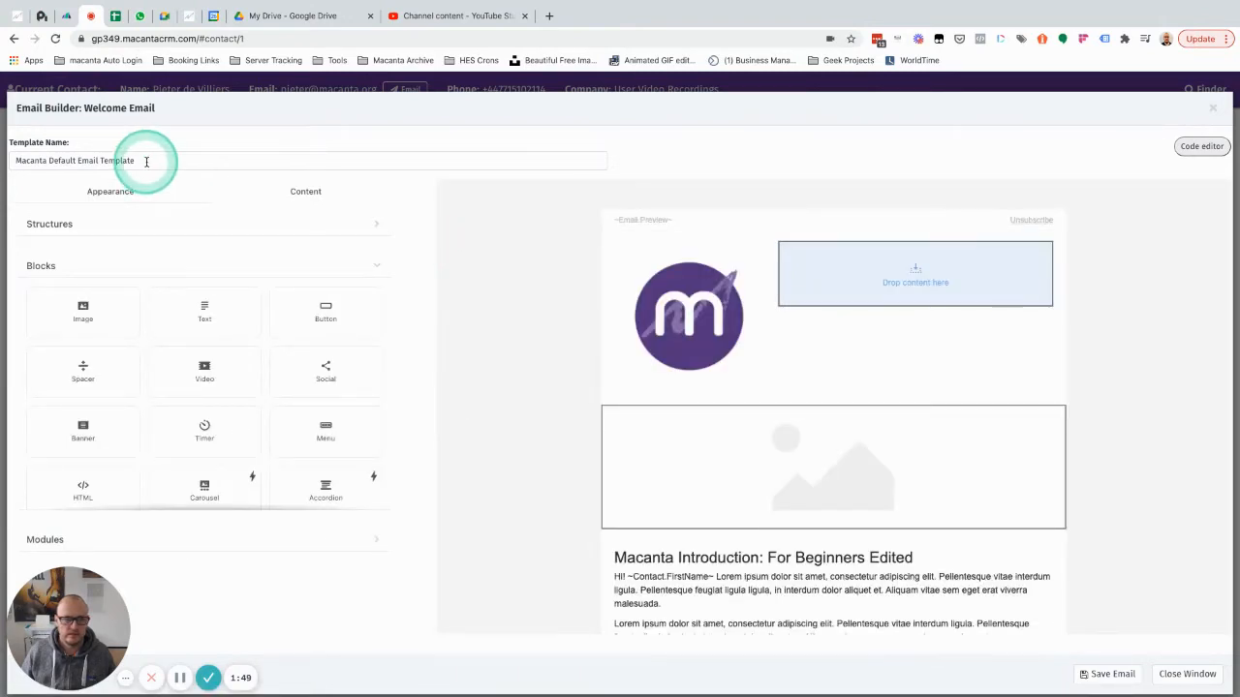
Rename the email template to 'Macanta Welcome Email'.
click(140, 160)
triple_click(141, 160)
text(M)
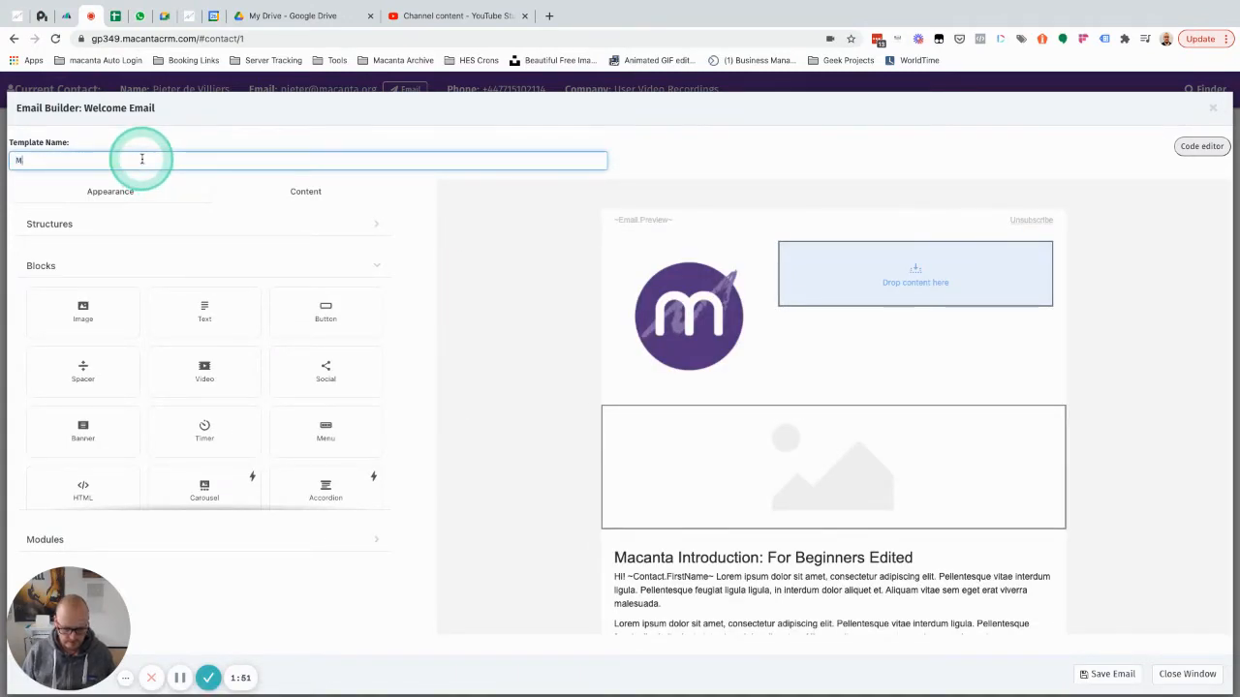
text(acanta Welcom)
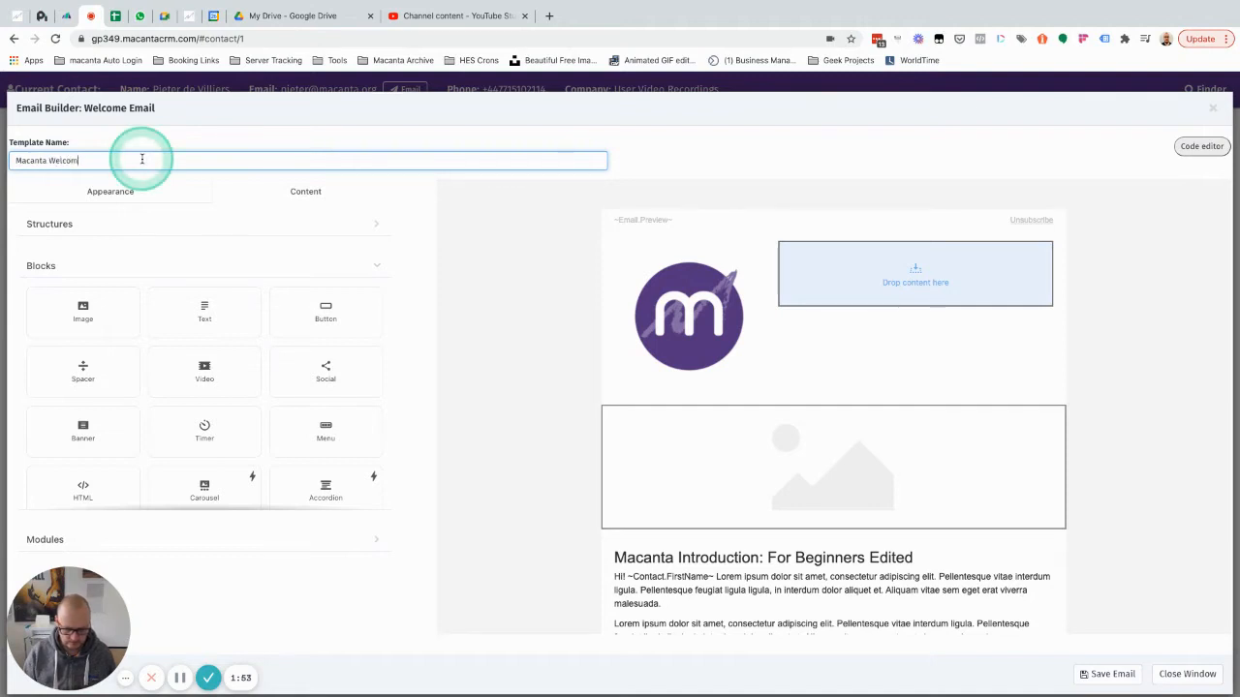
text(e Email)
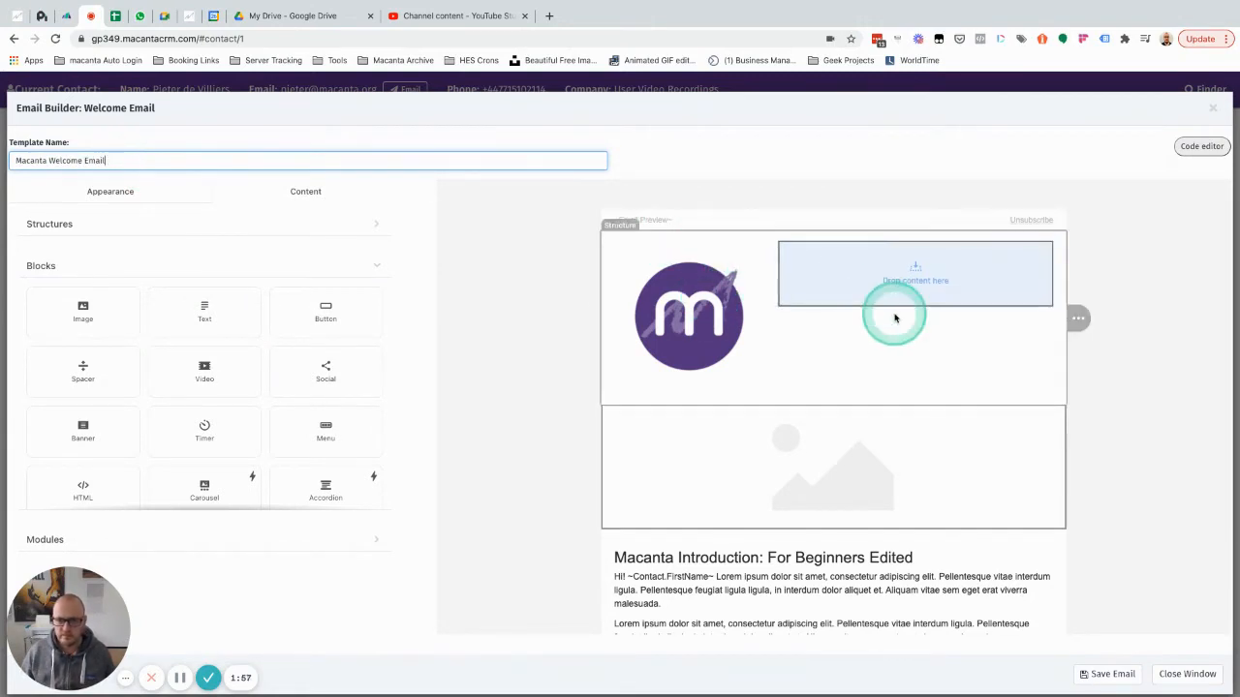
Delete the placeholder image block beneath the logo.
scroll(891, 313, down, 3)
mouse_move(1073, 337)
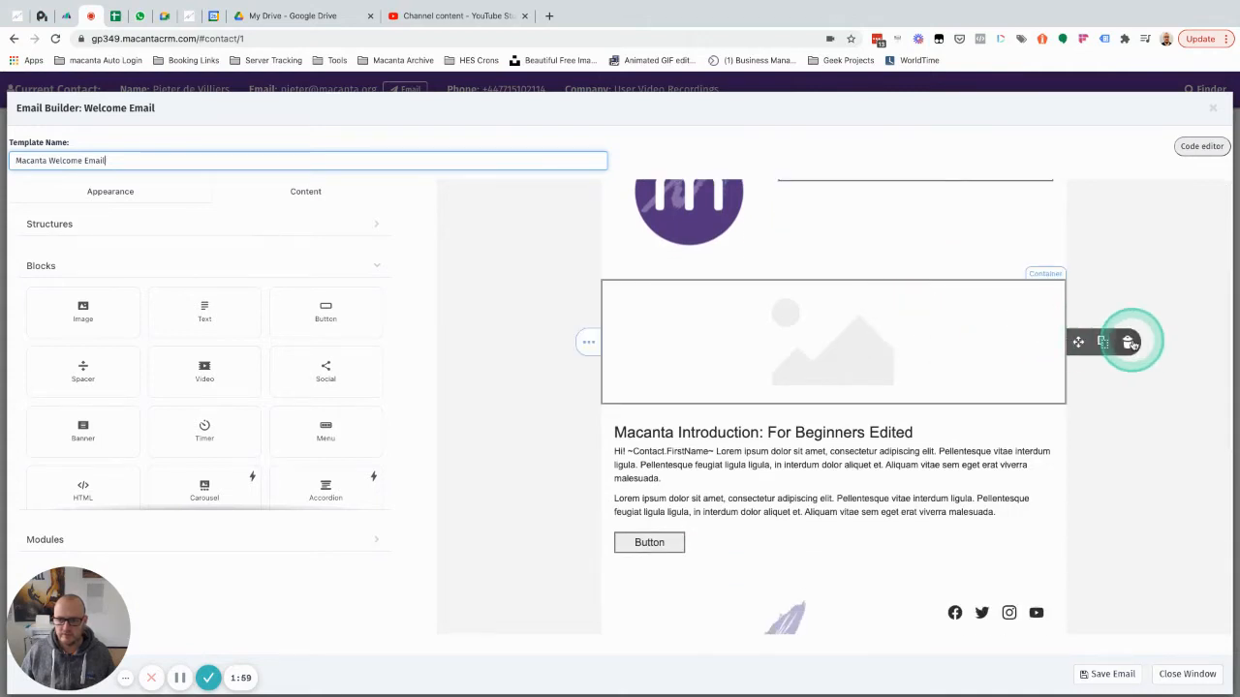
click(1129, 341)
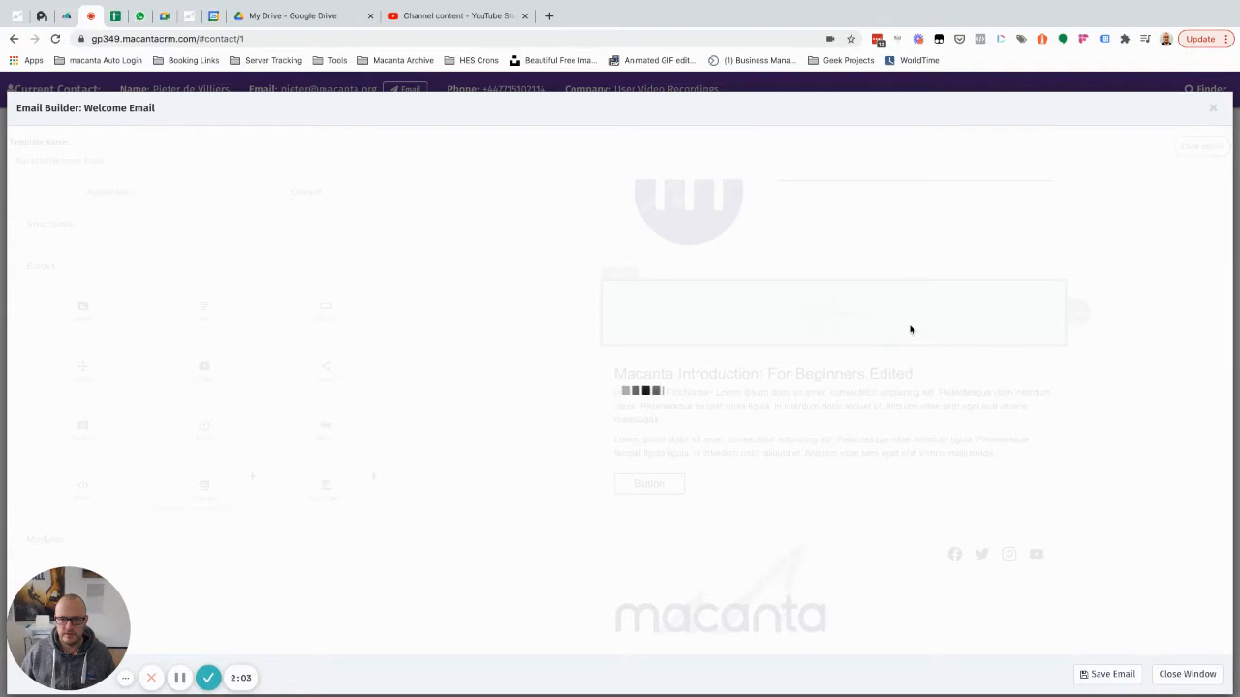
drag(940, 397, 944, 306)
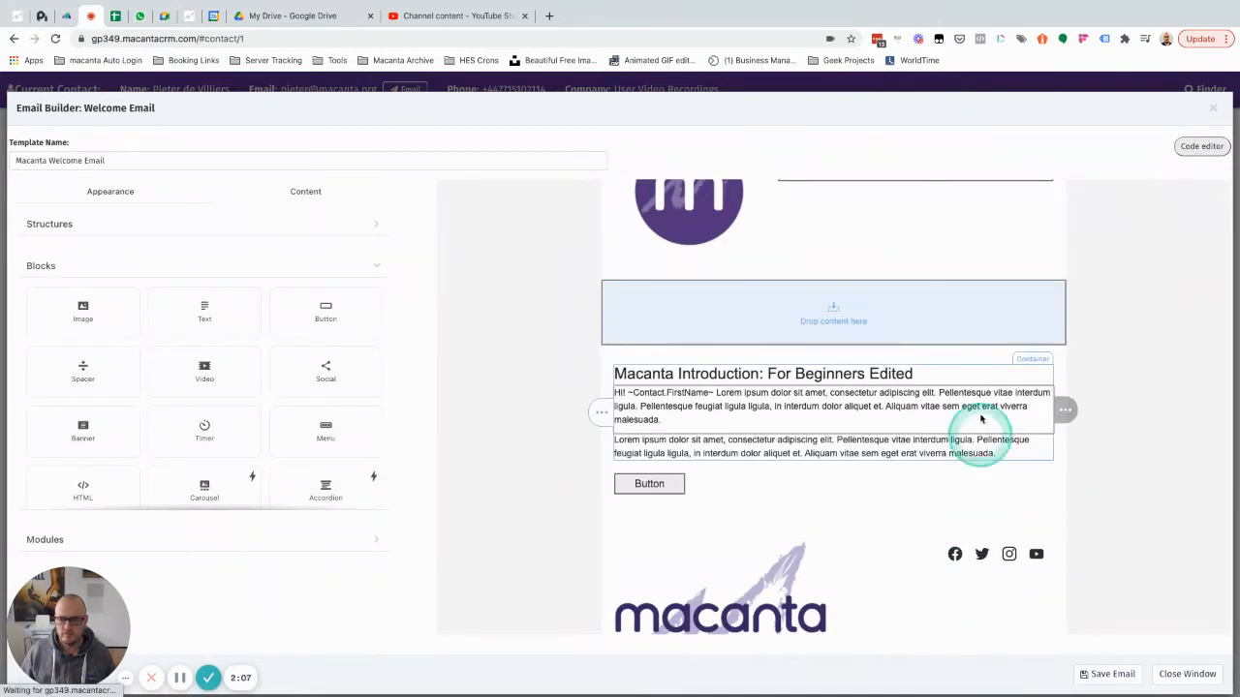
Delete the empty content row, the Button container and the leftover empty row.
click(1077, 312)
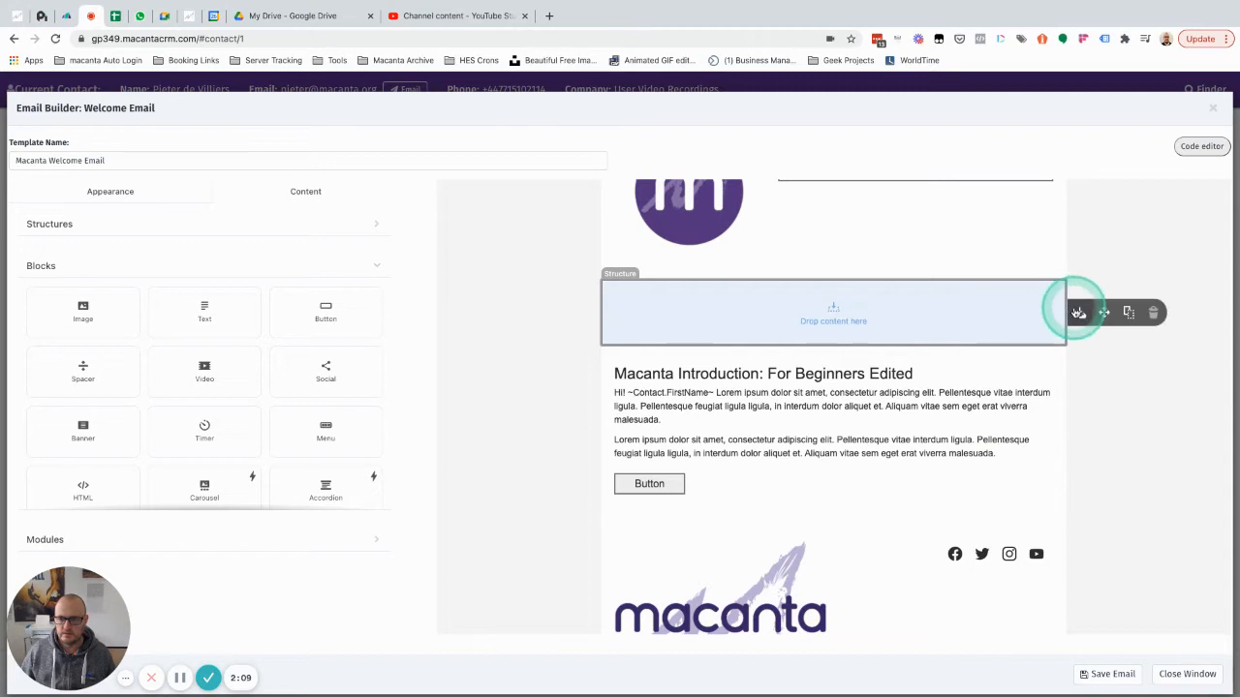
click(1071, 296)
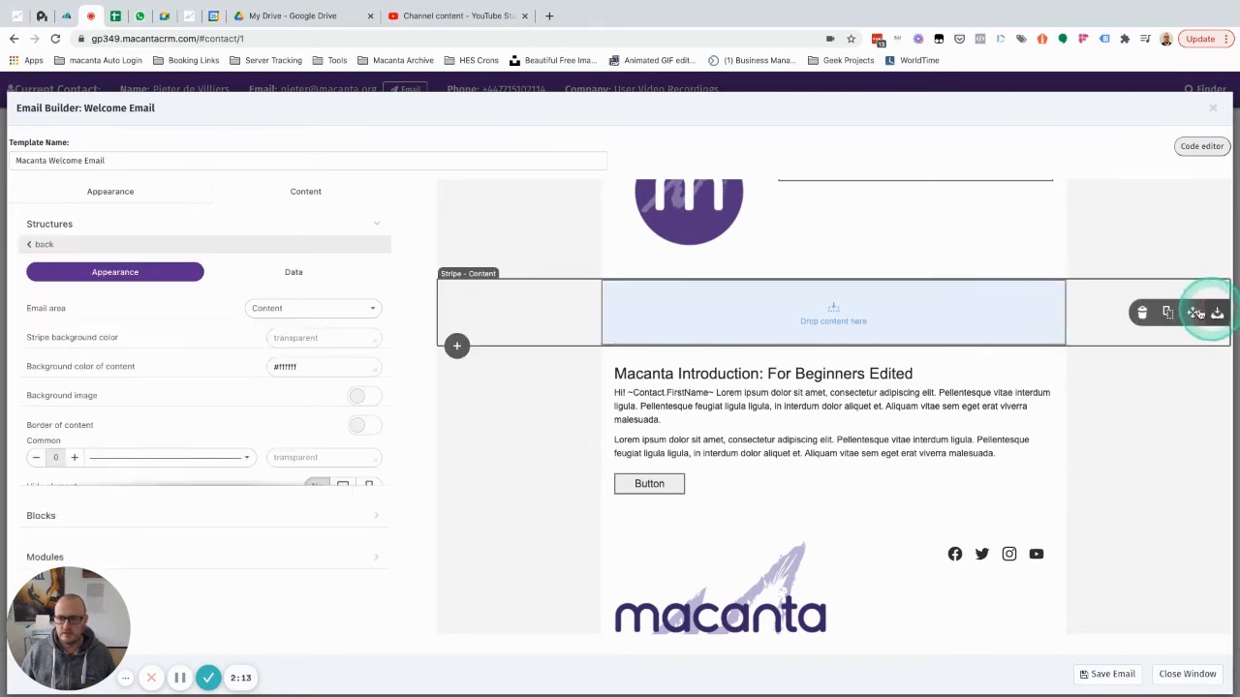
click(1141, 312)
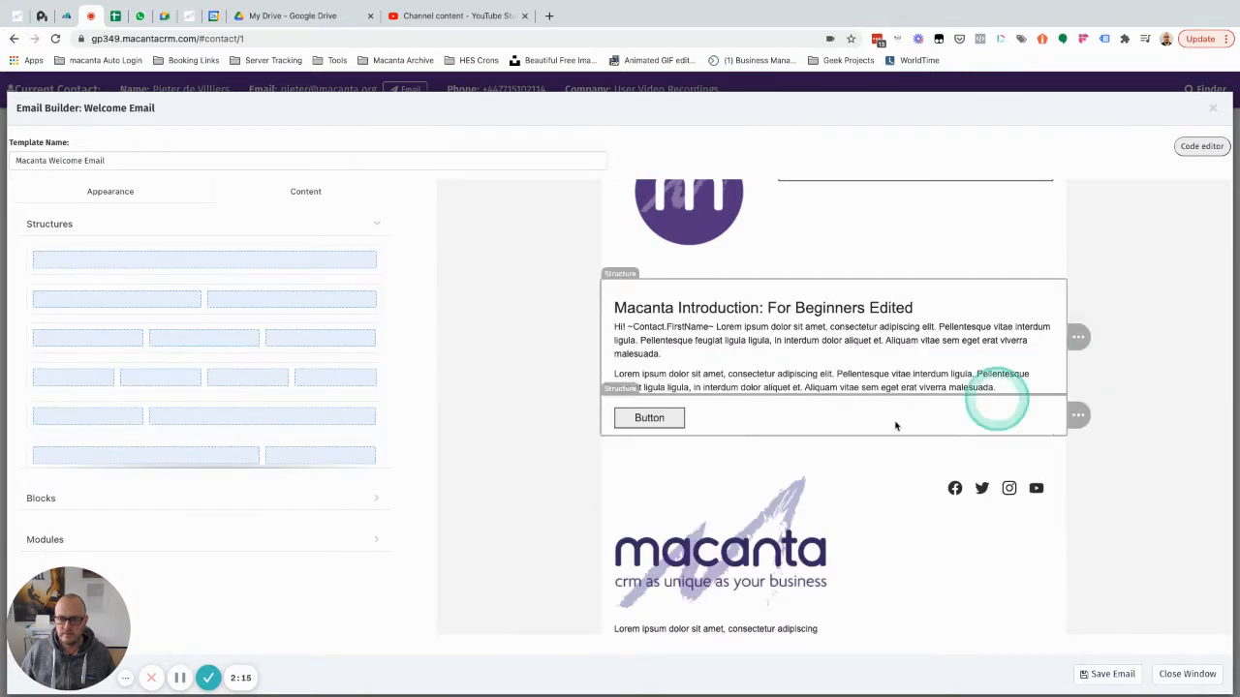
click(1046, 408)
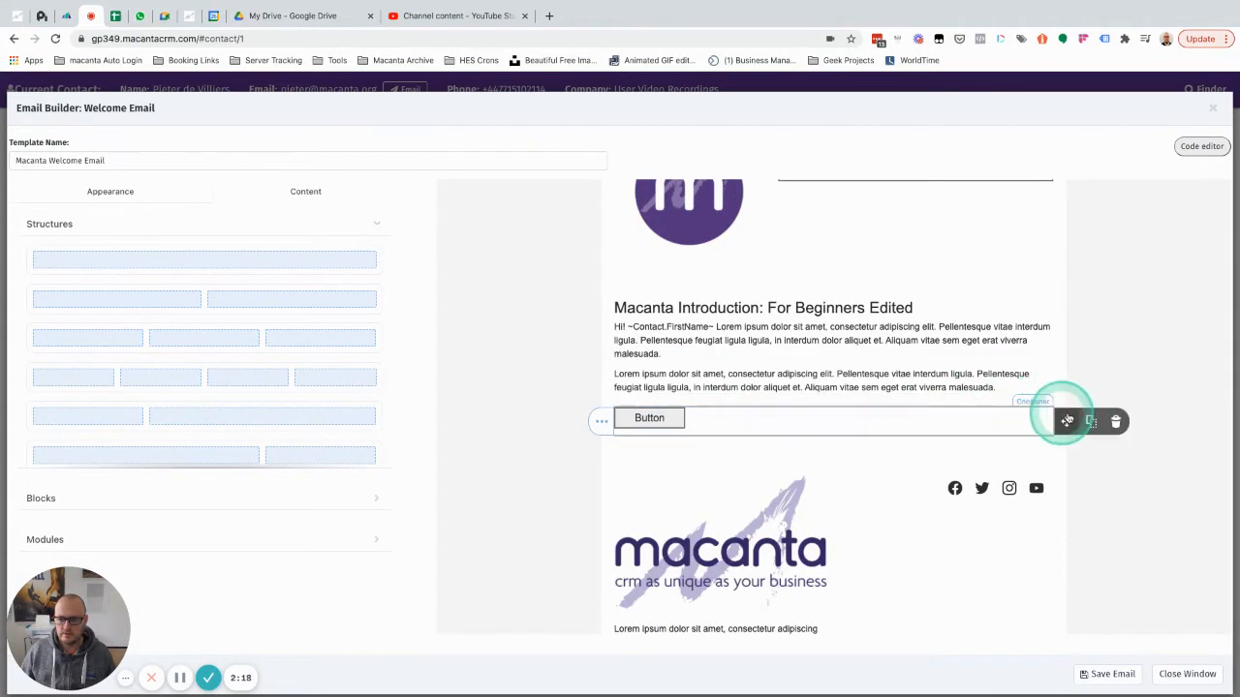
click(1114, 421)
click(1214, 434)
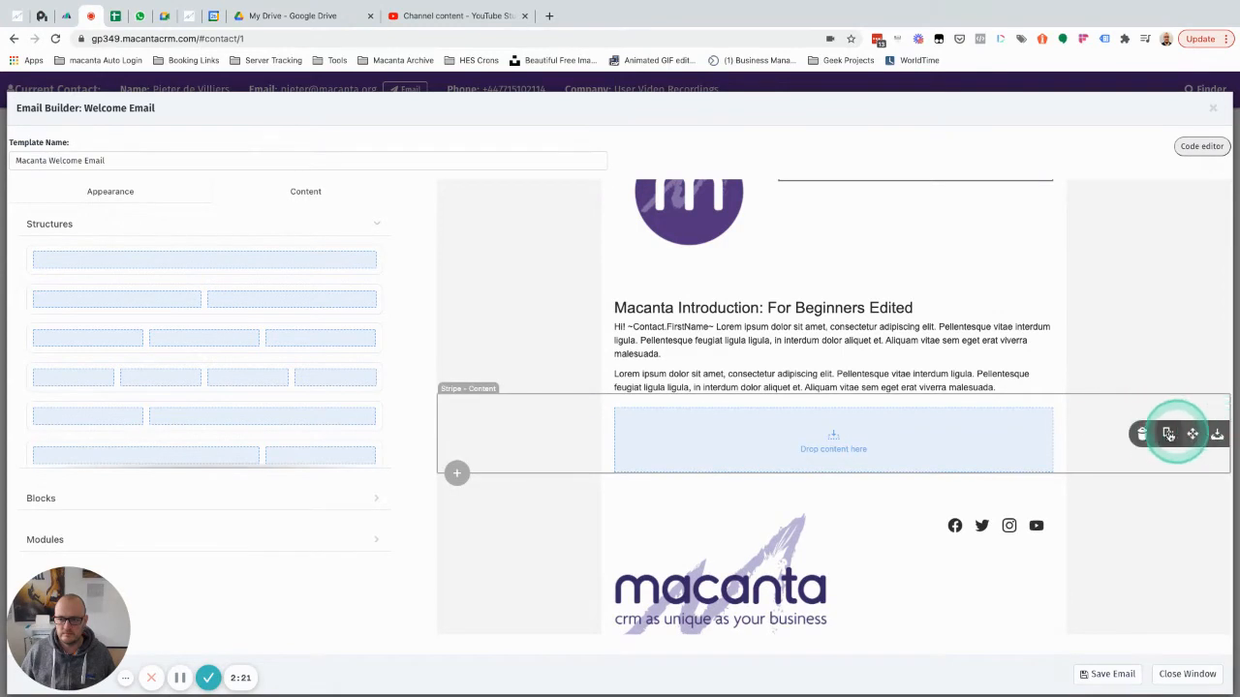
click(1143, 435)
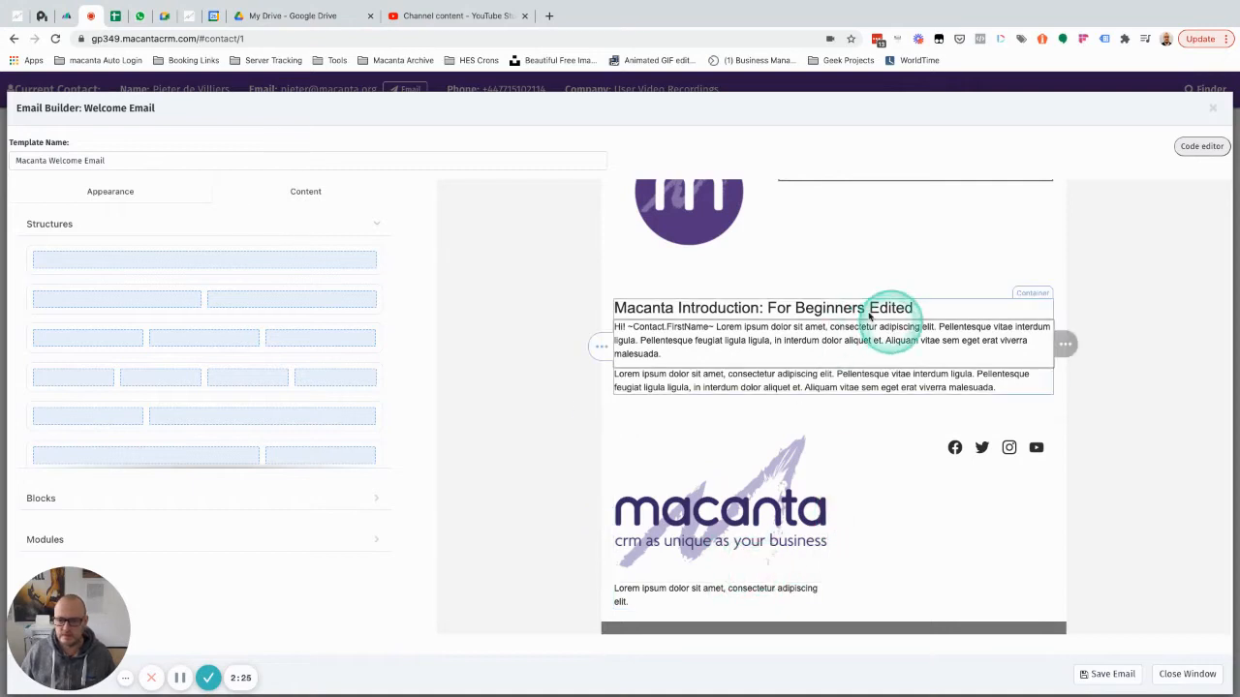
scroll(775, 359, up, 1)
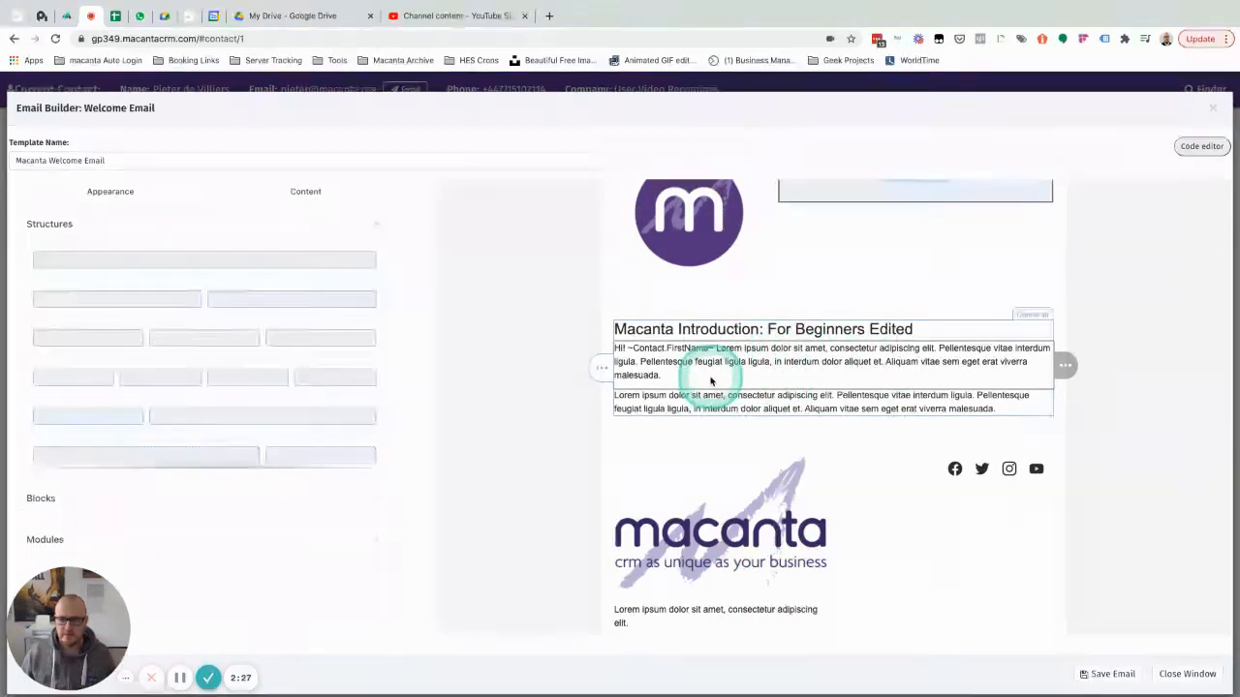
Remove the Lorem ipsum text and the second Lorem ipsum paragraph block.
click(714, 348)
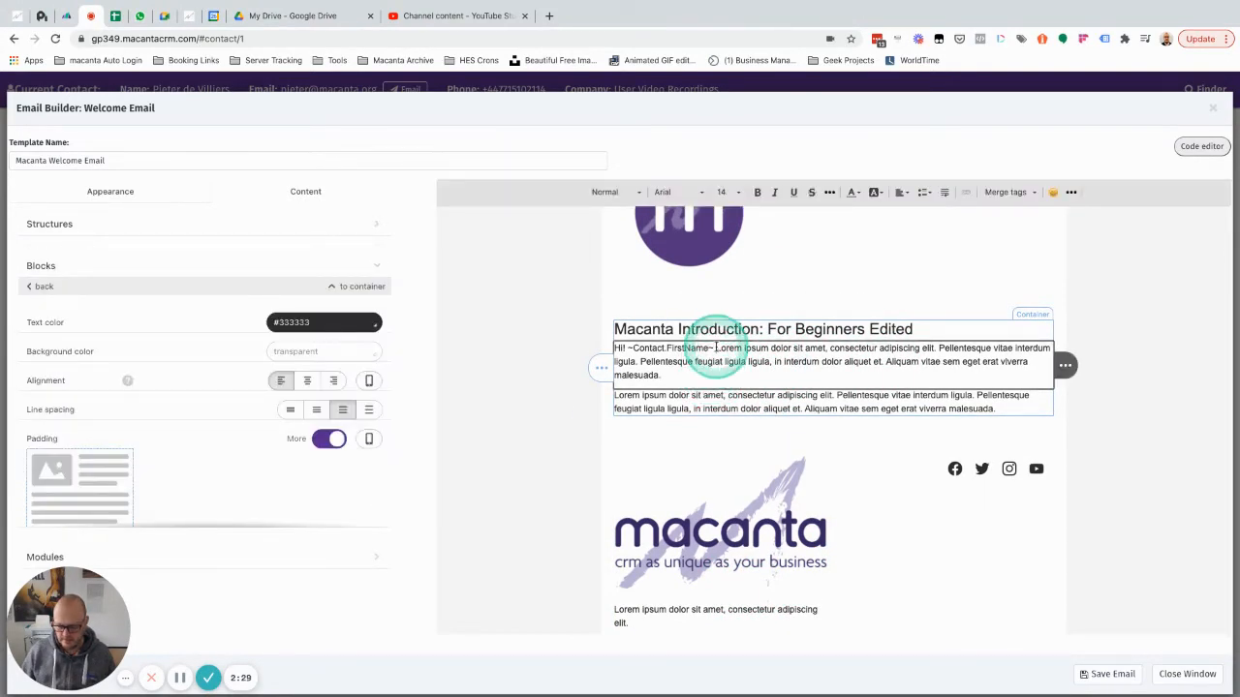
key(Return)
key(Return)
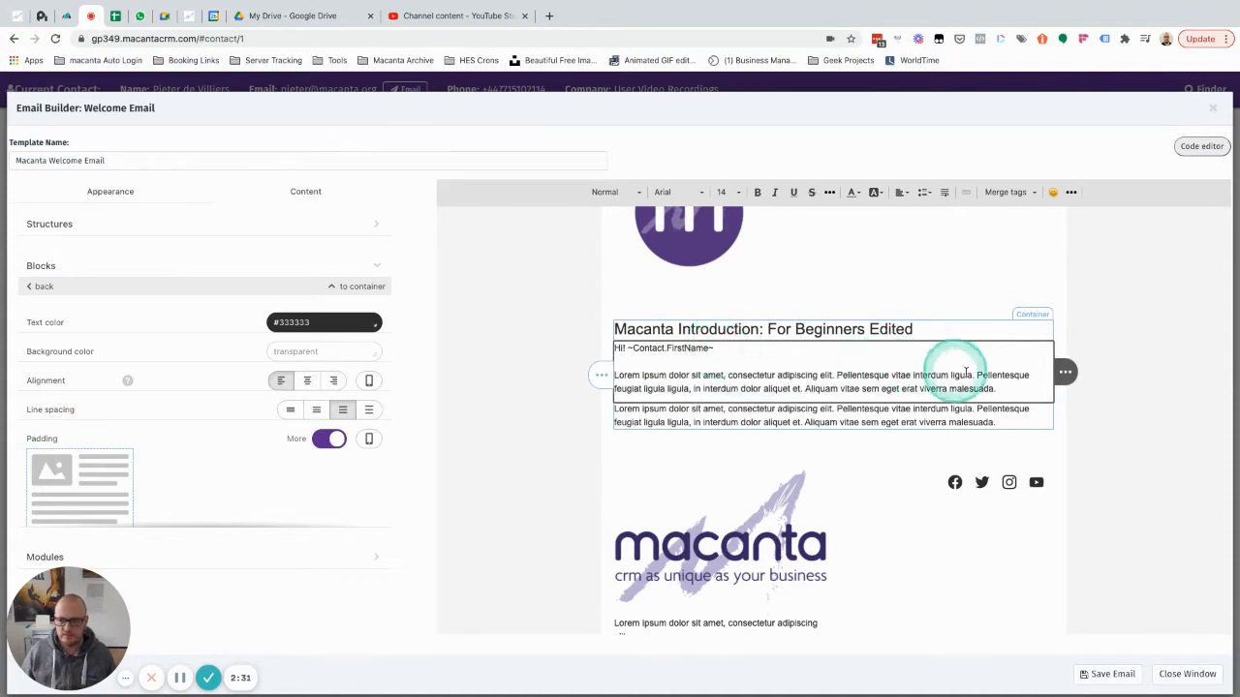
drag(997, 388, 639, 374)
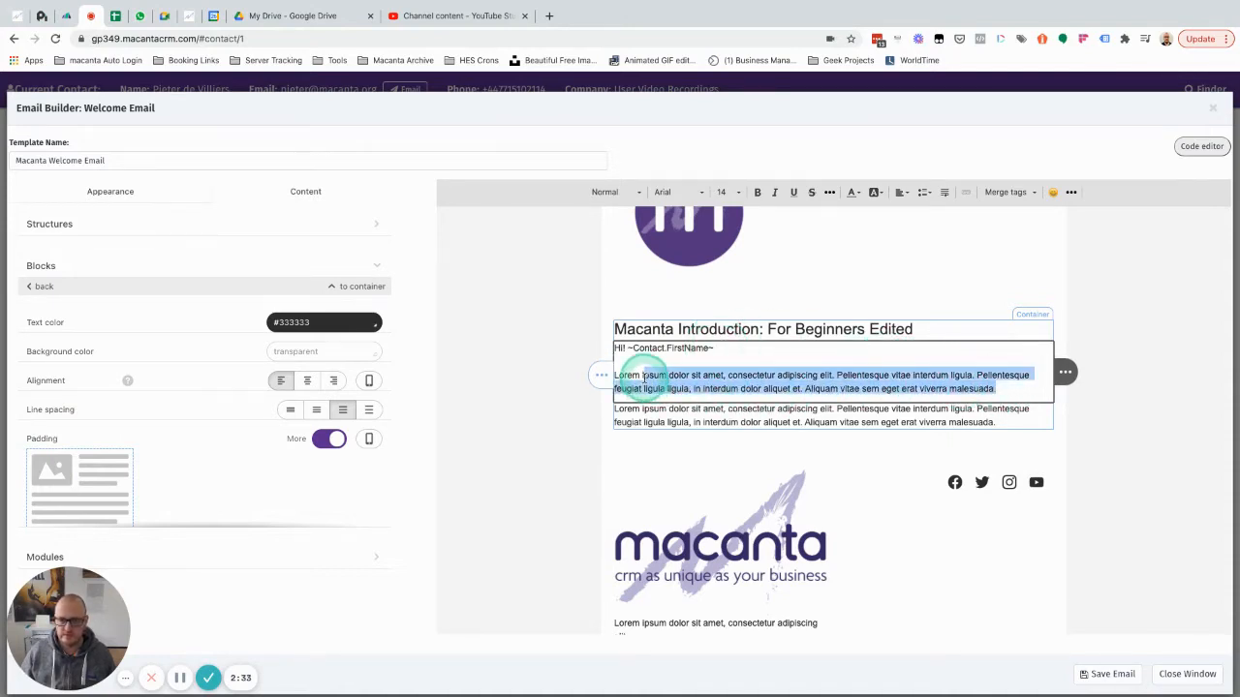
key(BackSpace)
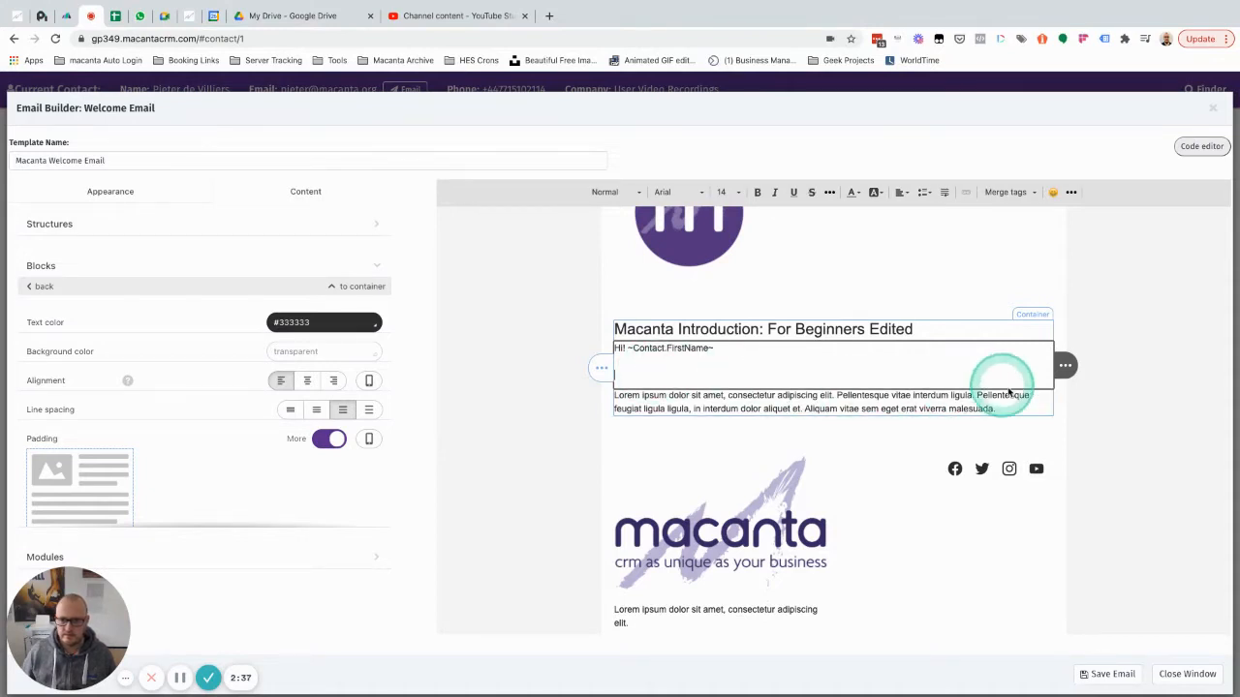
mouse_move(1066, 402)
click(1115, 401)
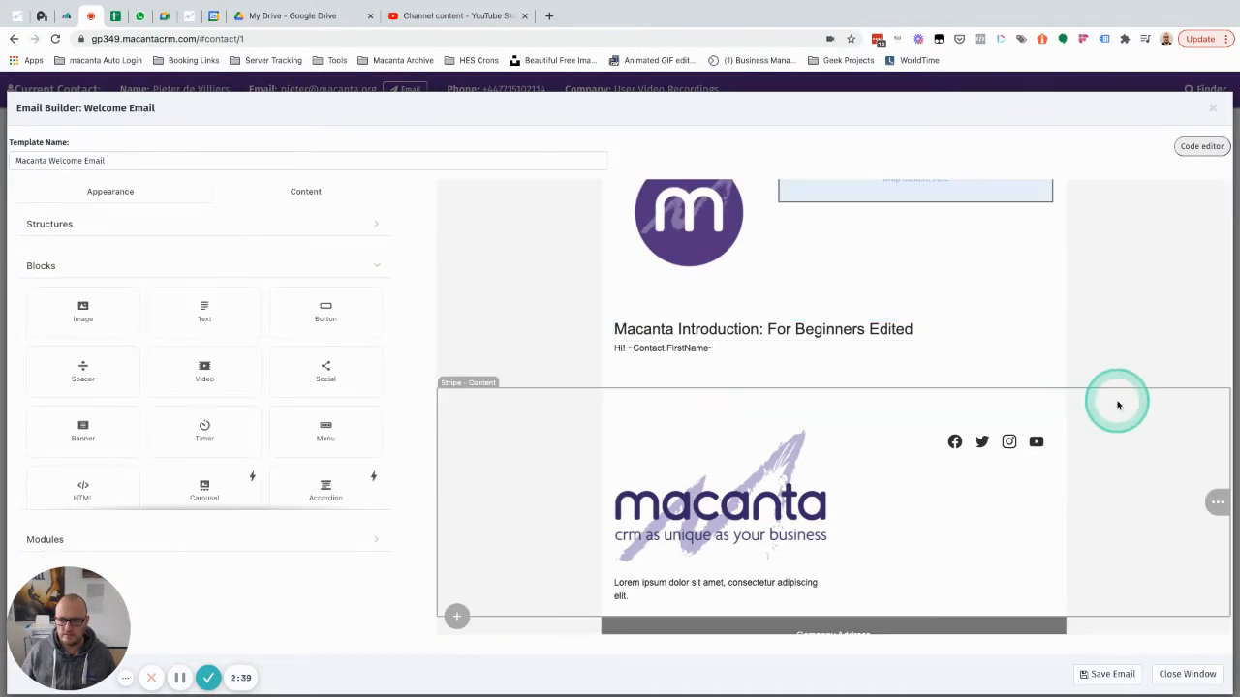
Make the greeting read 'Hi ~Contact.FirstName~' without the exclamation mark.
click(743, 356)
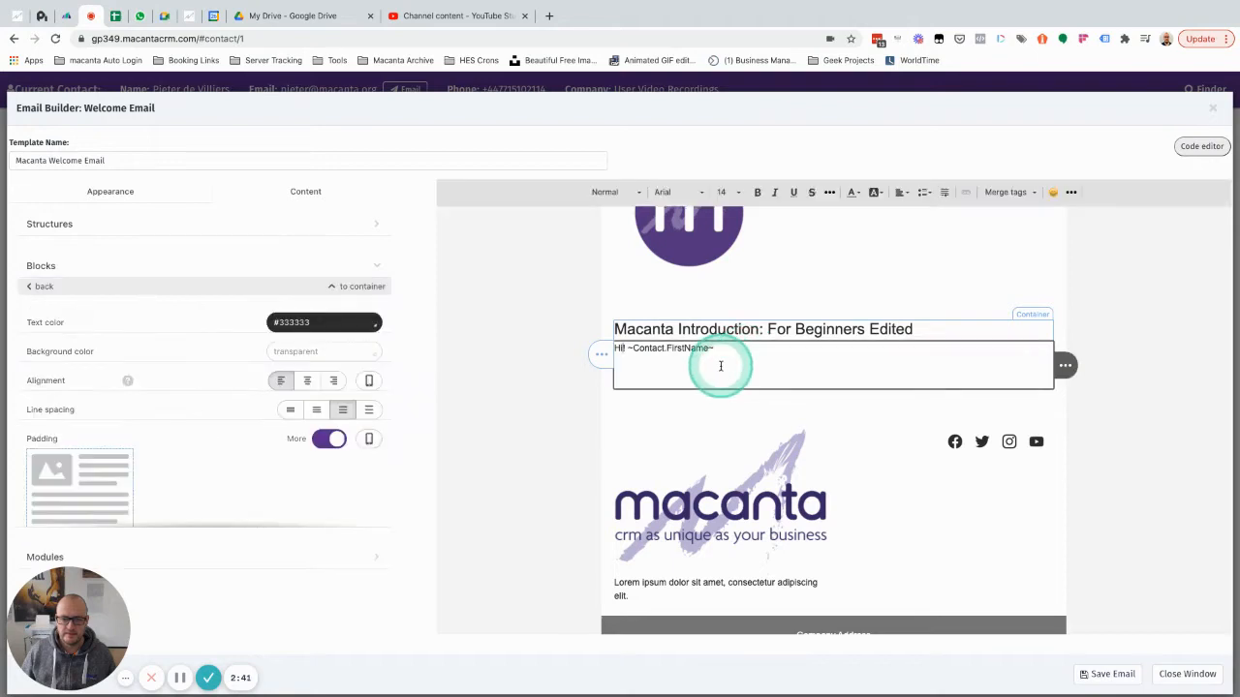
click(623, 347)
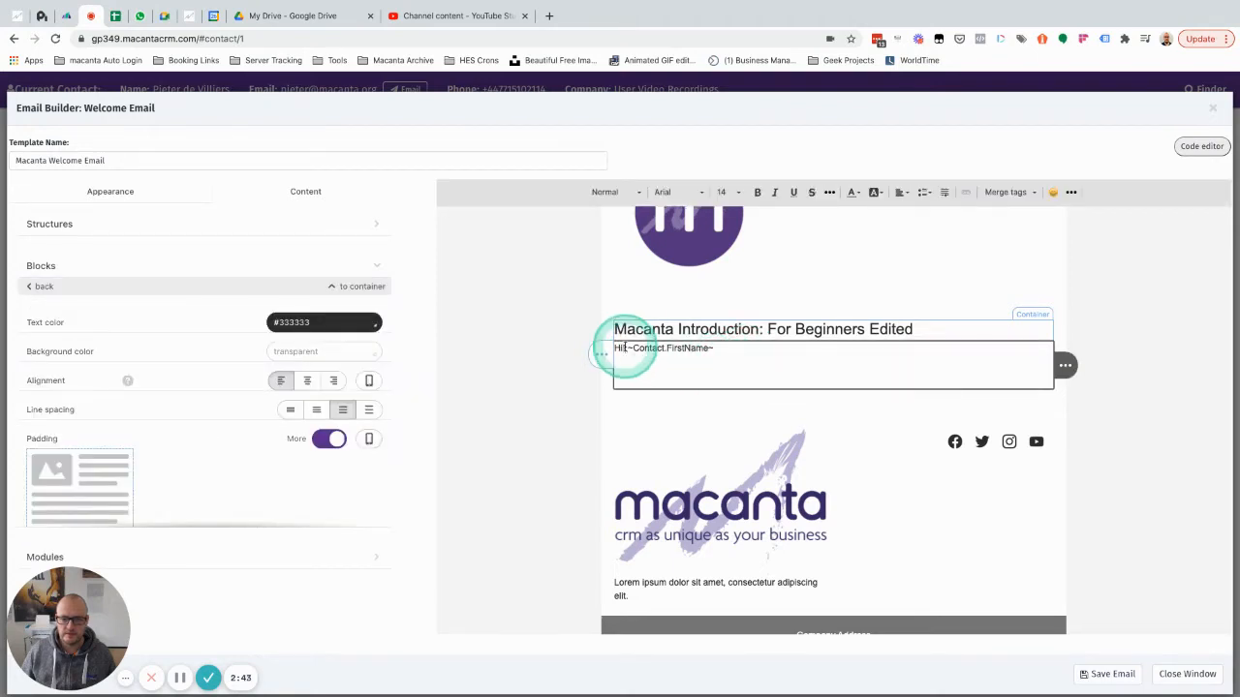
click(630, 365)
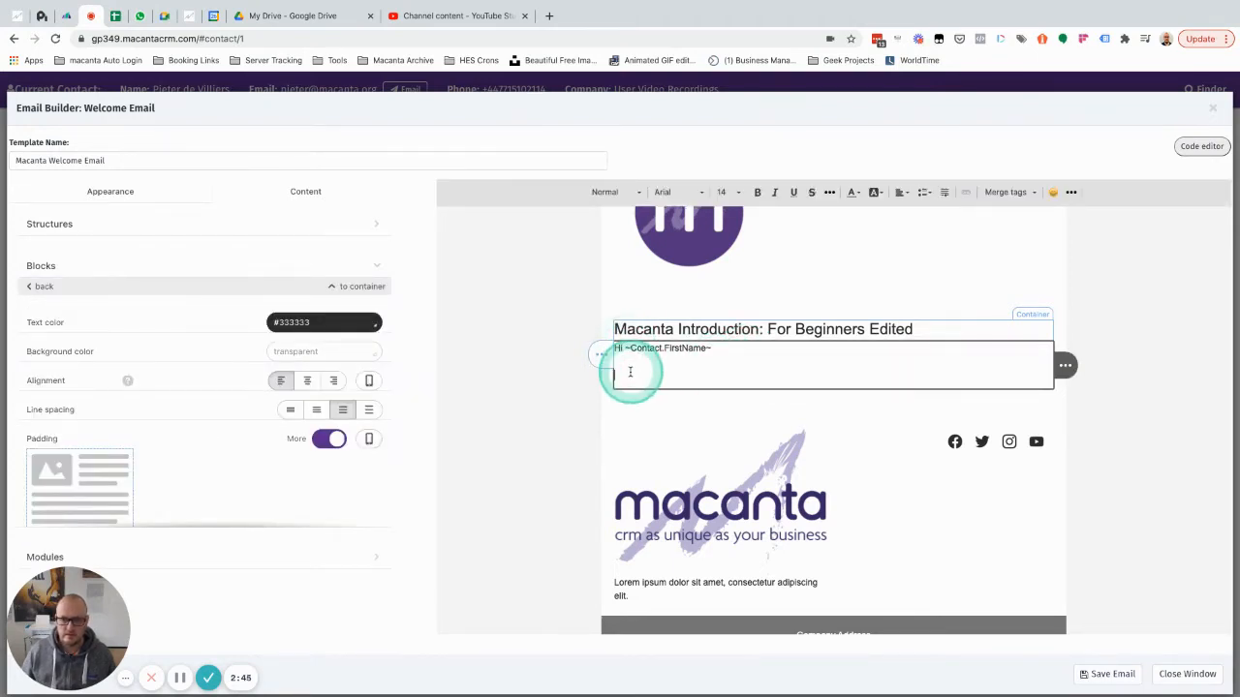
click(781, 320)
click(1009, 191)
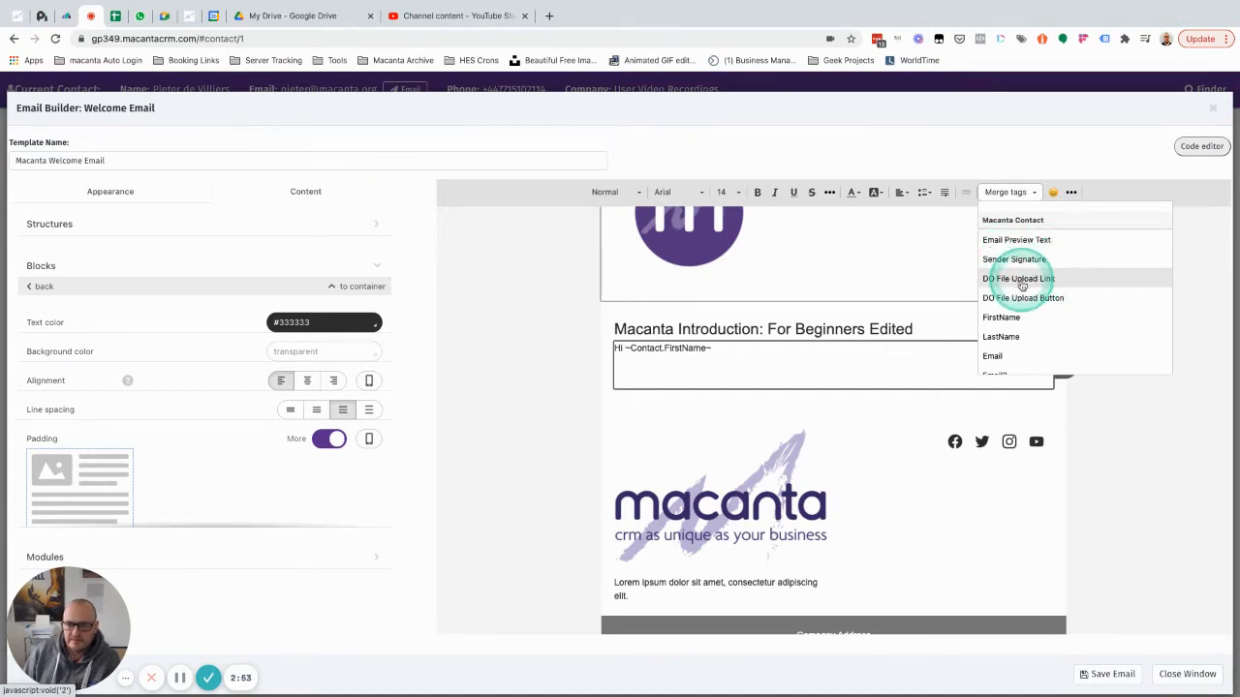
Insert ~CD.Next Action Date~ and ~CD.Next Action Notes~ merge tags on separate lines.
scroll(1032, 320, down, 1)
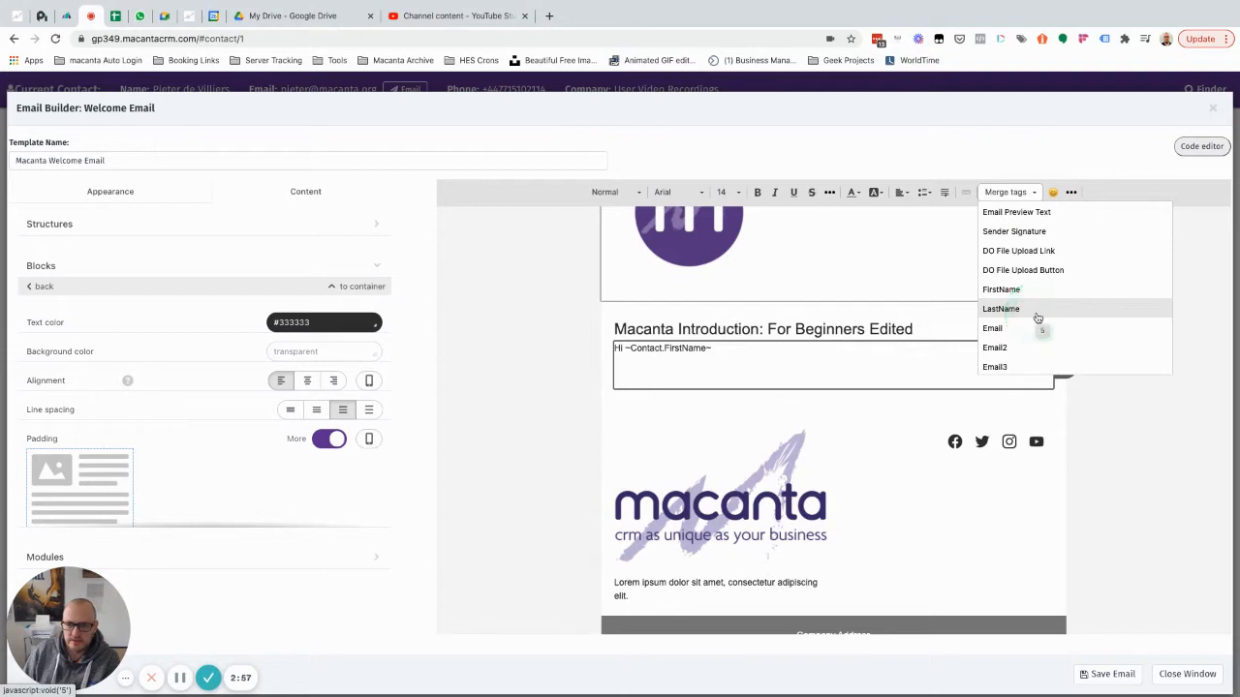
scroll(1036, 318, down, 5)
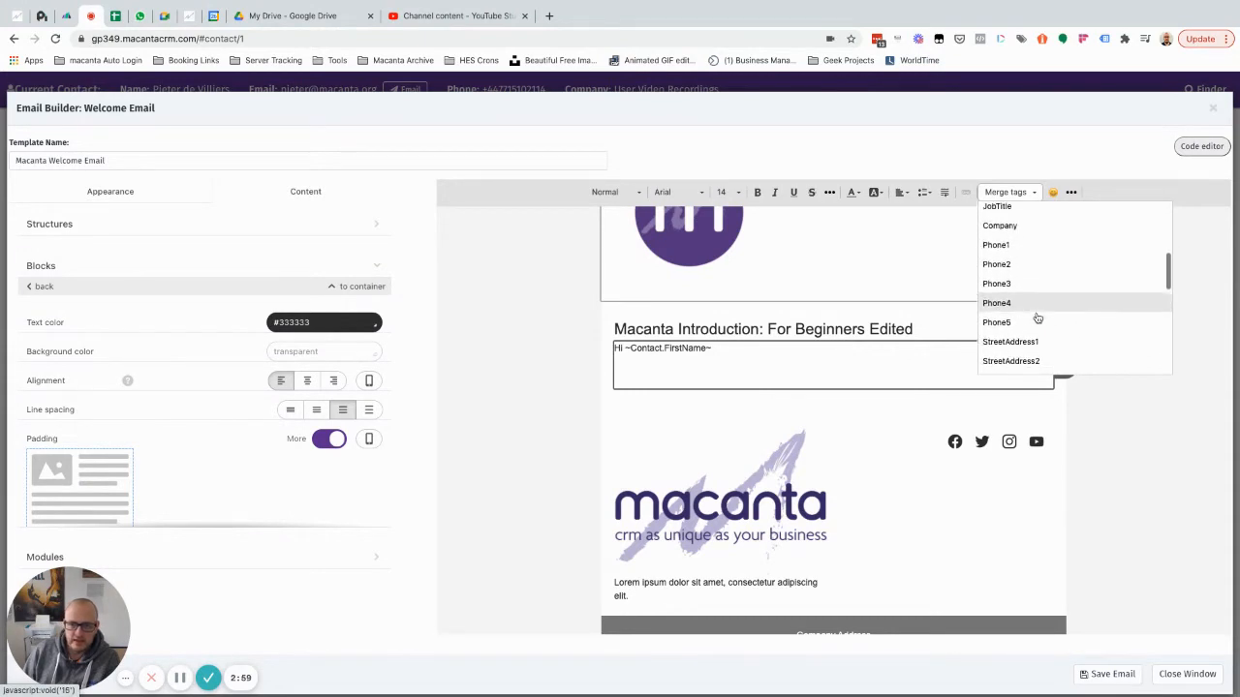
scroll(1036, 318, down, 10)
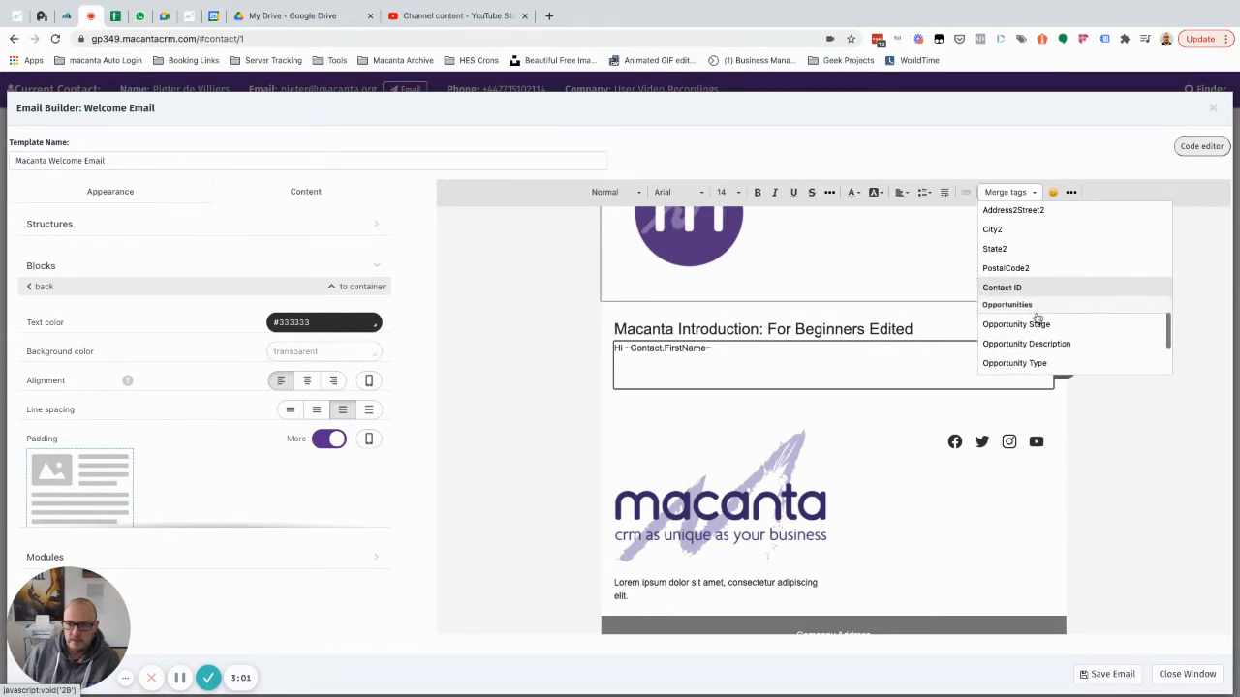
scroll(1036, 318, down, 3)
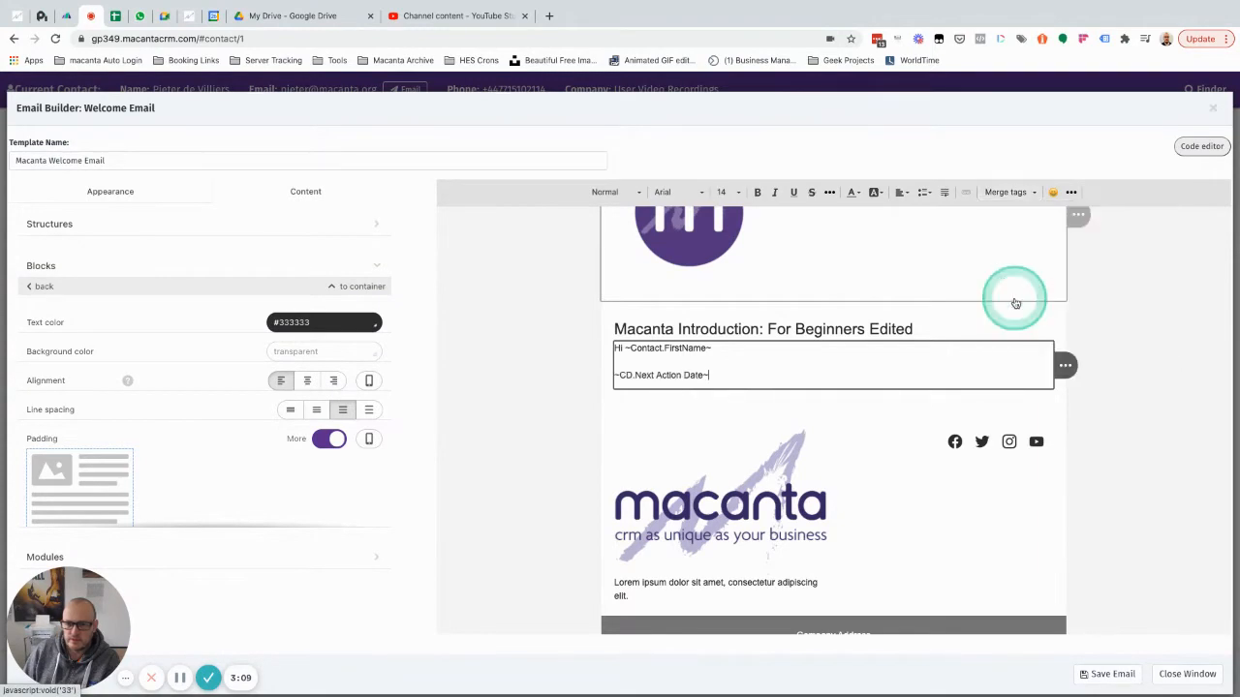
click(1017, 313)
key(Return)
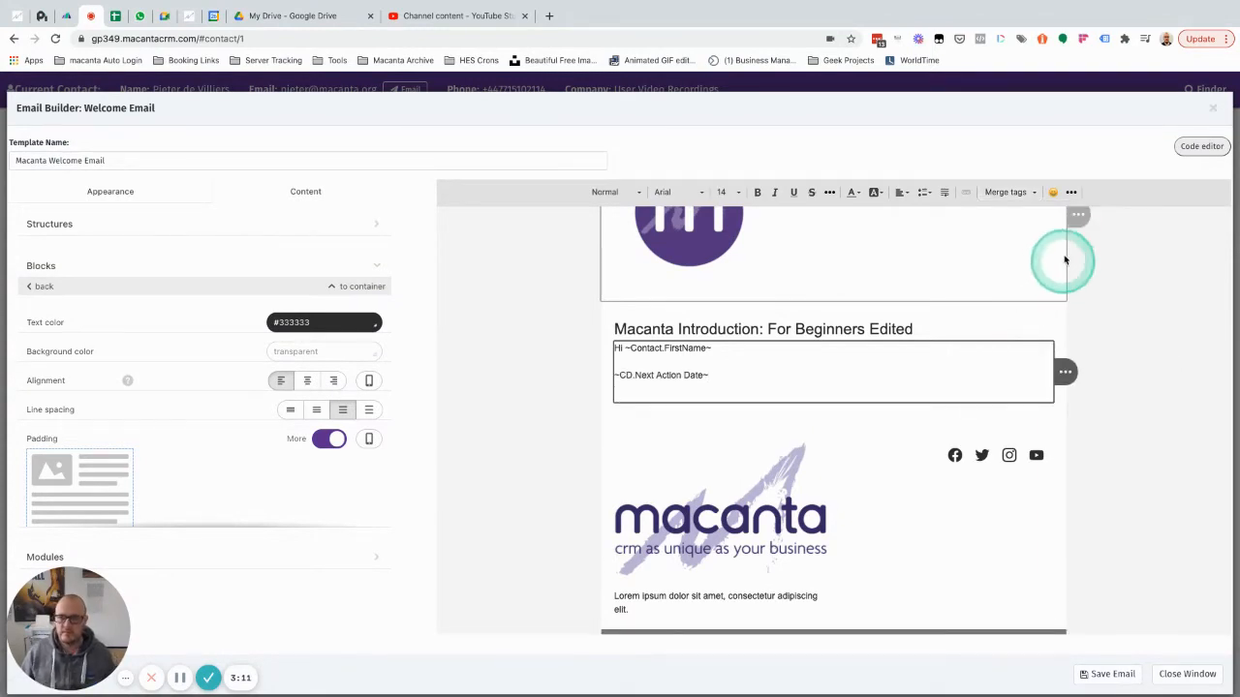
click(1013, 192)
scroll(1039, 281, down, 5)
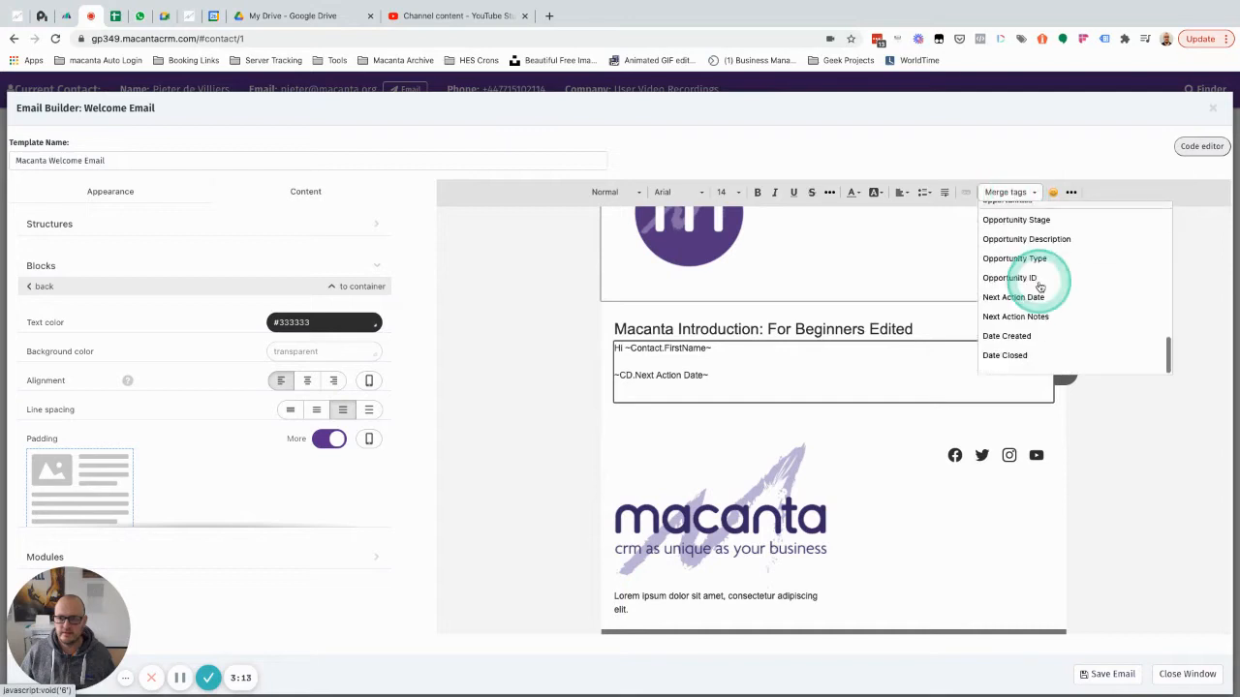
scroll(1030, 256, up, 1)
scroll(1030, 257, down, 1)
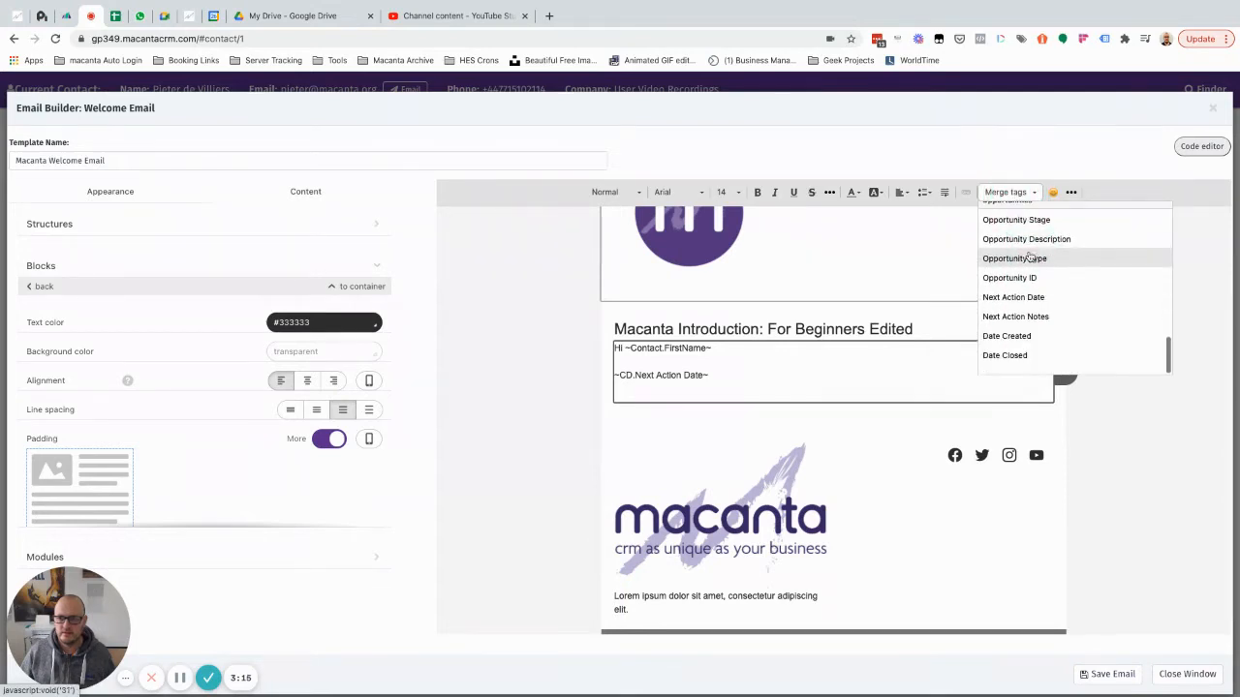
click(1043, 320)
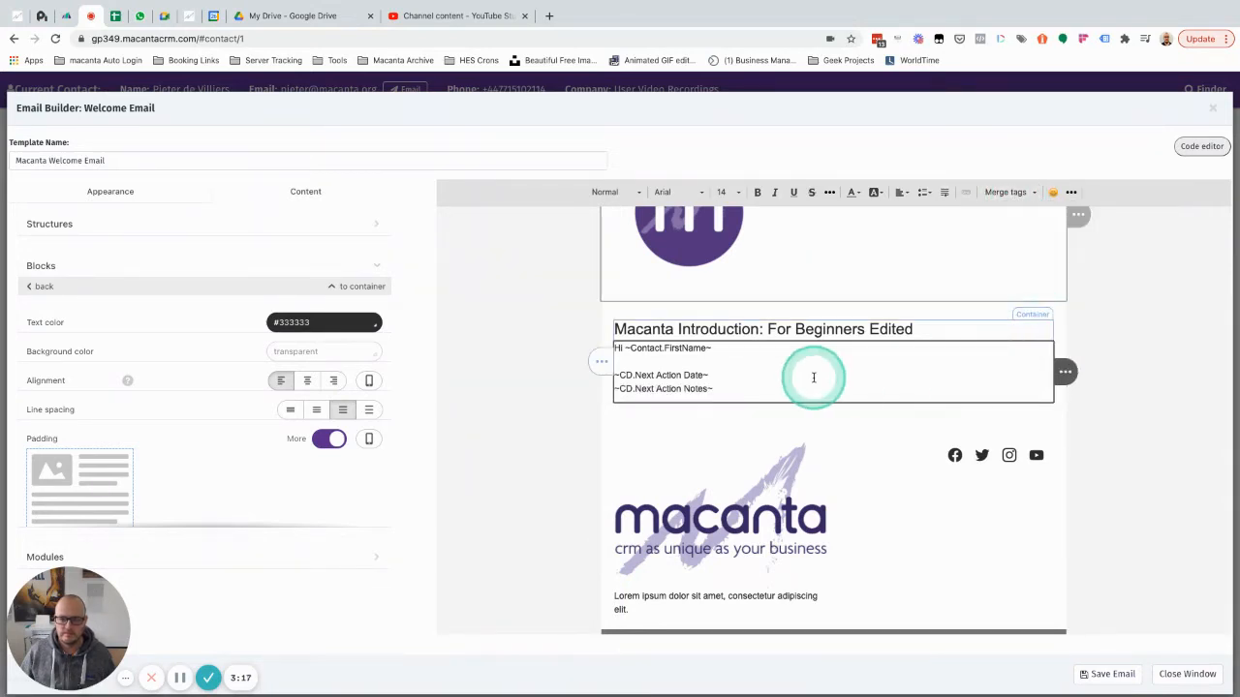
key(Return)
Close the text block settings, review the email blocks, and save the email template.
click(700, 436)
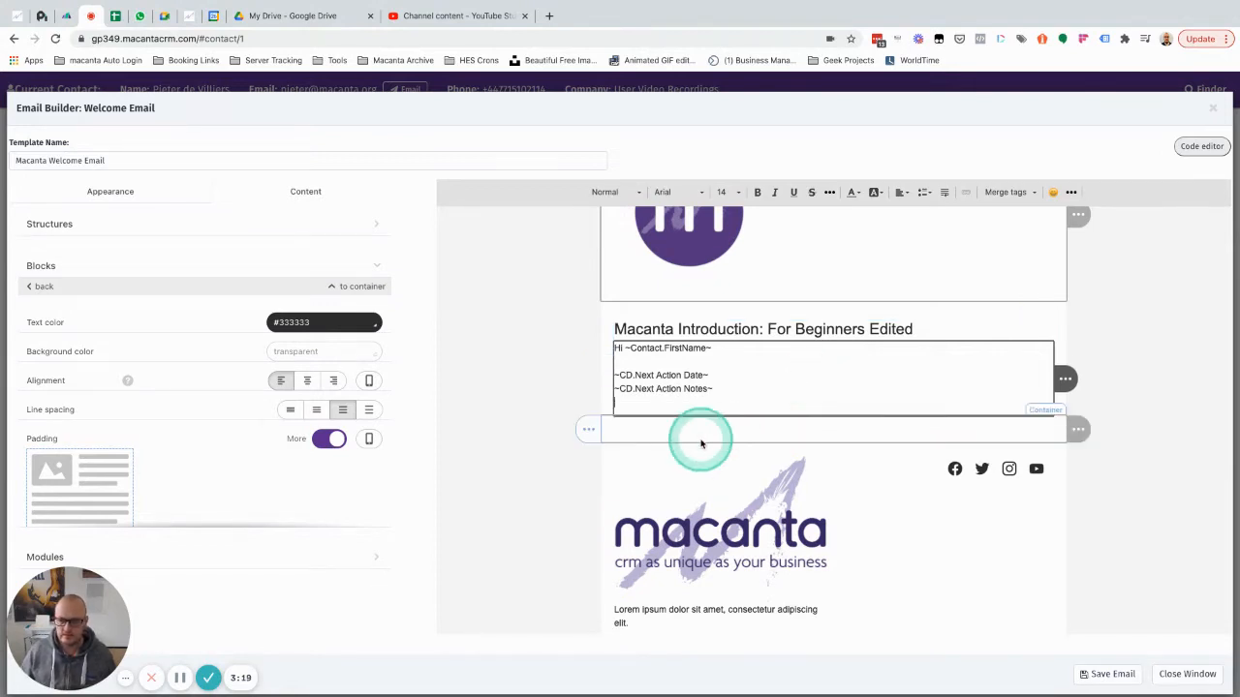
scroll(707, 416, down, 2)
click(715, 376)
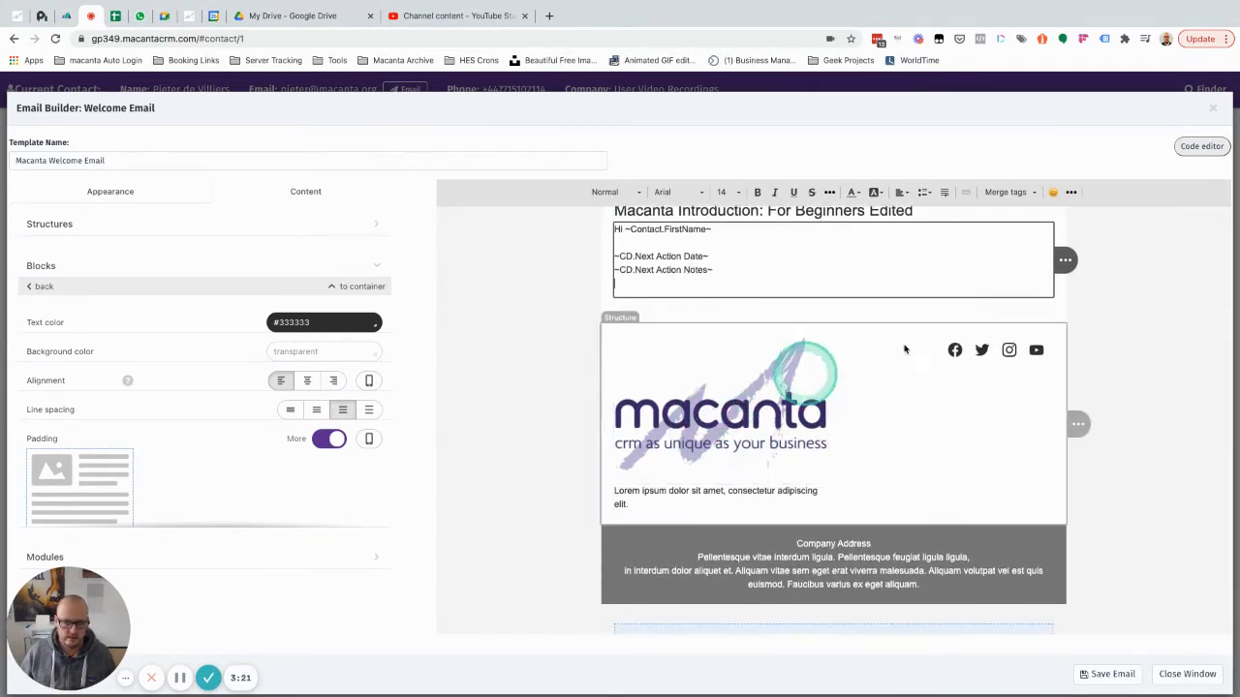
click(963, 349)
click(1027, 352)
click(715, 412)
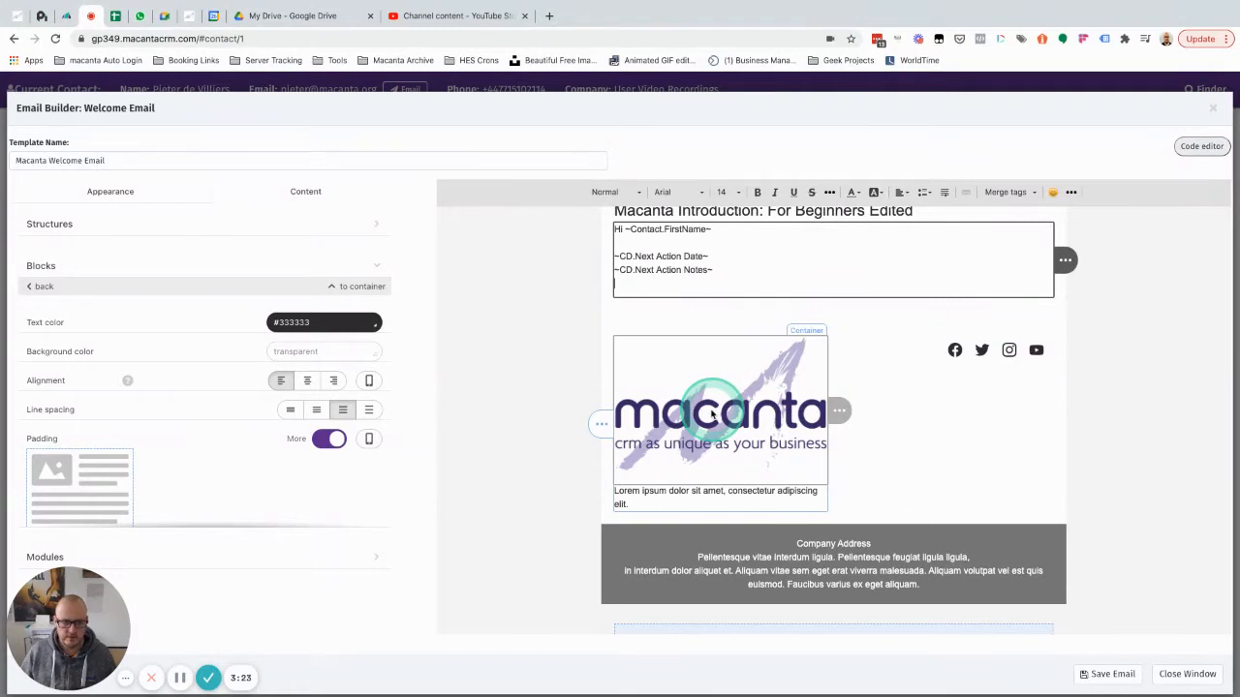
click(374, 263)
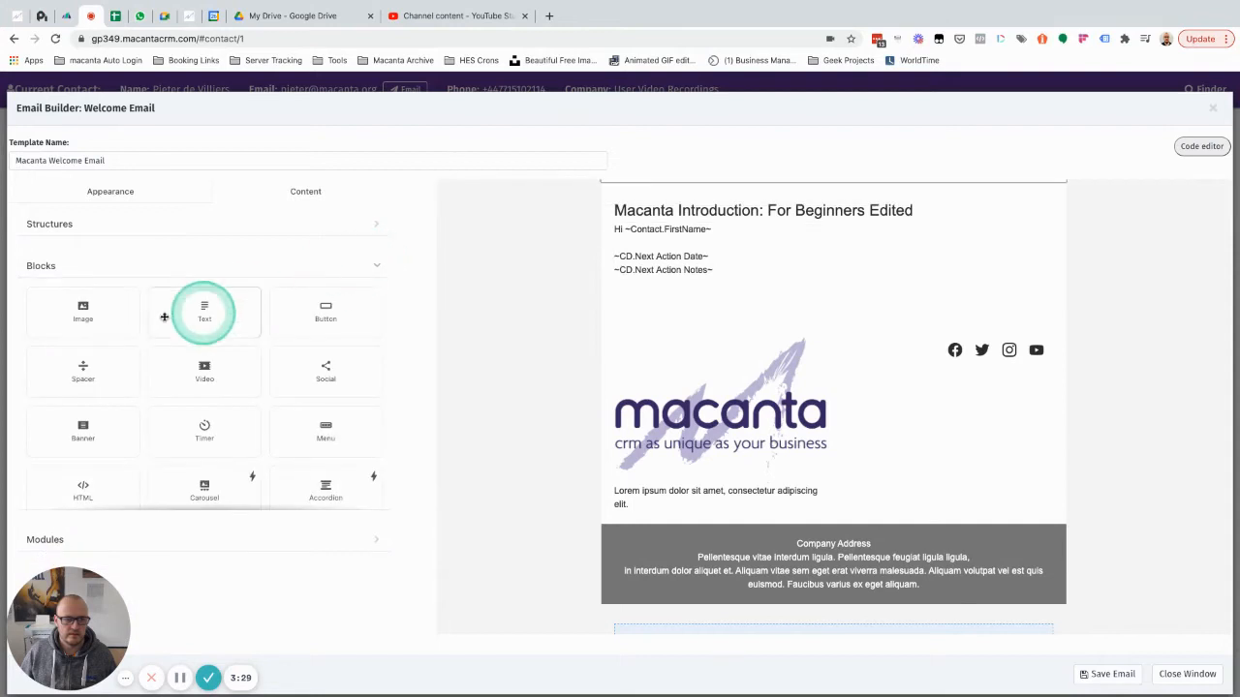
scroll(219, 373, down, 2)
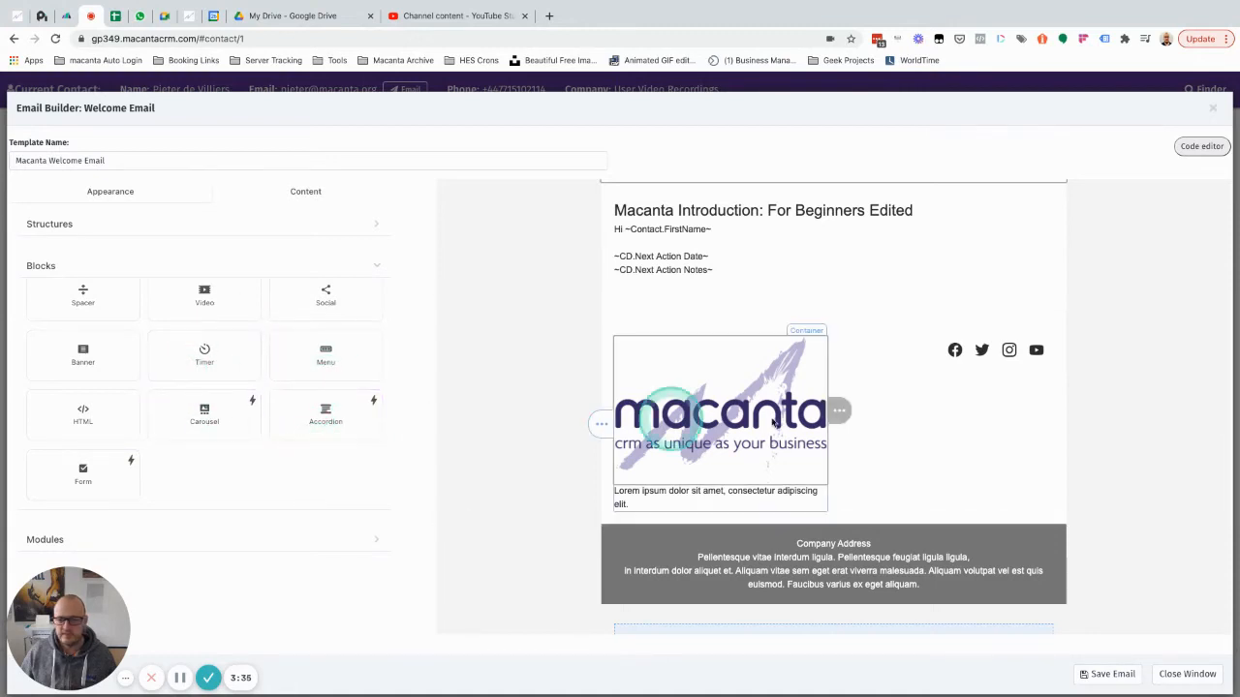
scroll(833, 412, down, 2)
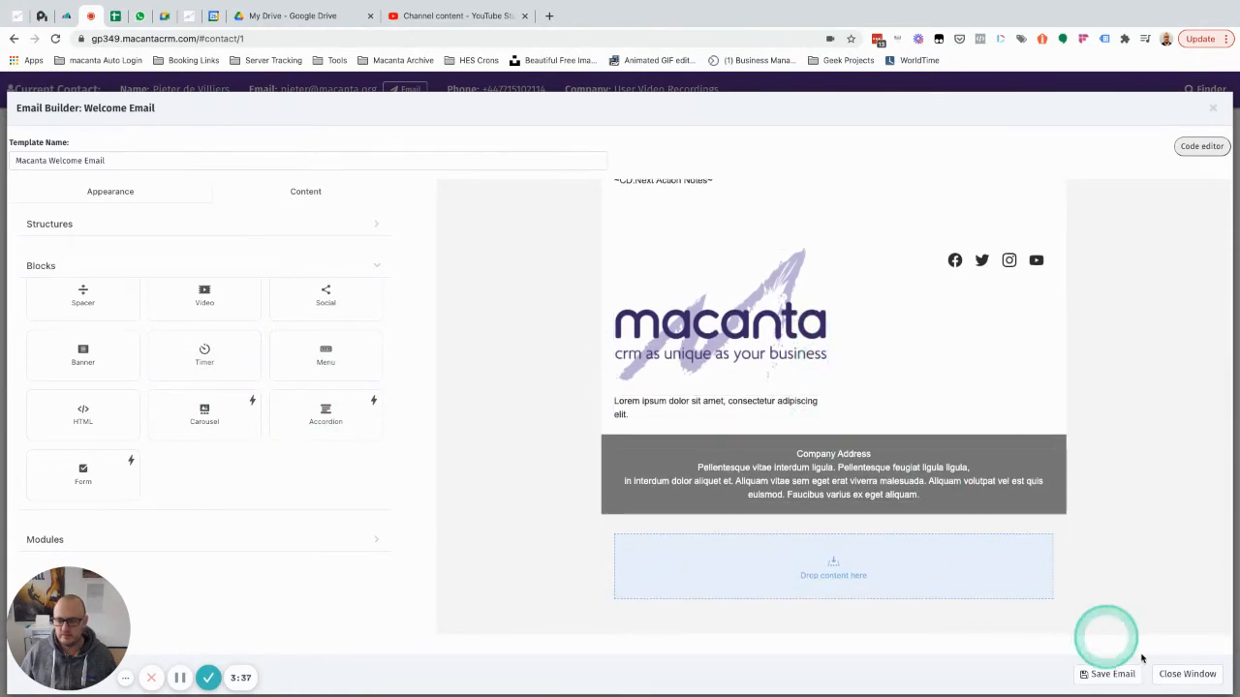
click(1110, 675)
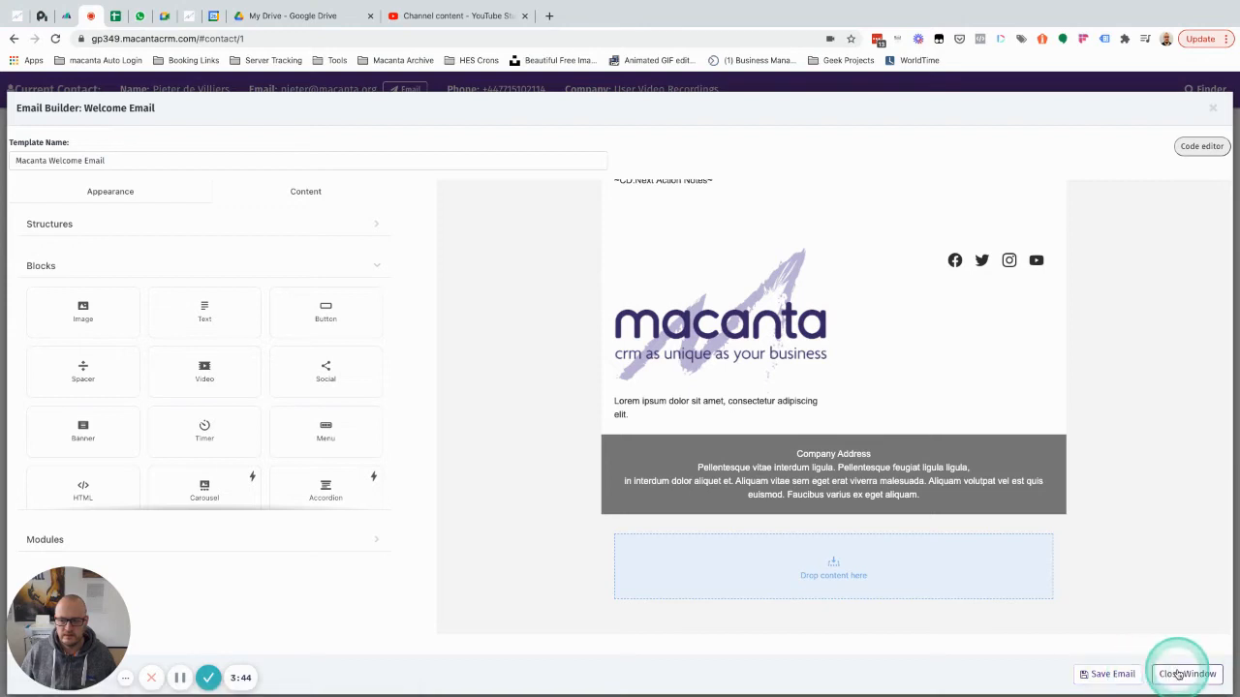
Close the Email Builder, save the Welcome Email action, and review its email preview.
click(1178, 674)
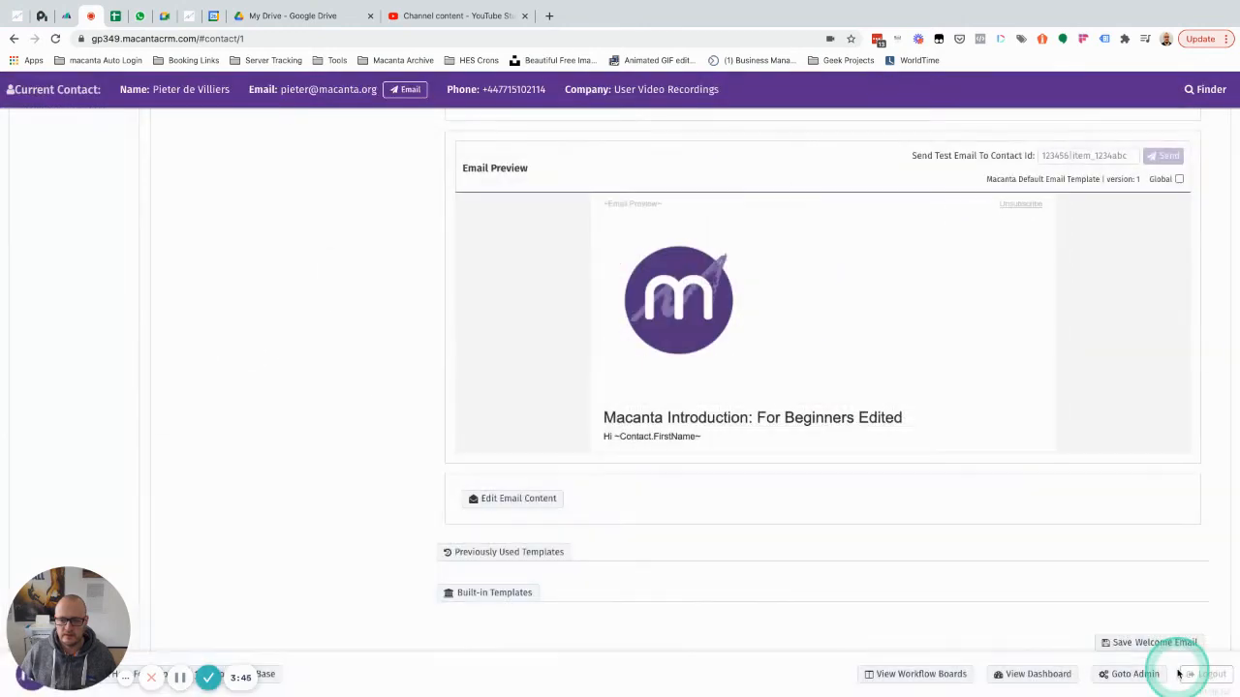
click(1152, 639)
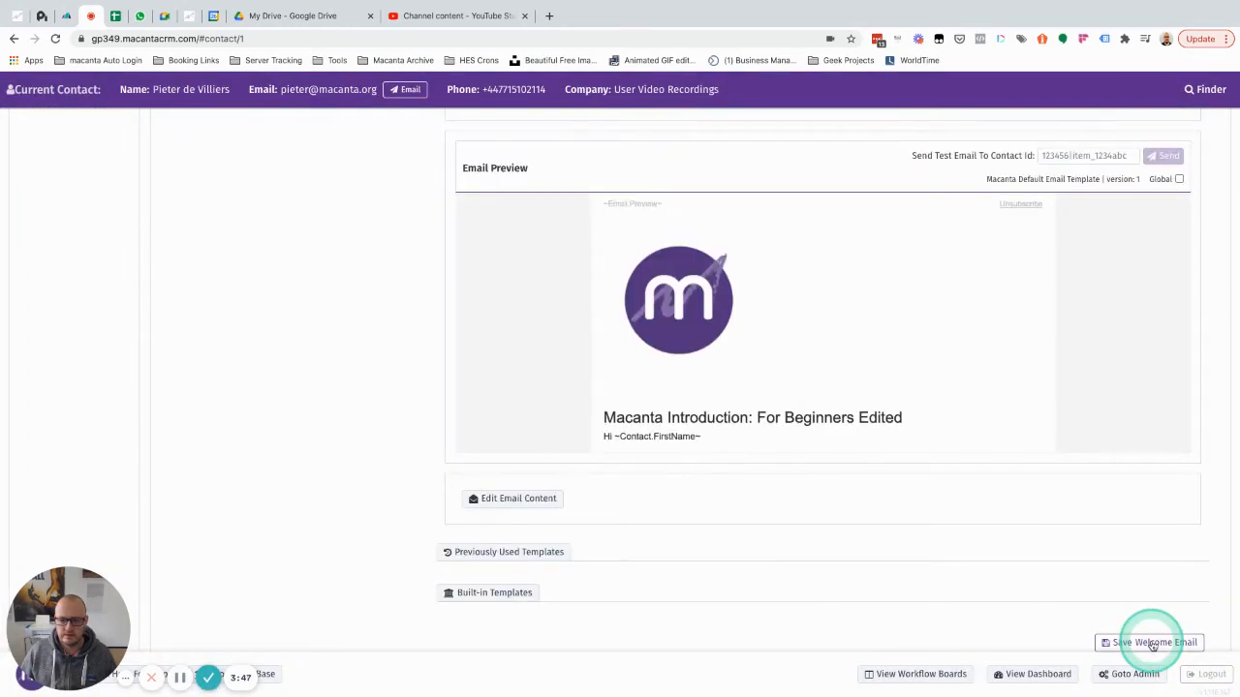
scroll(752, 388, down, 3)
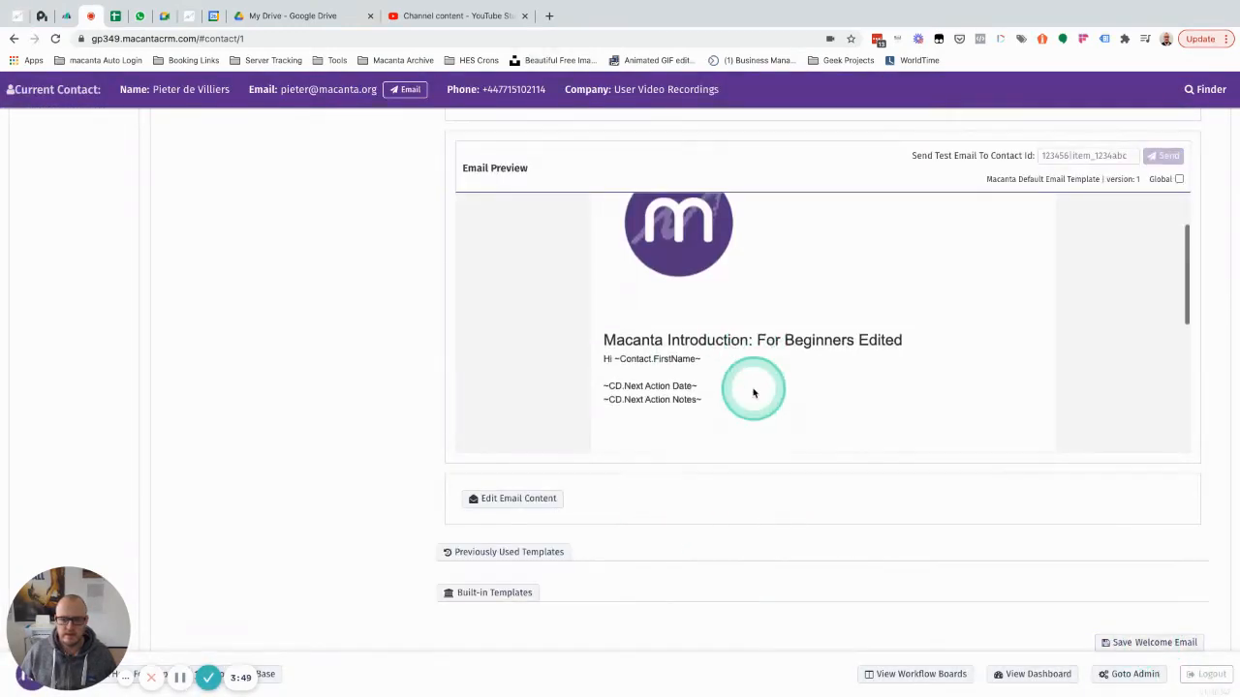
scroll(754, 391, up, 2)
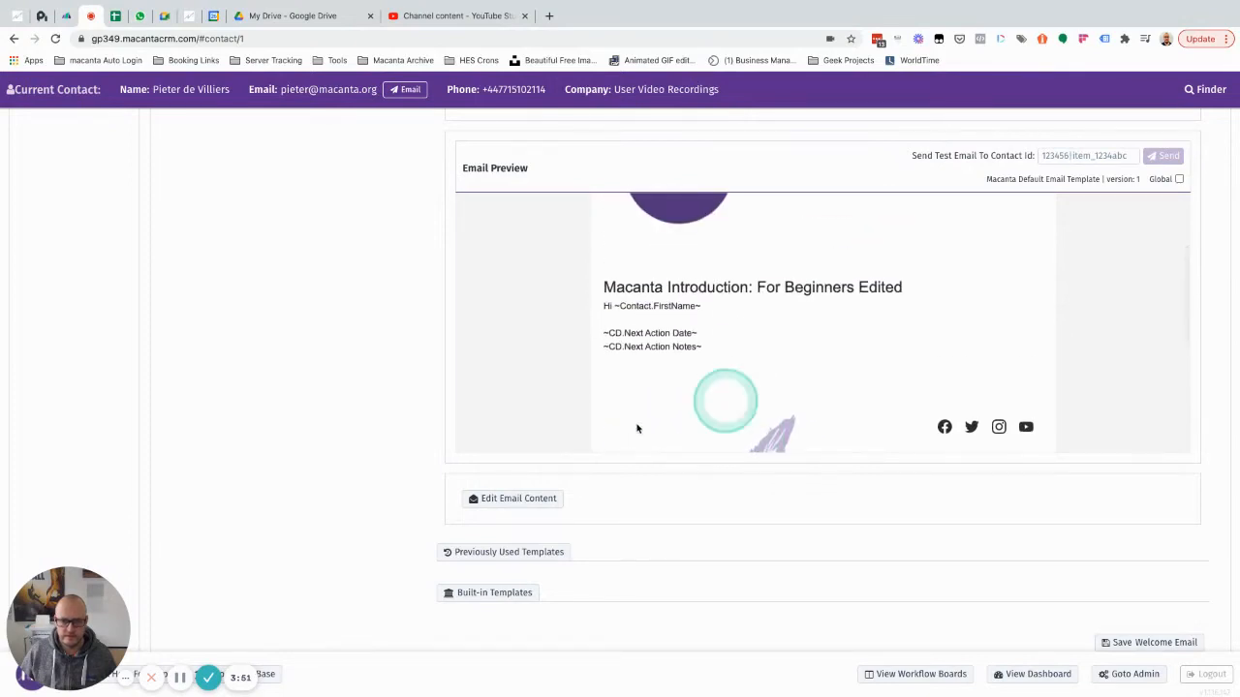
scroll(437, 327, up, 3)
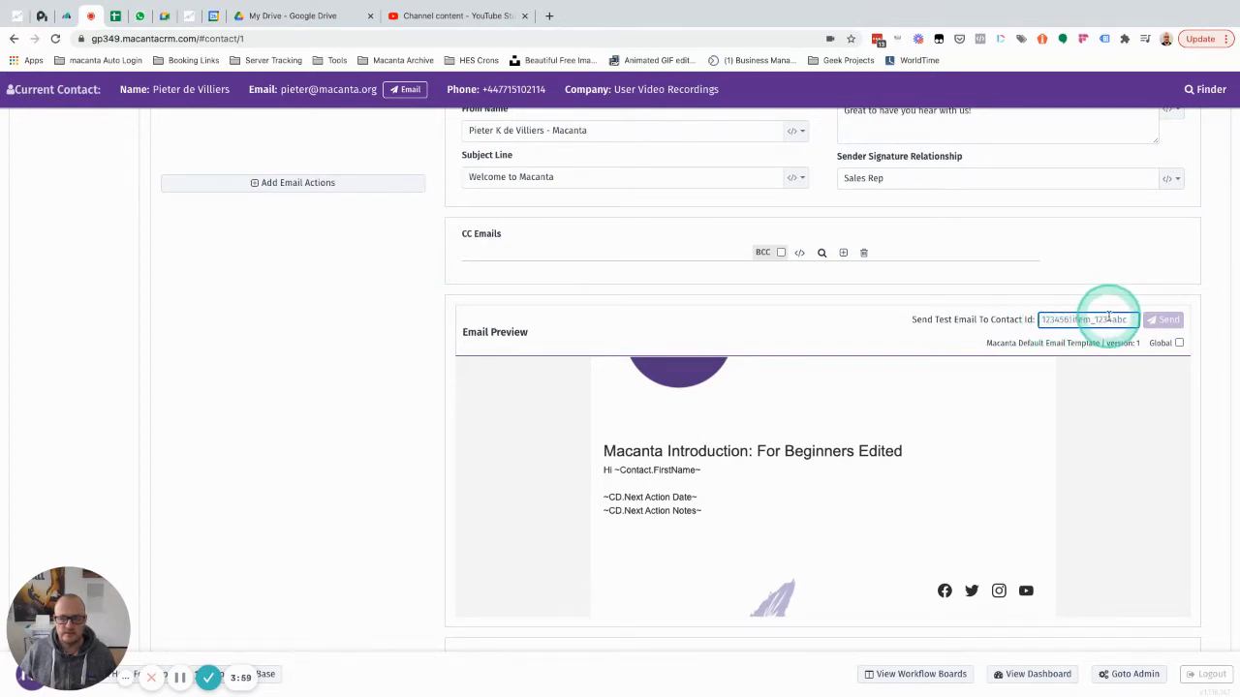
scroll(321, 338, up, 6)
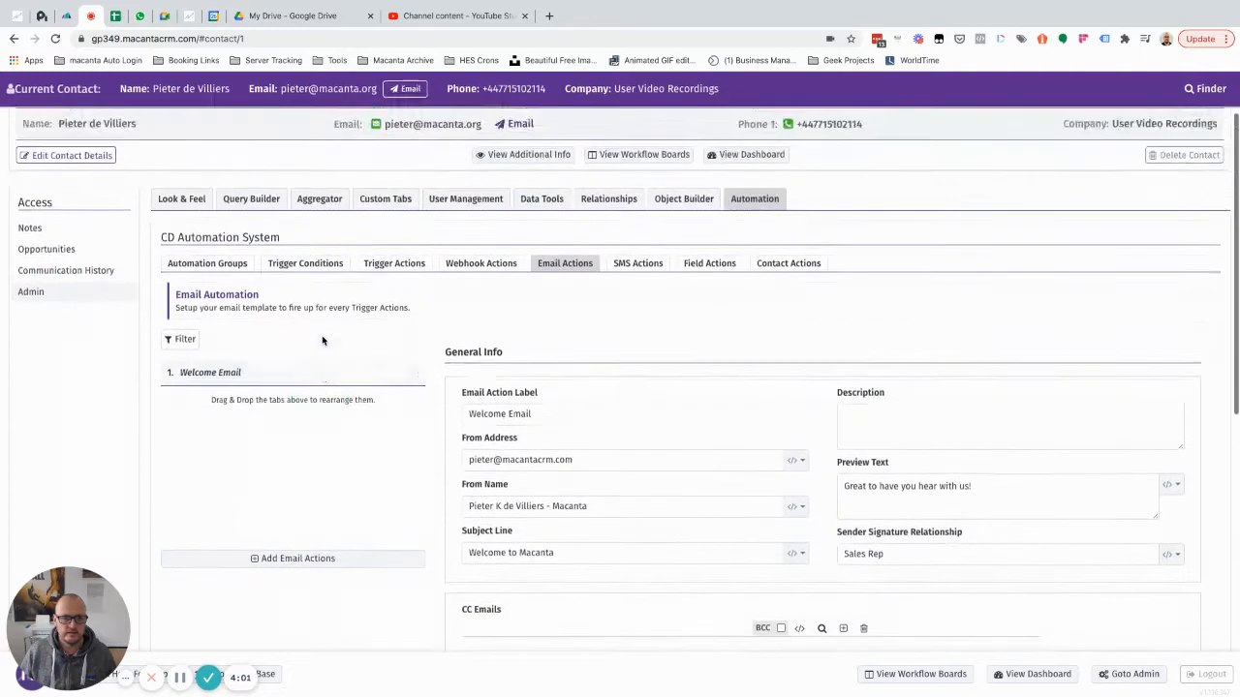
Search the Finder for 'contact' and open the Contact1 Import record.
scroll(323, 339, up, 1)
click(44, 296)
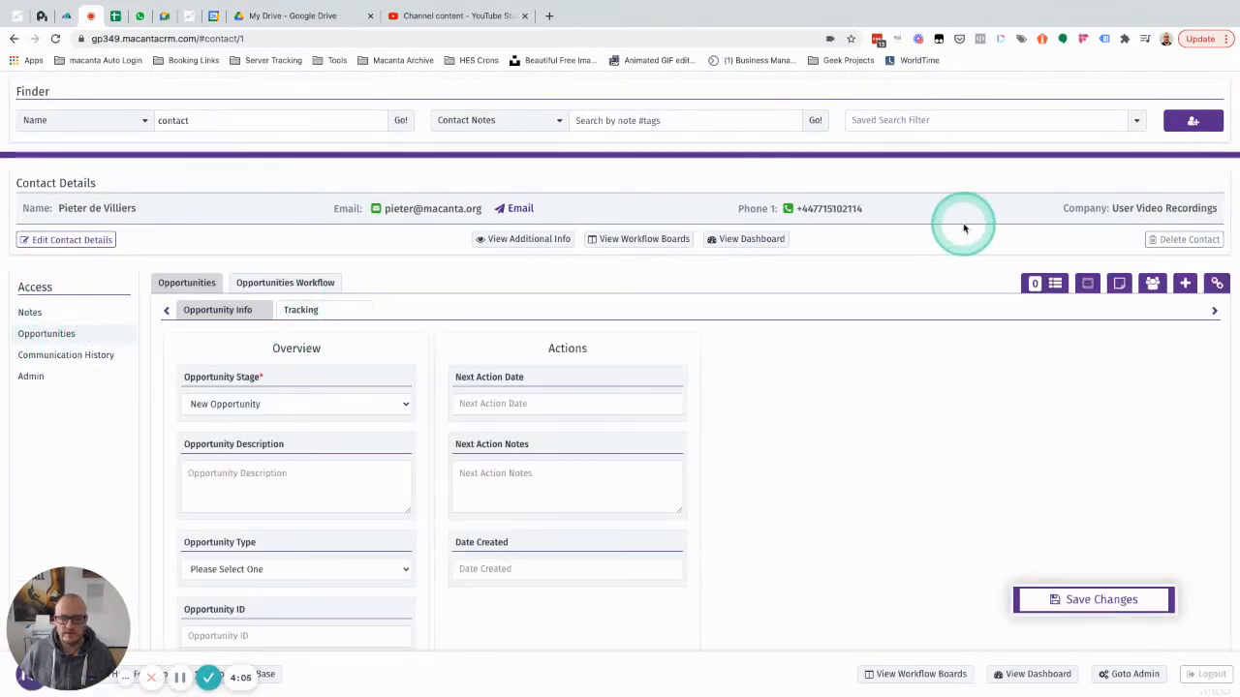
click(229, 122)
key(Return)
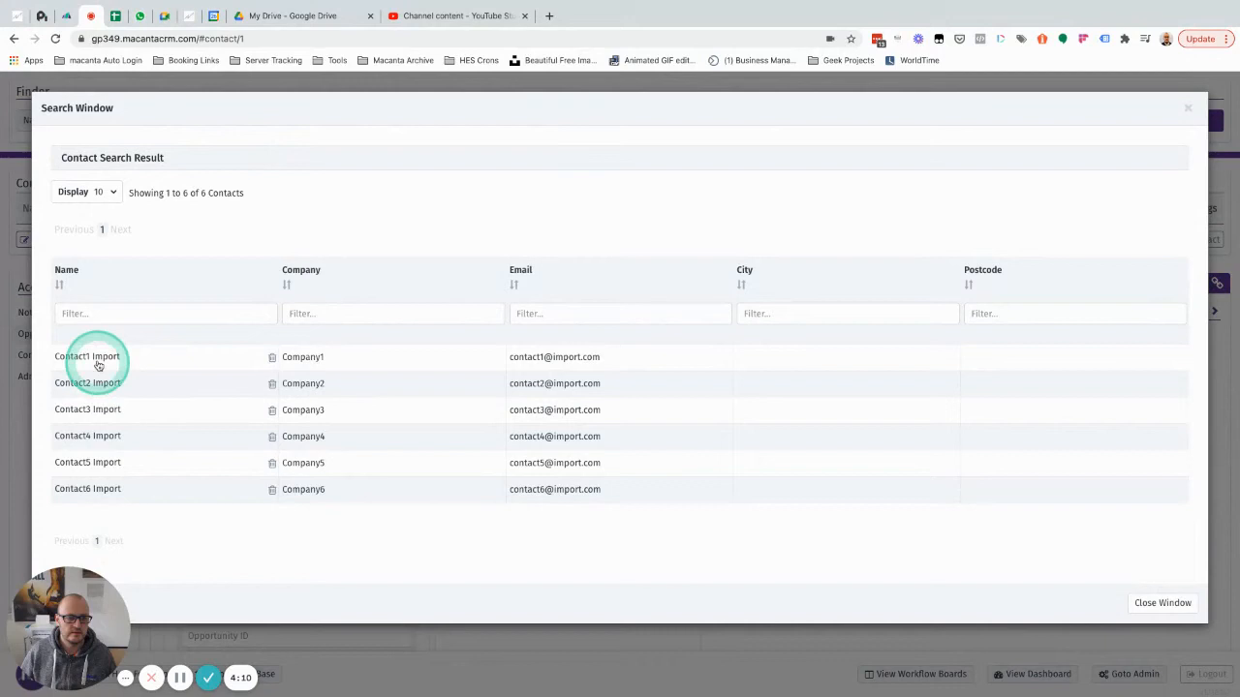
click(98, 365)
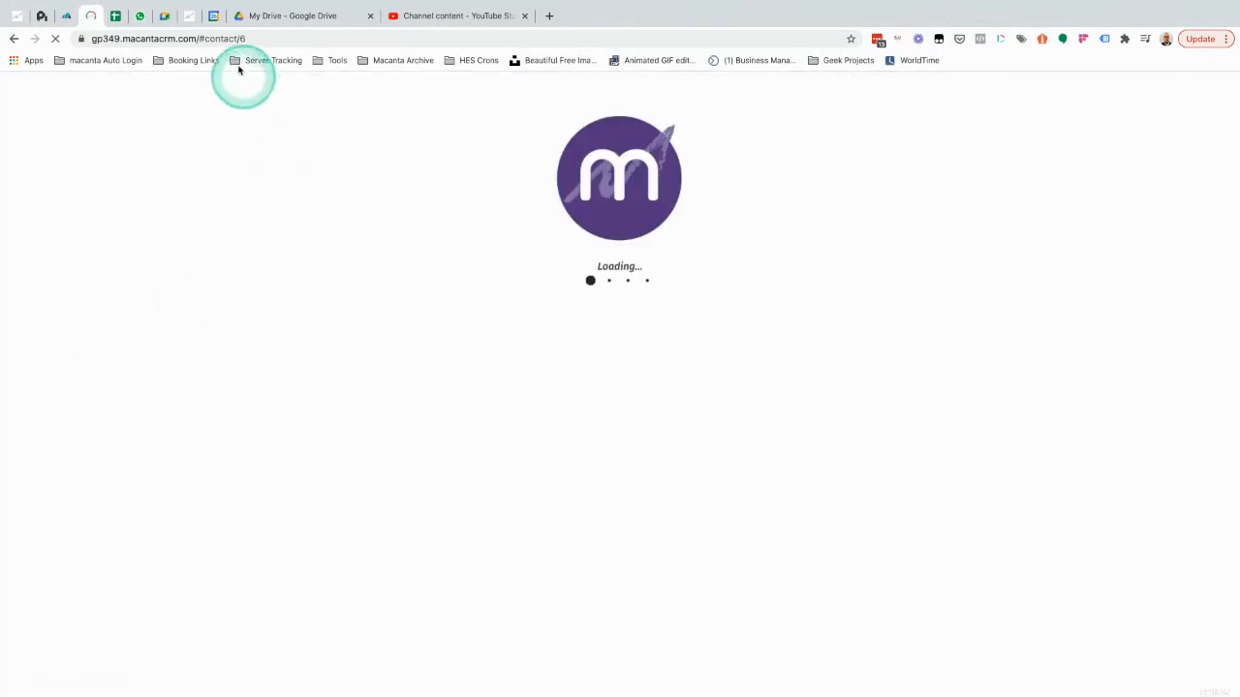
List Contact1 Import's opportunities and select the first opportunity's ID.
double_click(242, 39)
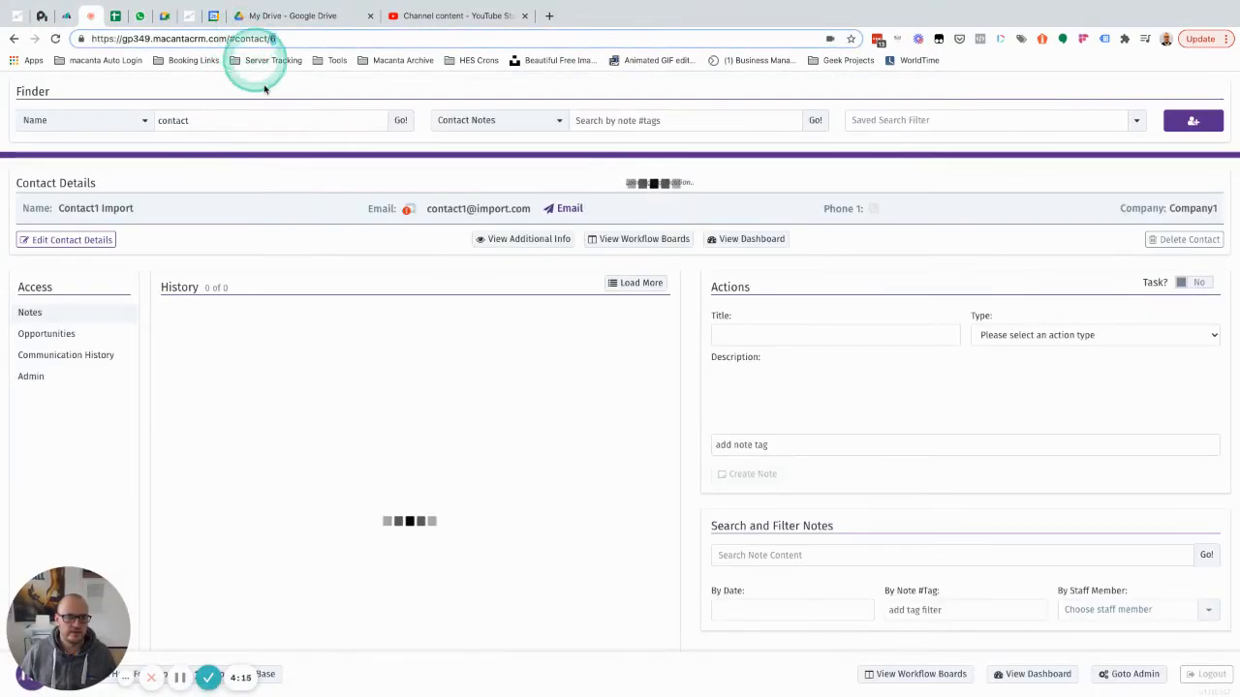
click(70, 335)
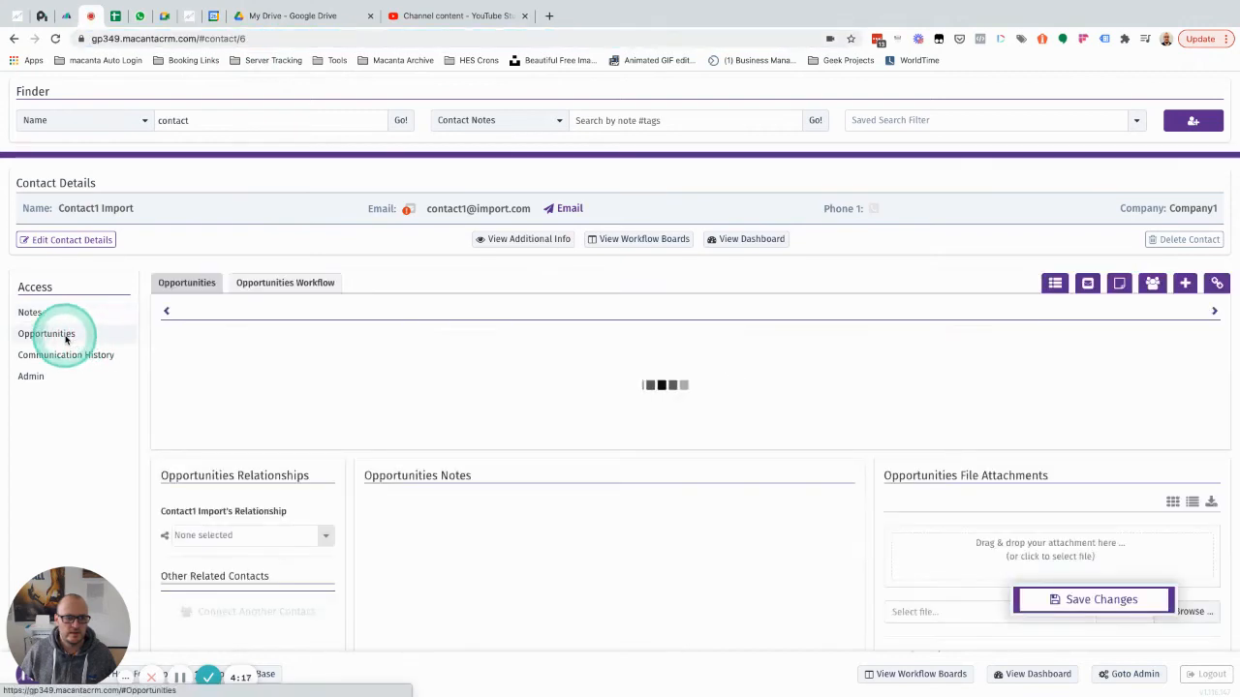
click(1053, 284)
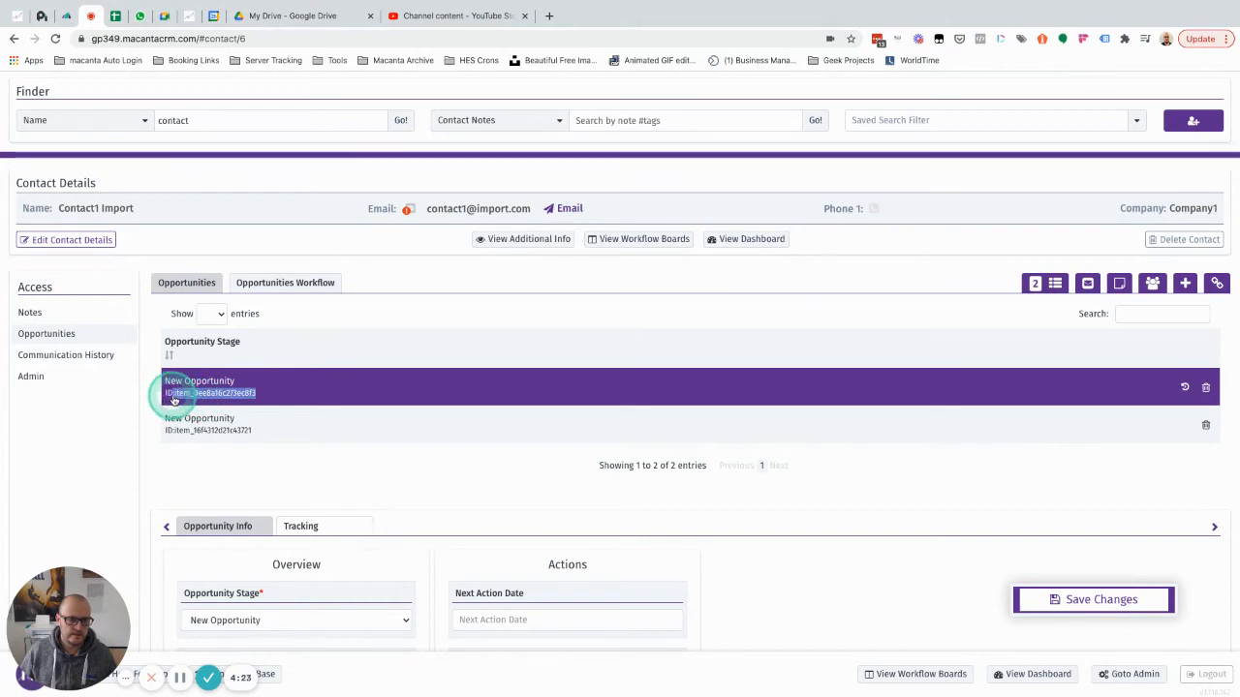
drag(174, 400, 177, 400)
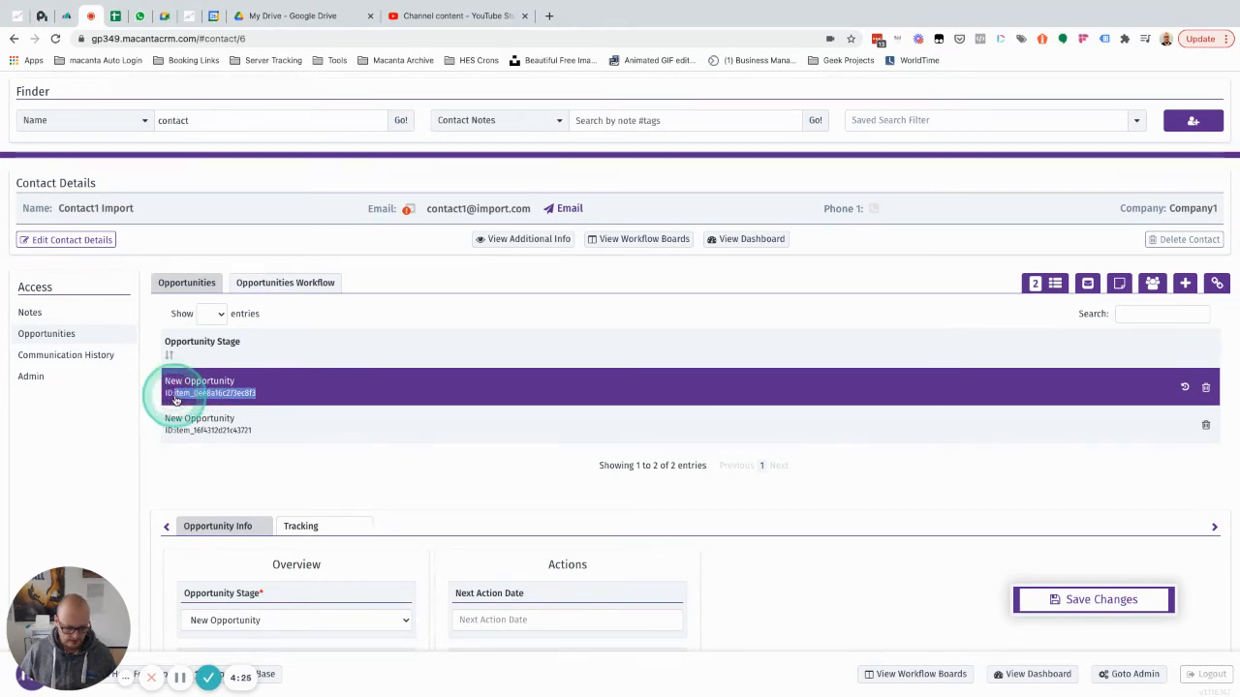
In Admin > Automation > Email Actions, send a Welcome Email test to the copied opportunity ID.
click(45, 383)
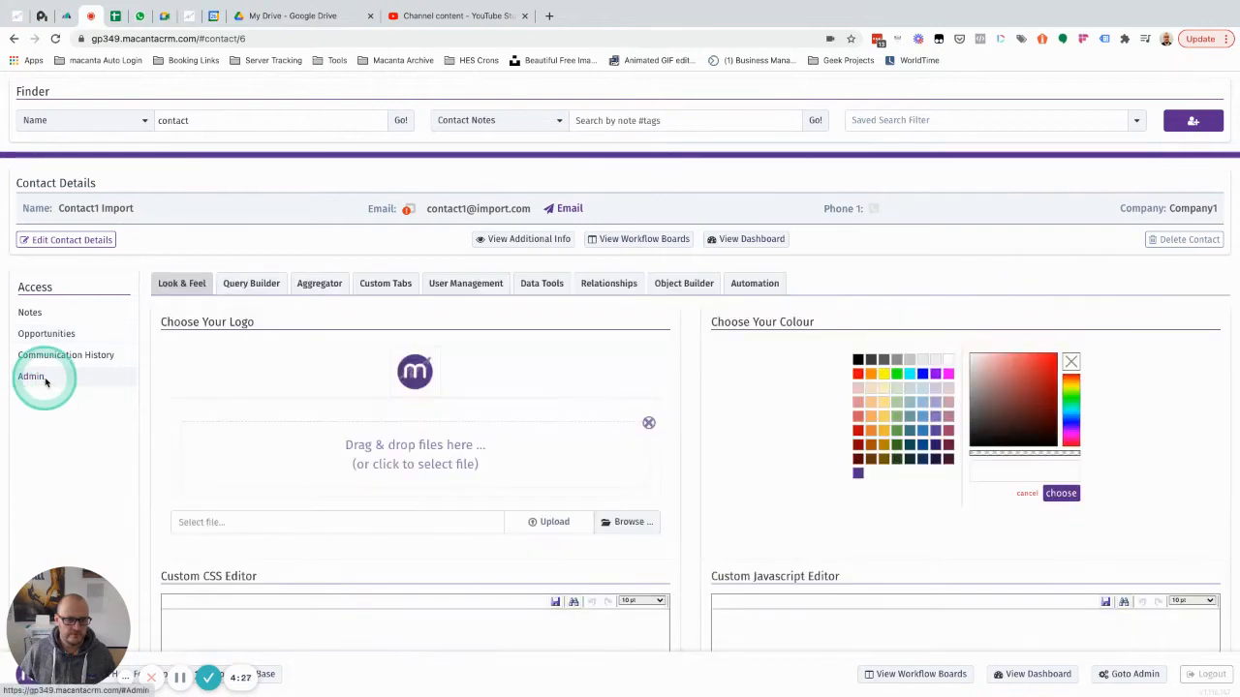
click(753, 284)
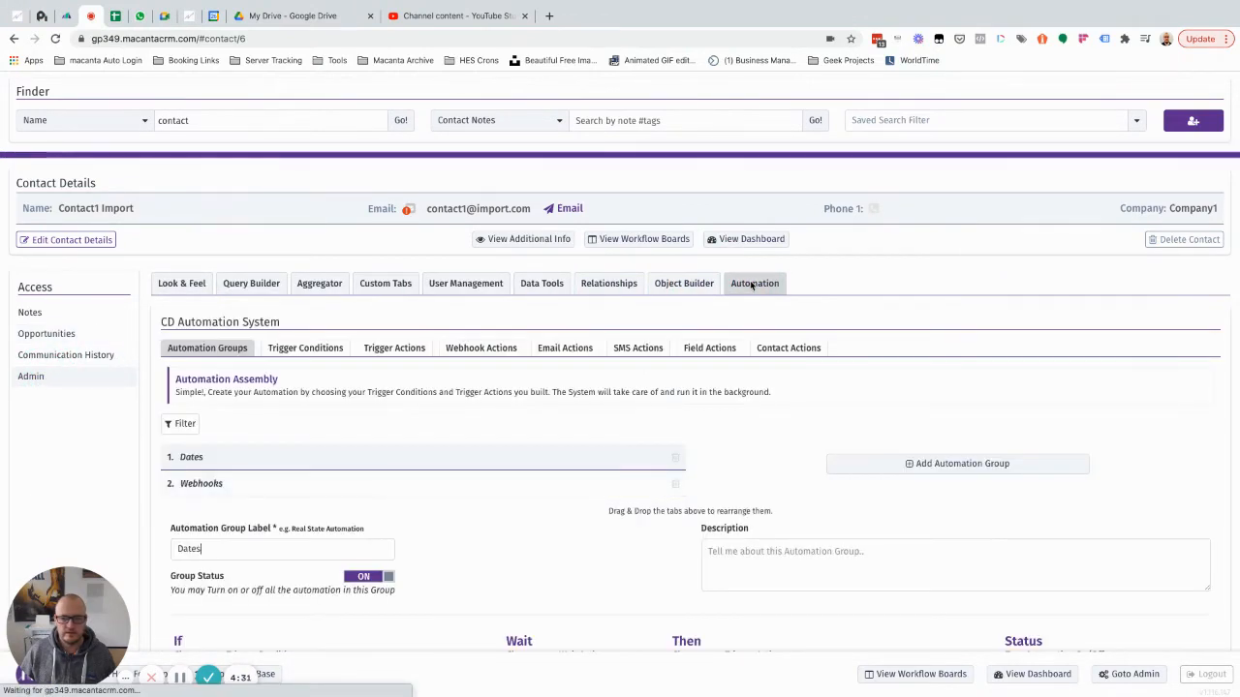
click(573, 355)
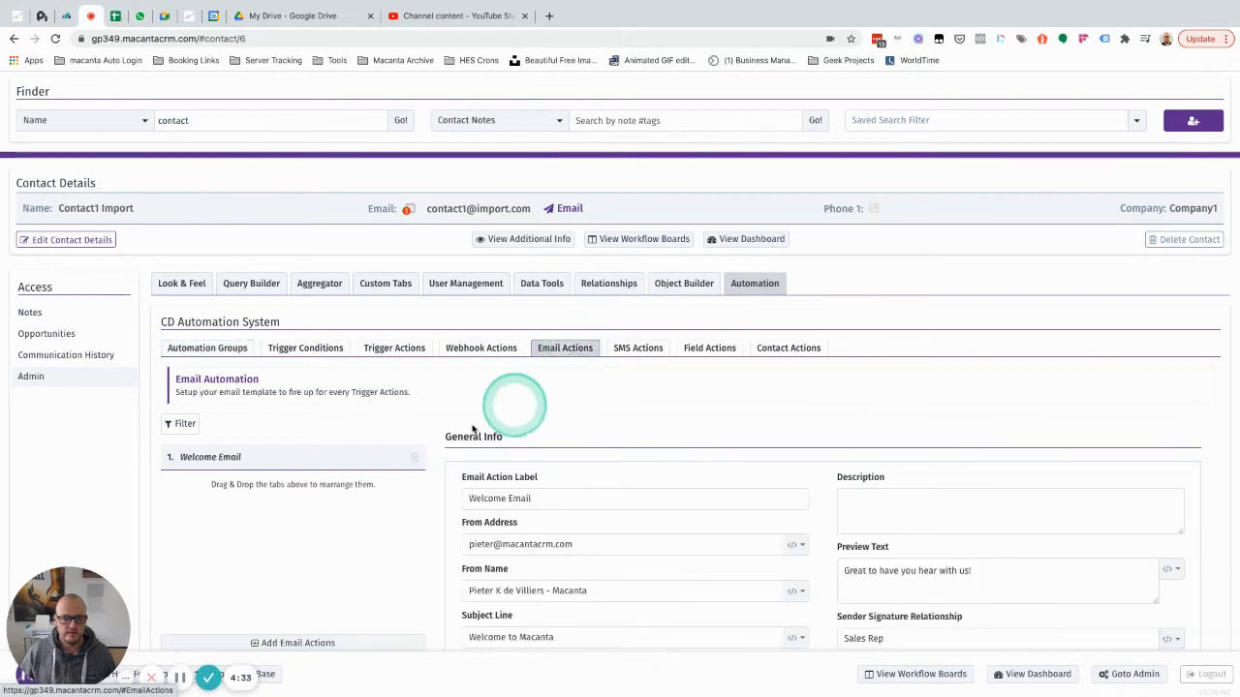
scroll(675, 390, down, 5)
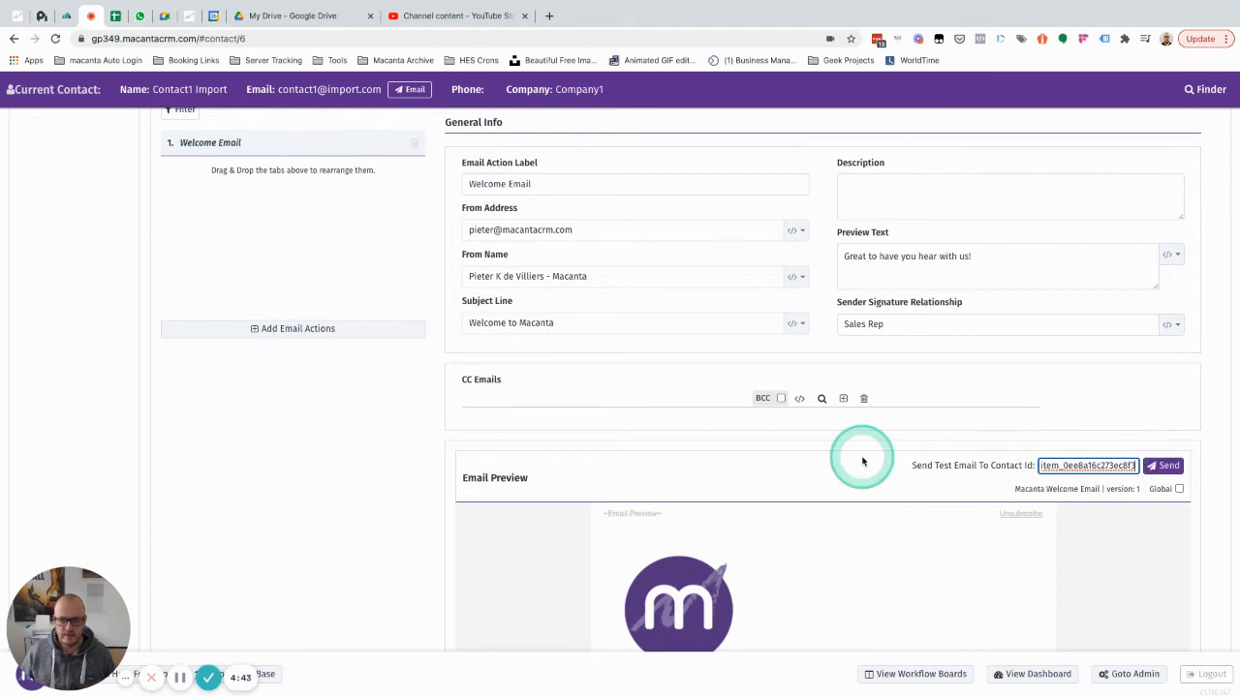
scroll(860, 456, up, 1)
scroll(862, 459, up, 4)
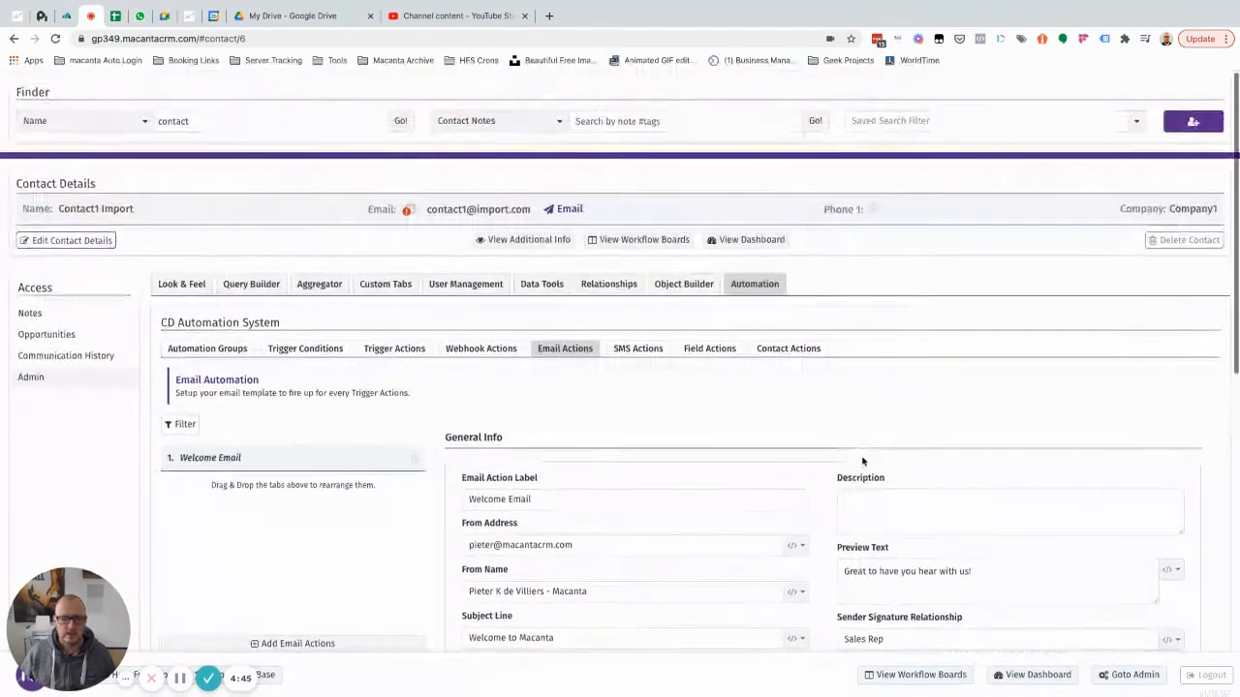
click(313, 208)
click(464, 193)
Review the first opportunity's details and dates.
click(49, 333)
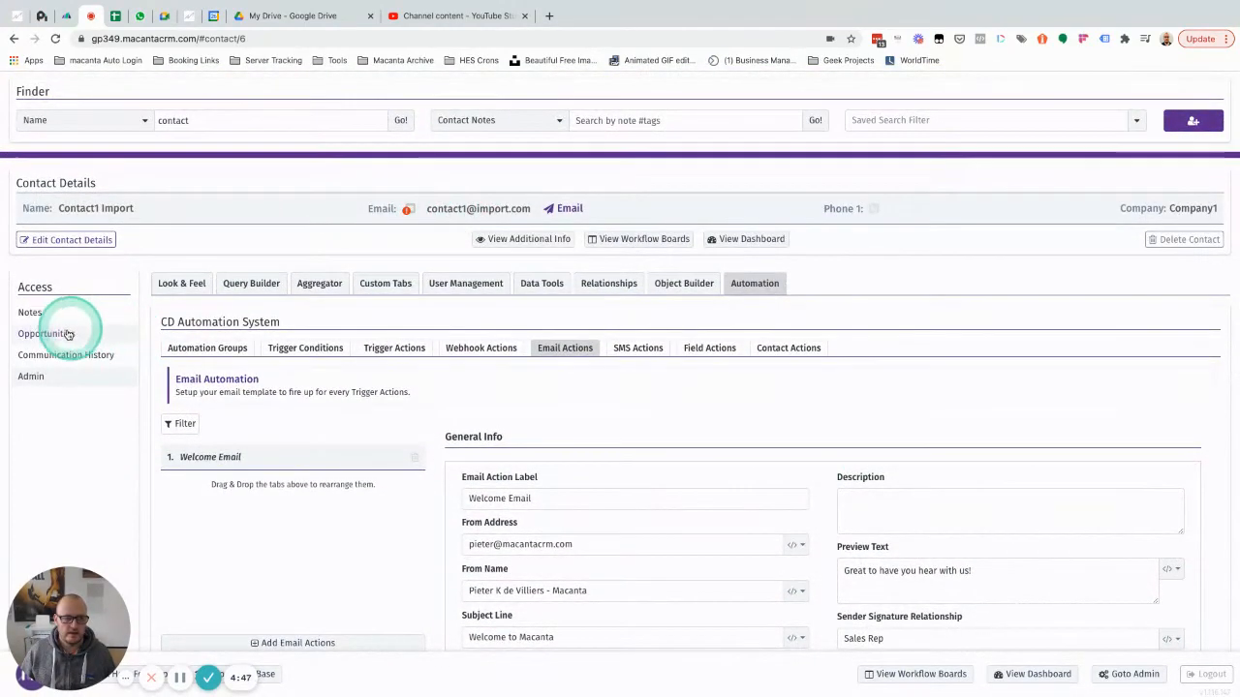
click(407, 395)
scroll(431, 416, down, 3)
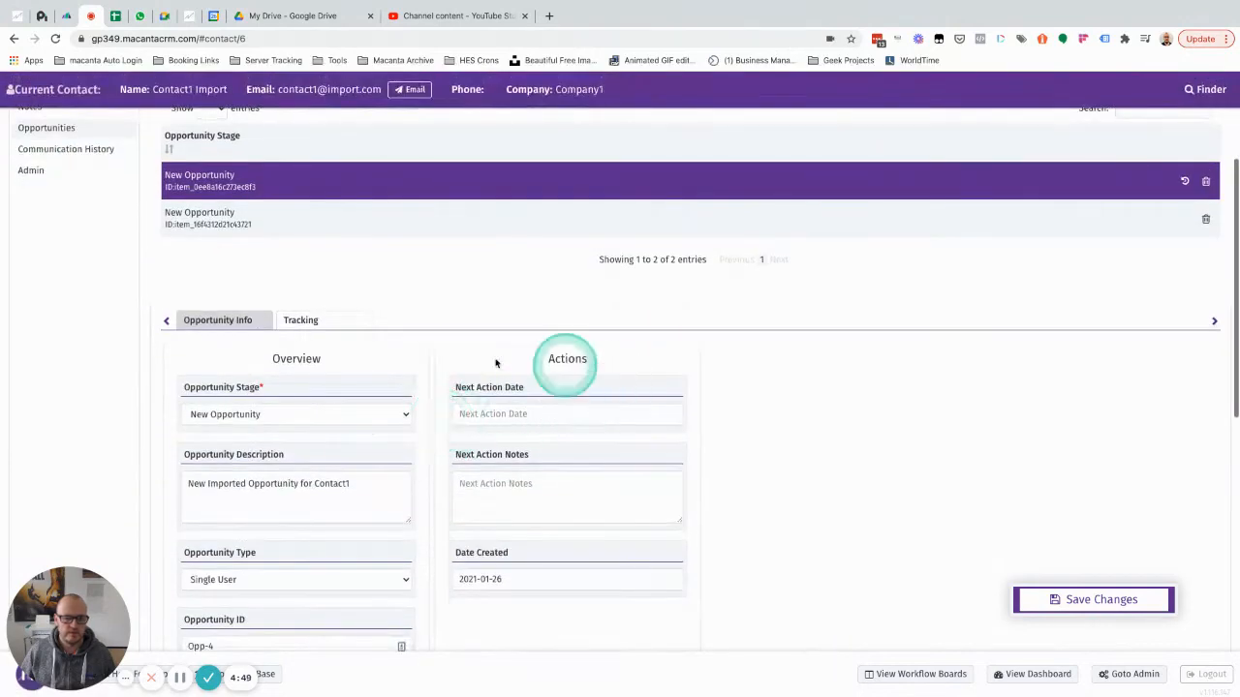
scroll(453, 365, up, 3)
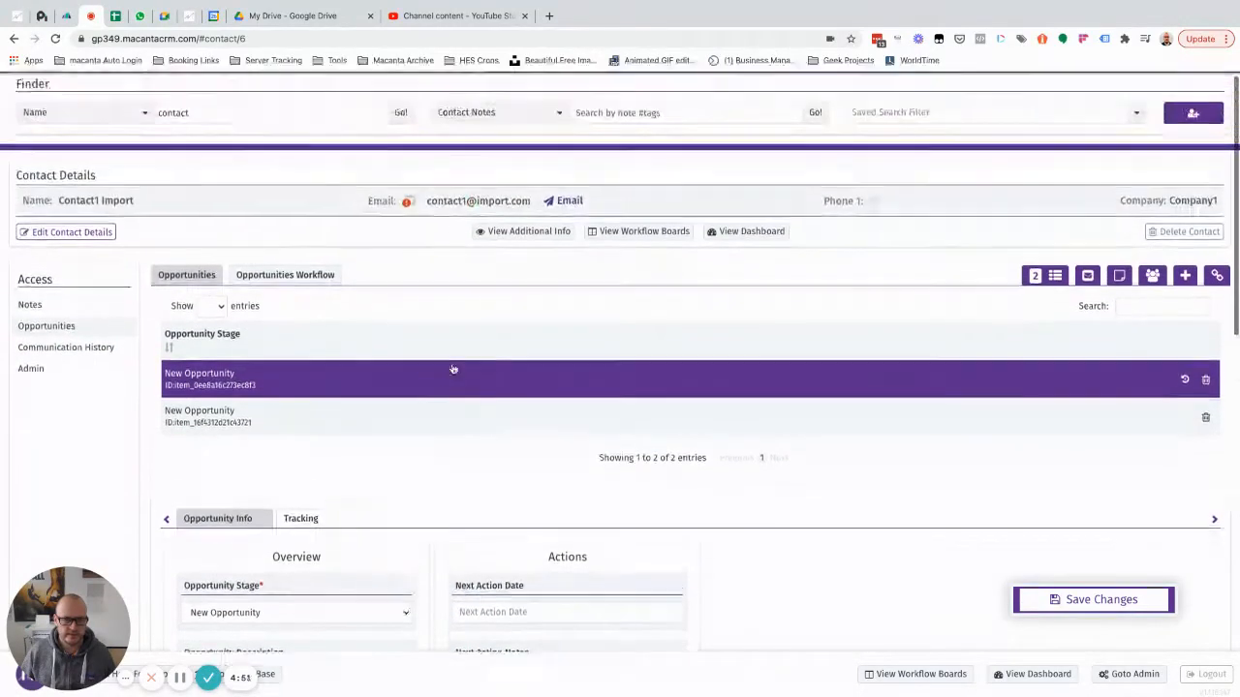
Return to the Admin Automation Email Actions page showing the Welcome Email action.
click(35, 377)
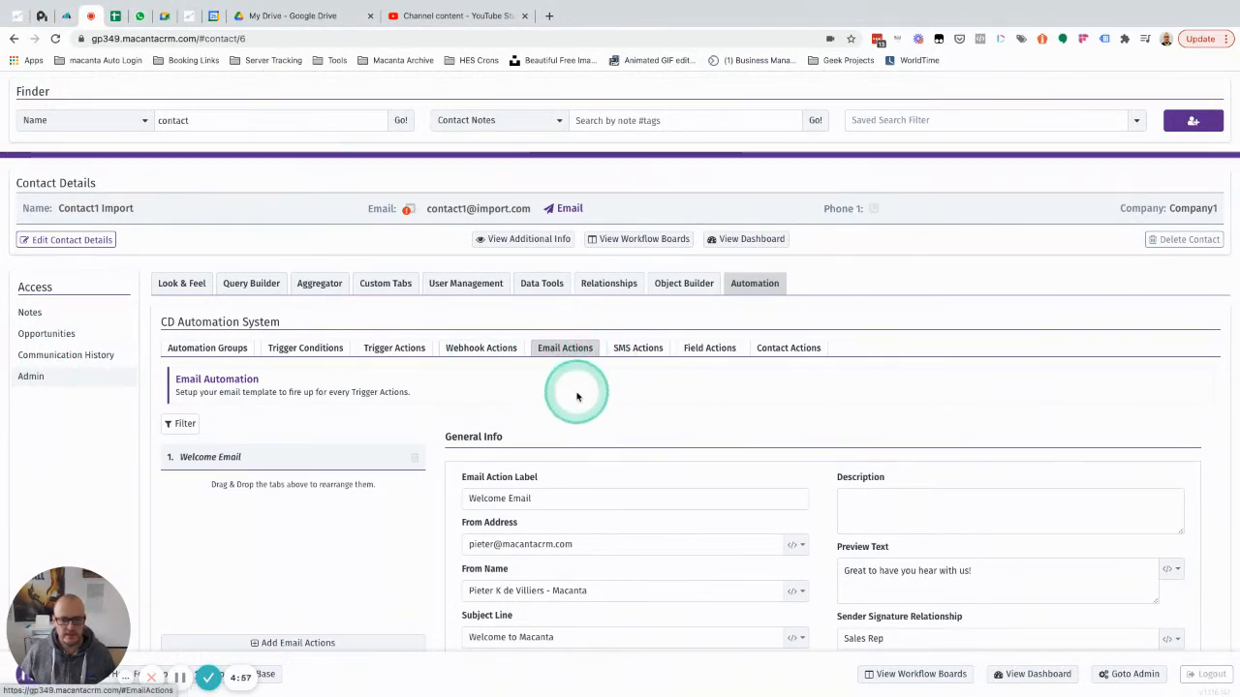
scroll(575, 396, down, 1)
scroll(577, 395, up, 1)
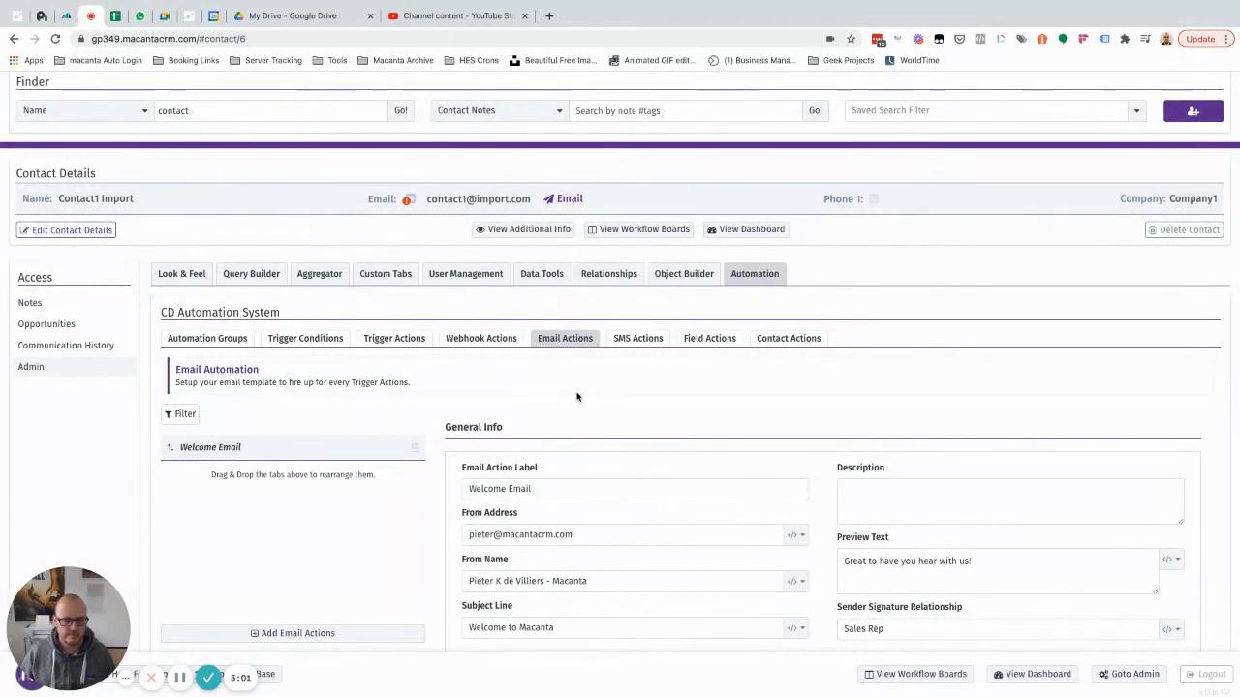
Open 'Set Date Created - Today' in Trigger Actions, choose Welcome Email under Assign Email Action, and save.
click(380, 340)
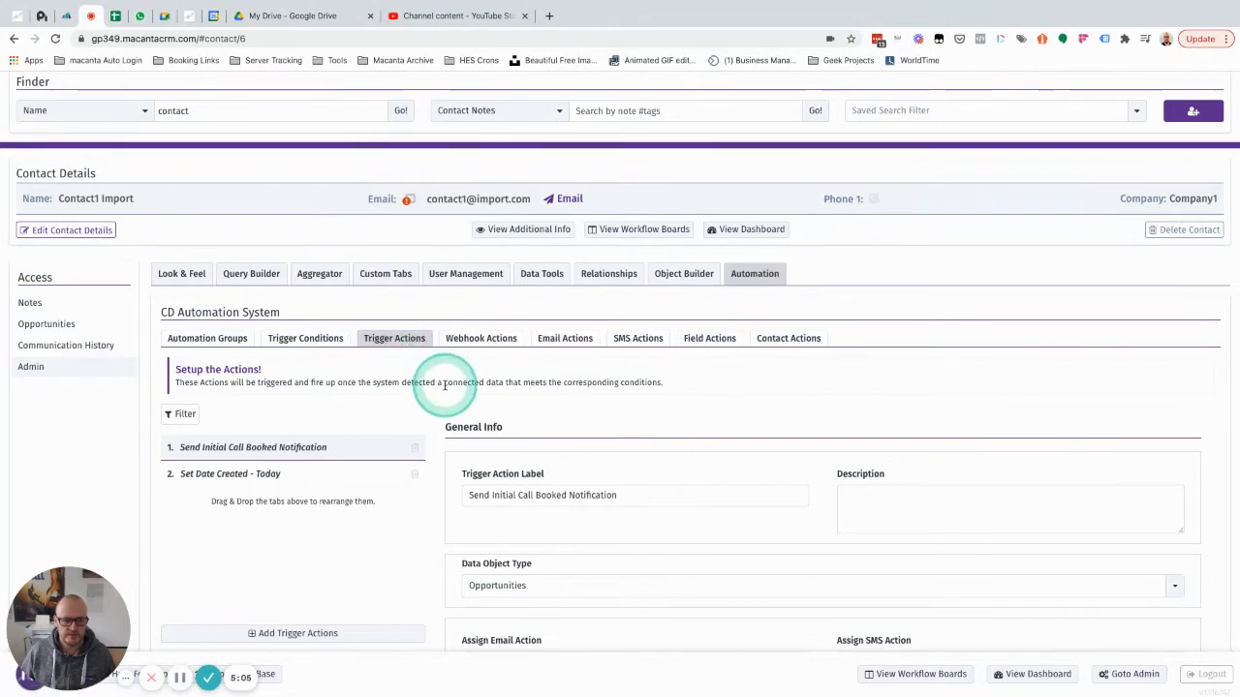
scroll(443, 388, down, 3)
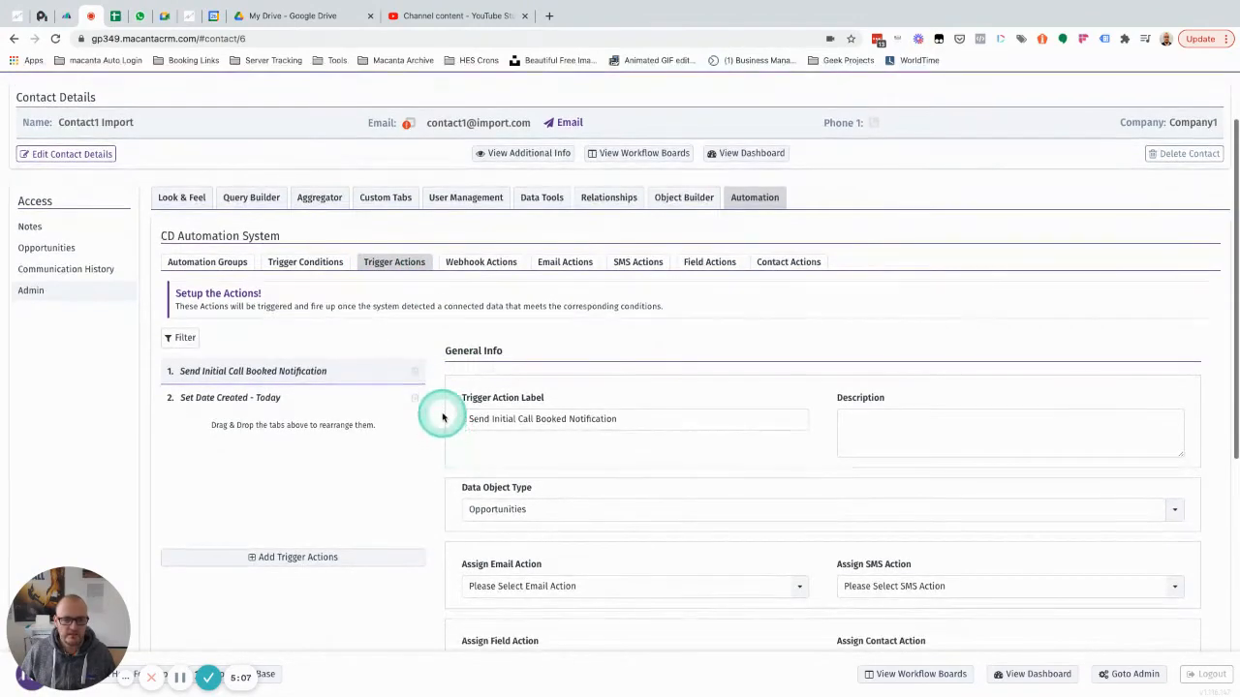
click(247, 400)
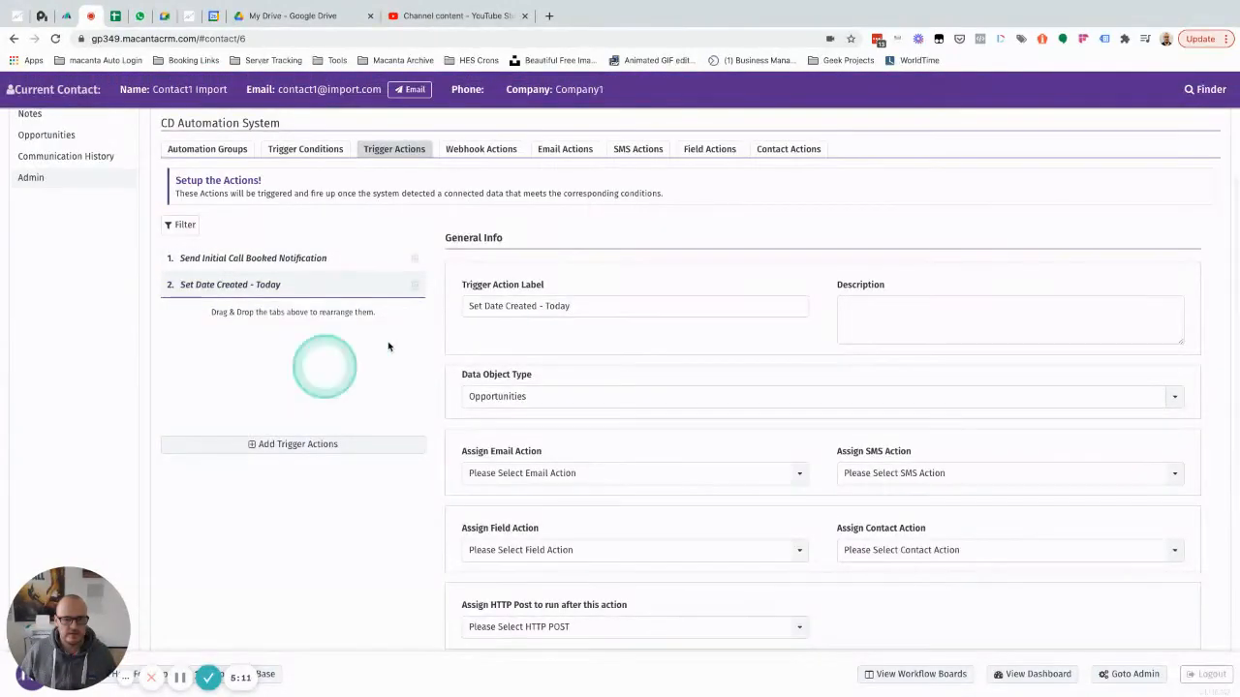
scroll(460, 411, down, 3)
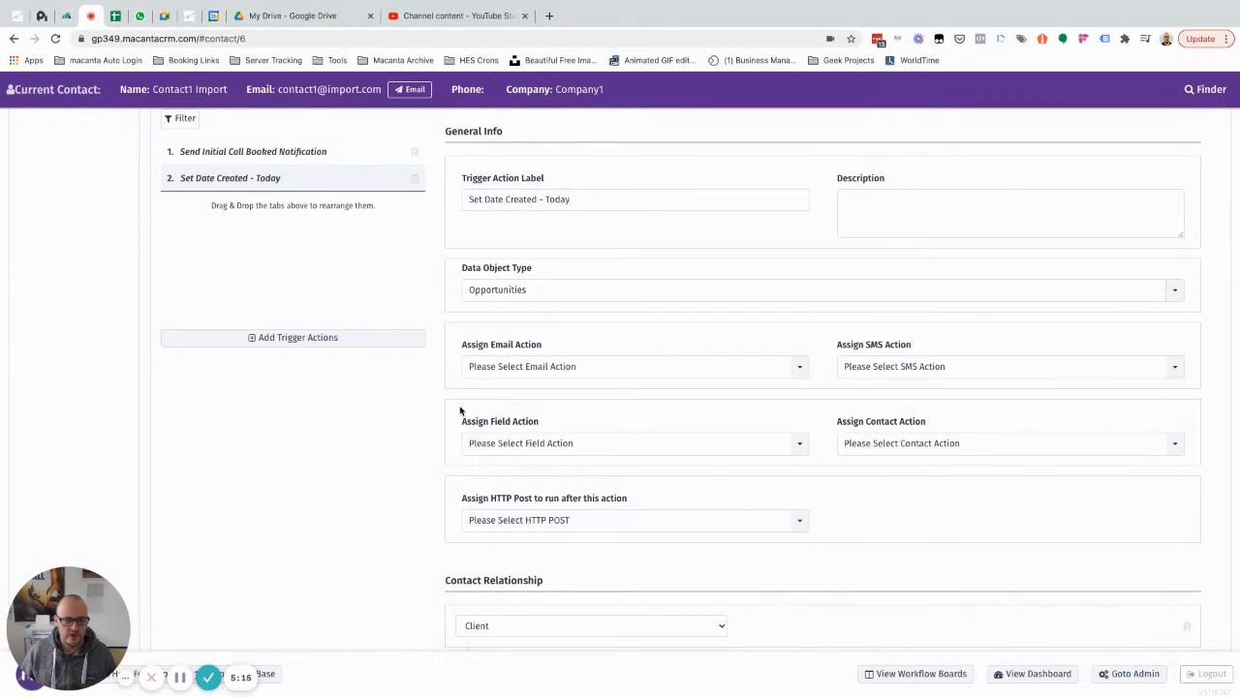
scroll(460, 411, up, 1)
click(558, 387)
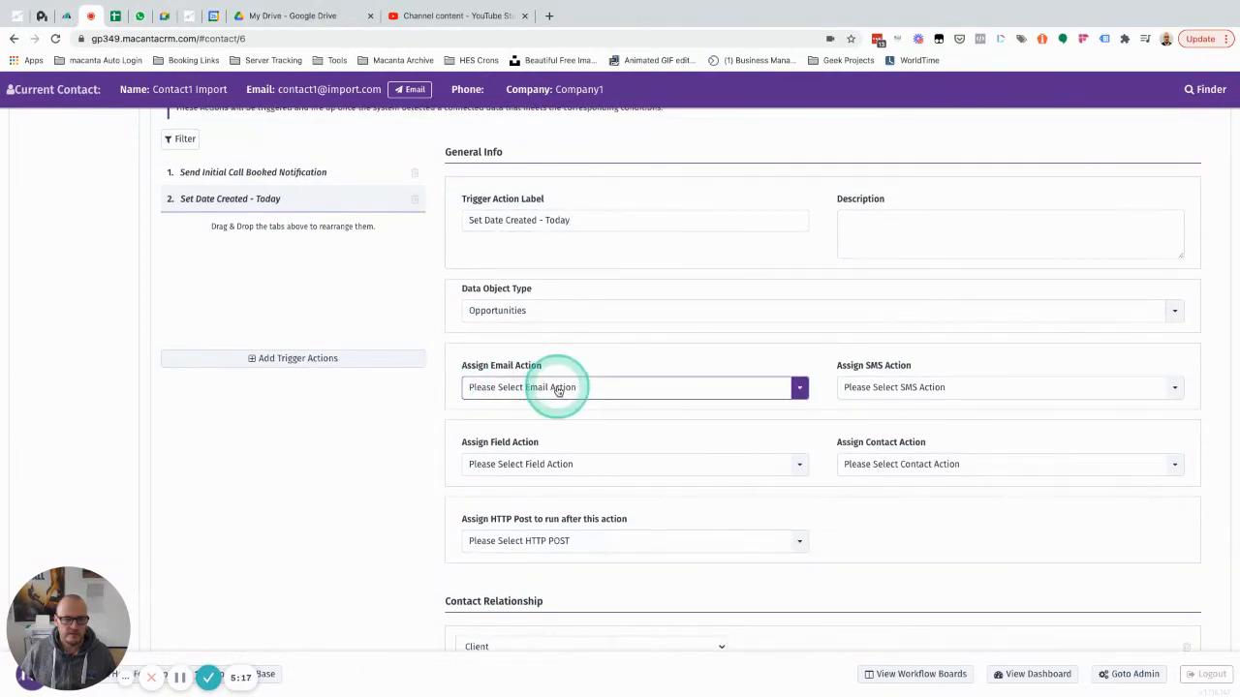
click(520, 455)
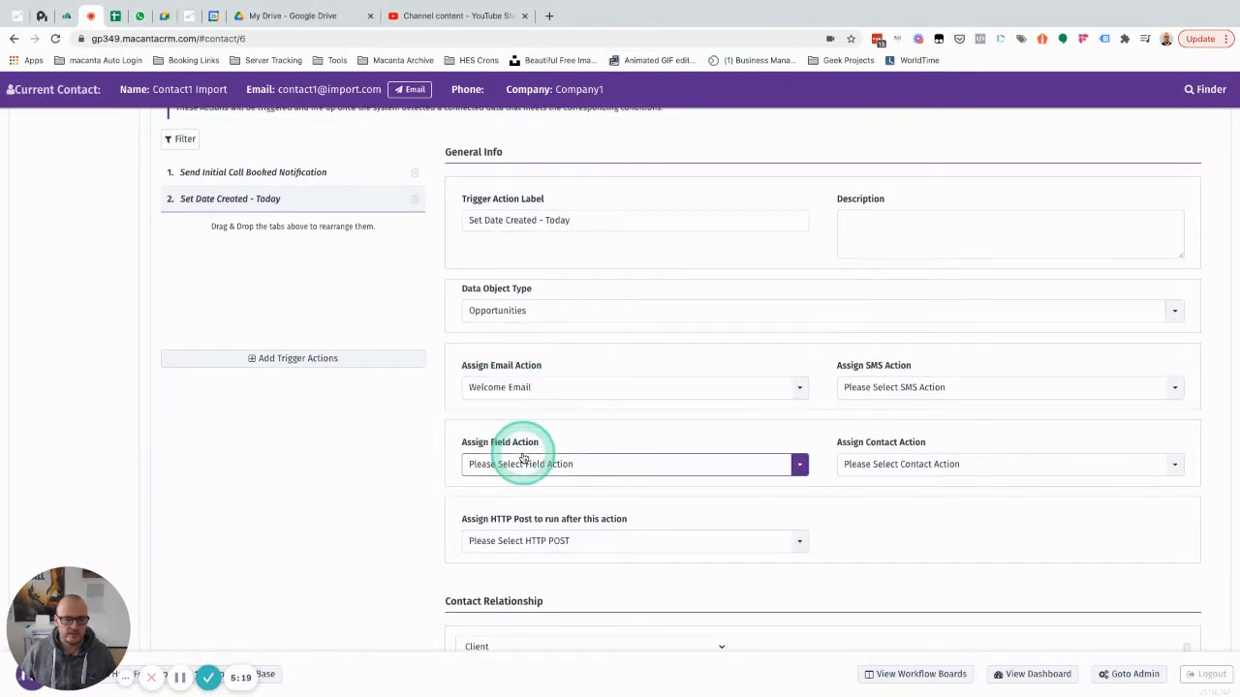
scroll(985, 512, down, 5)
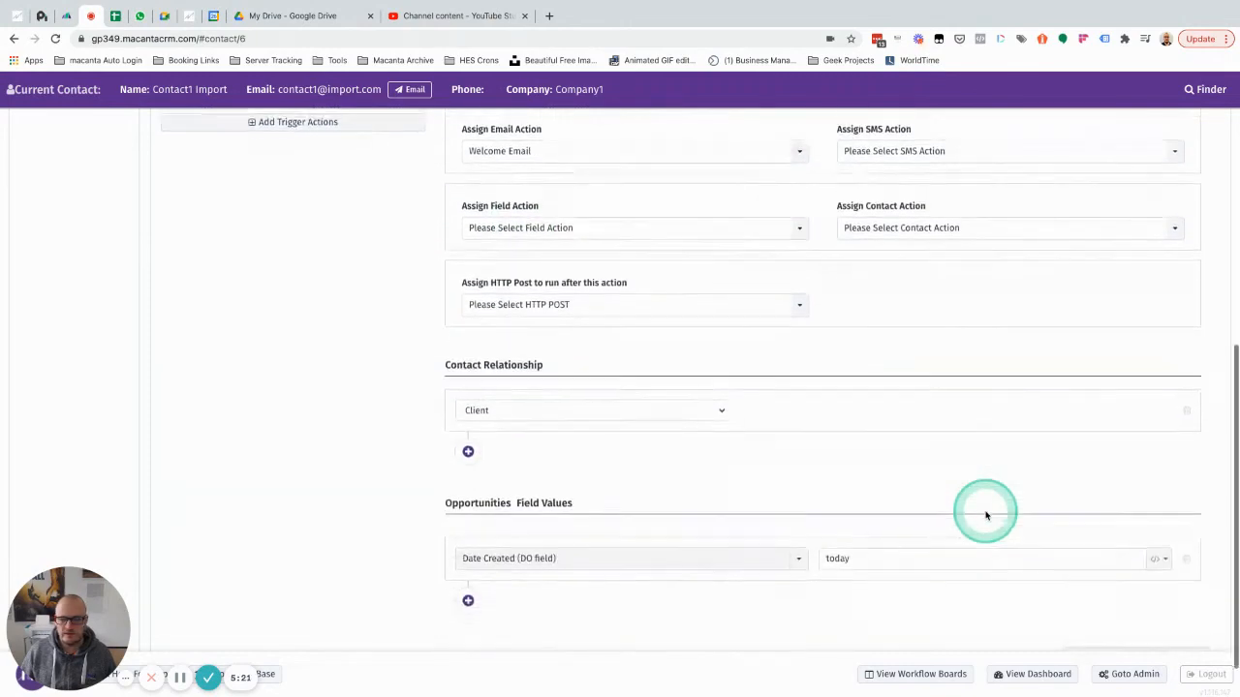
click(1128, 601)
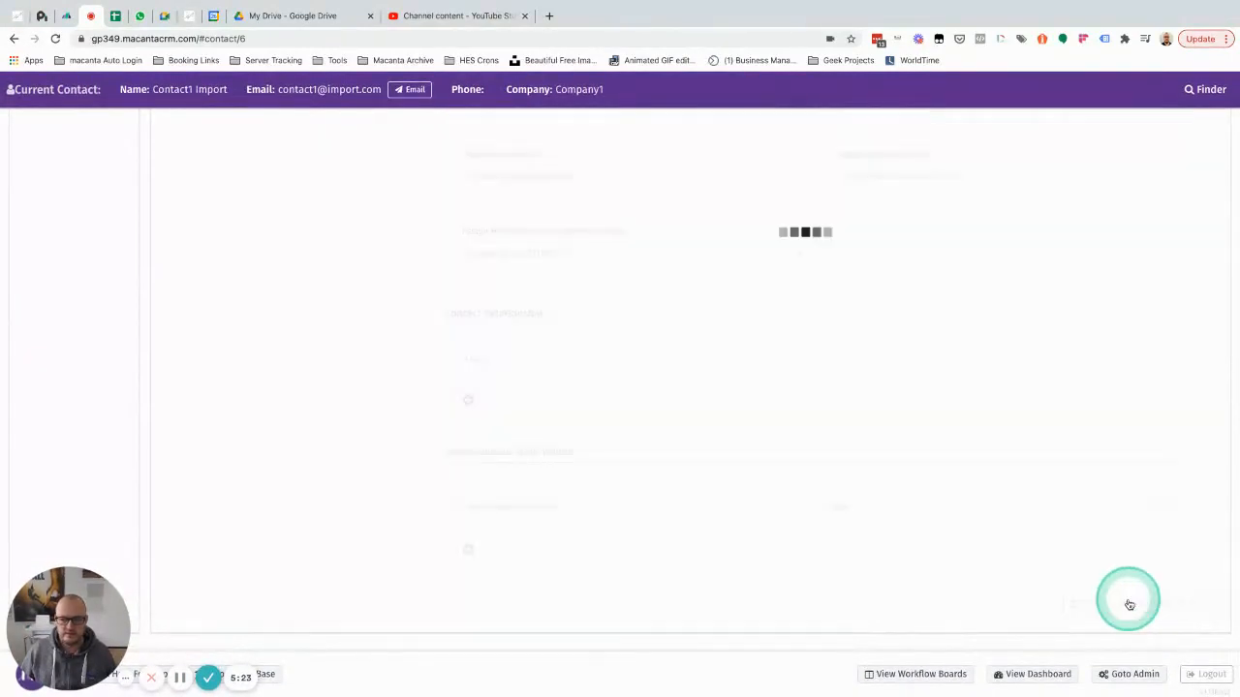
scroll(852, 412, up, 10)
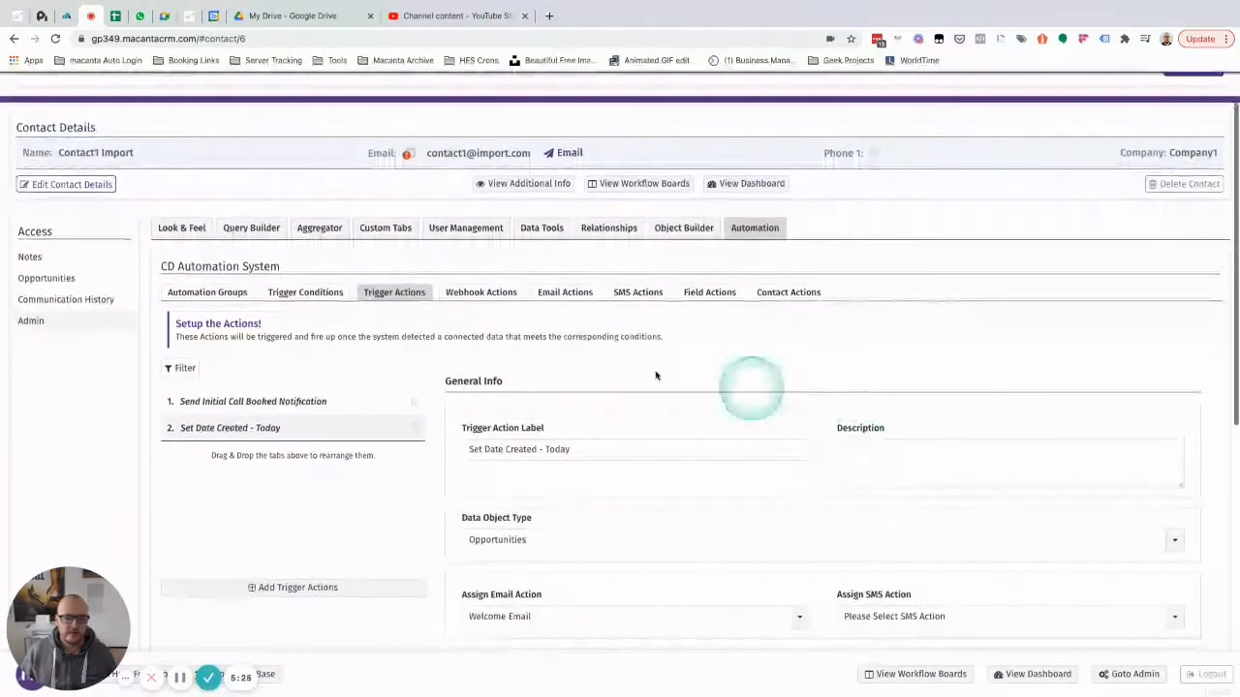
click(205, 293)
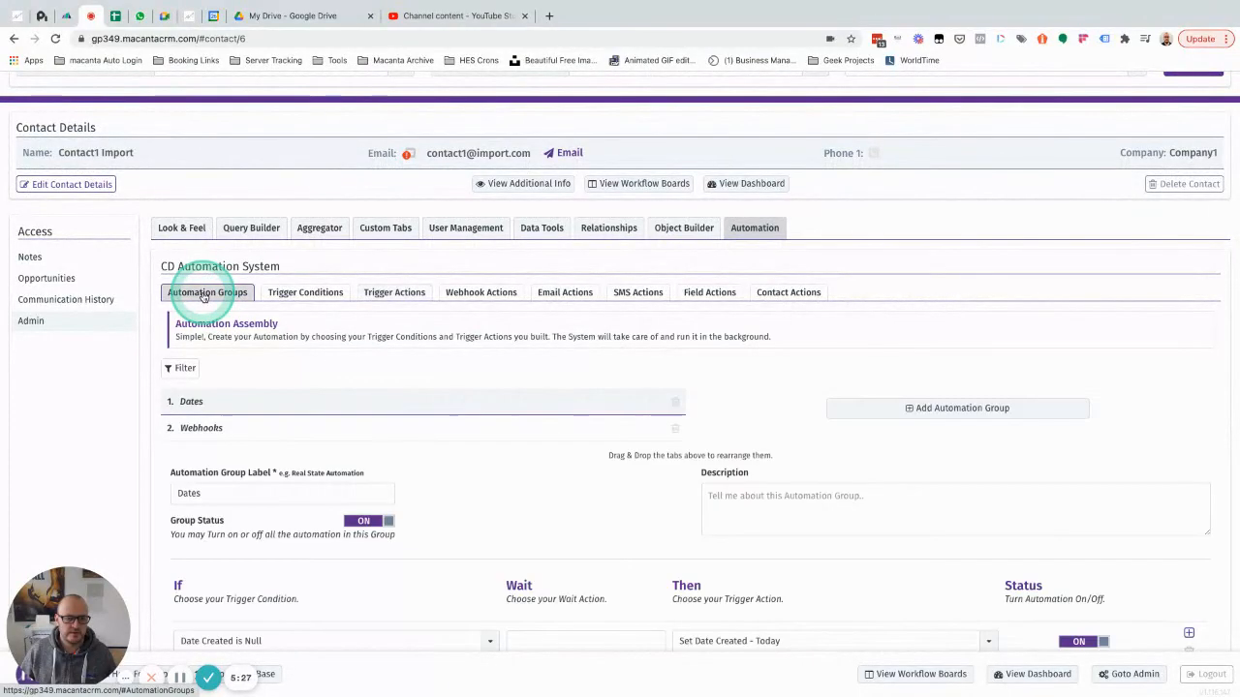
scroll(506, 437, down, 2)
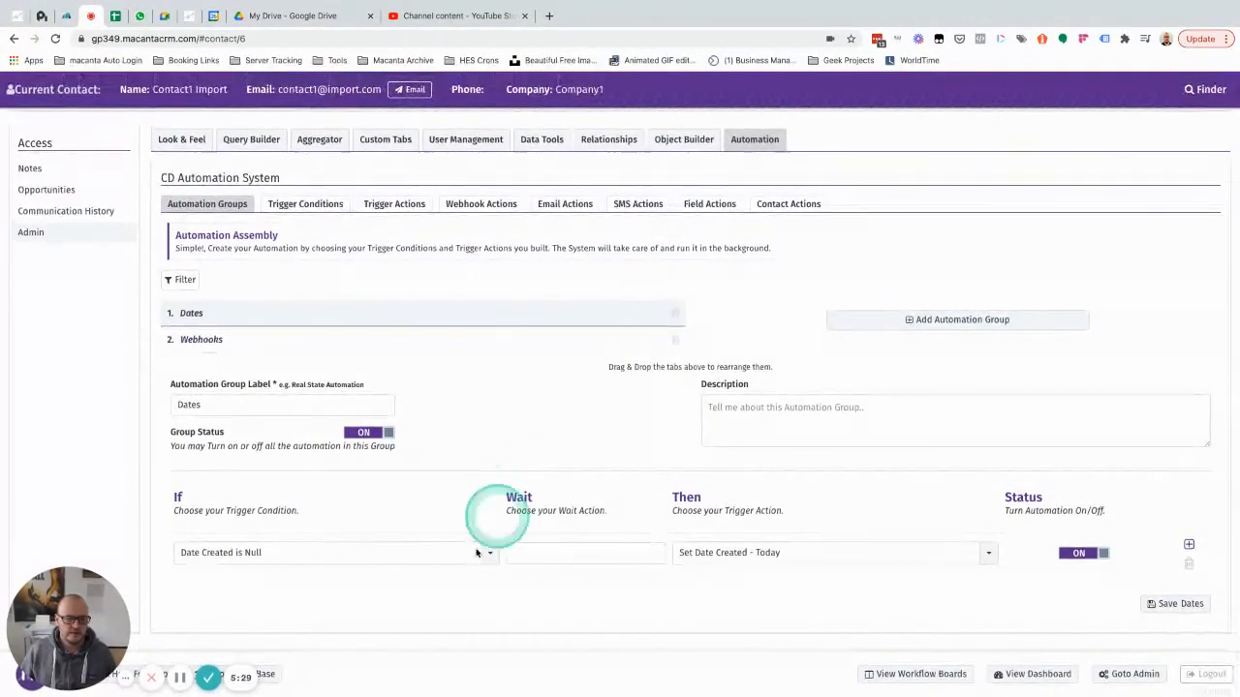
click(227, 564)
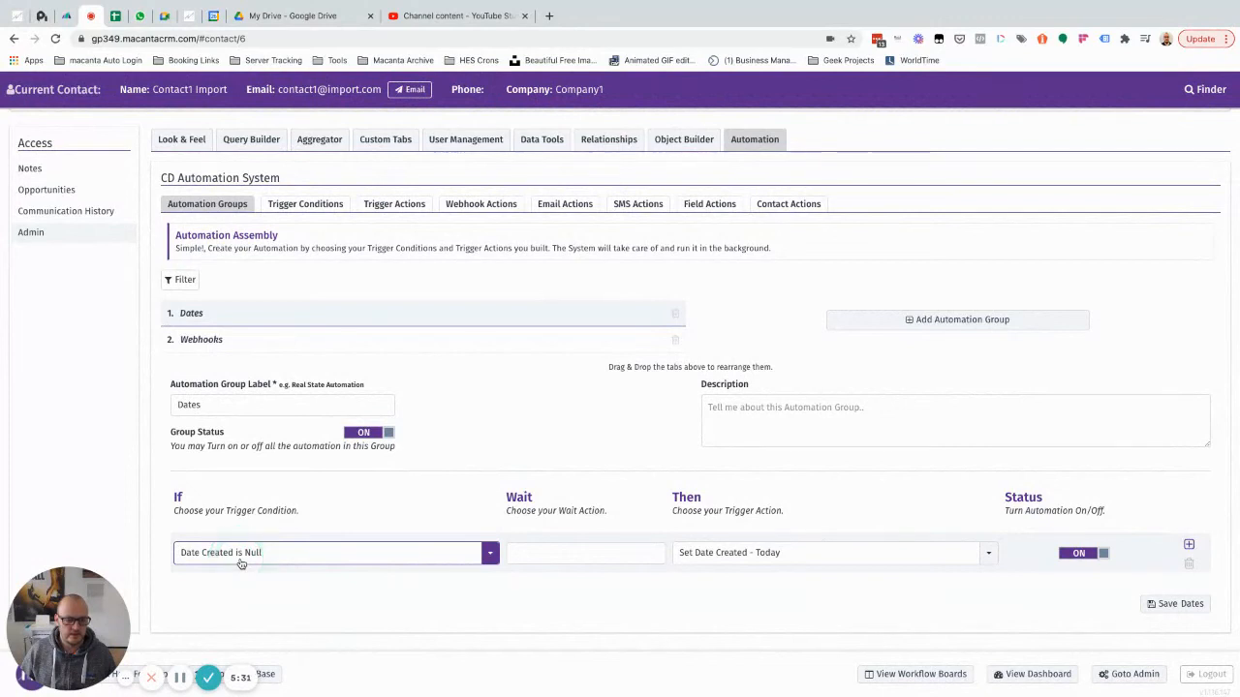
click(728, 553)
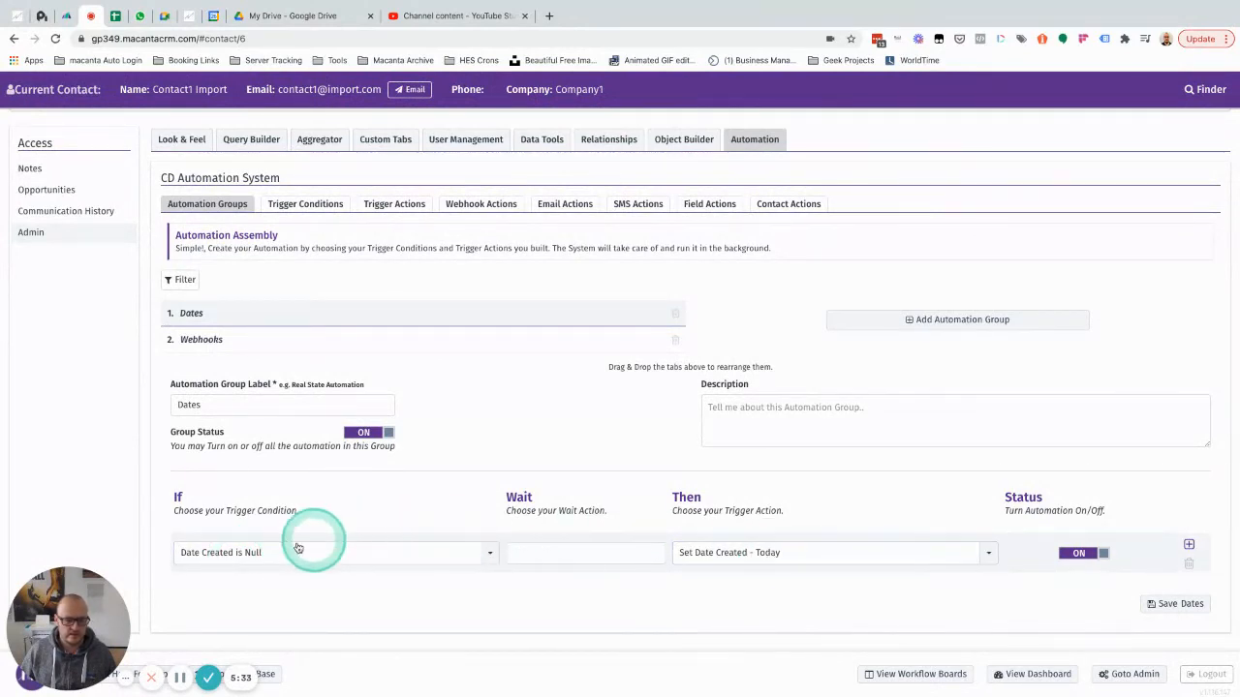
click(250, 556)
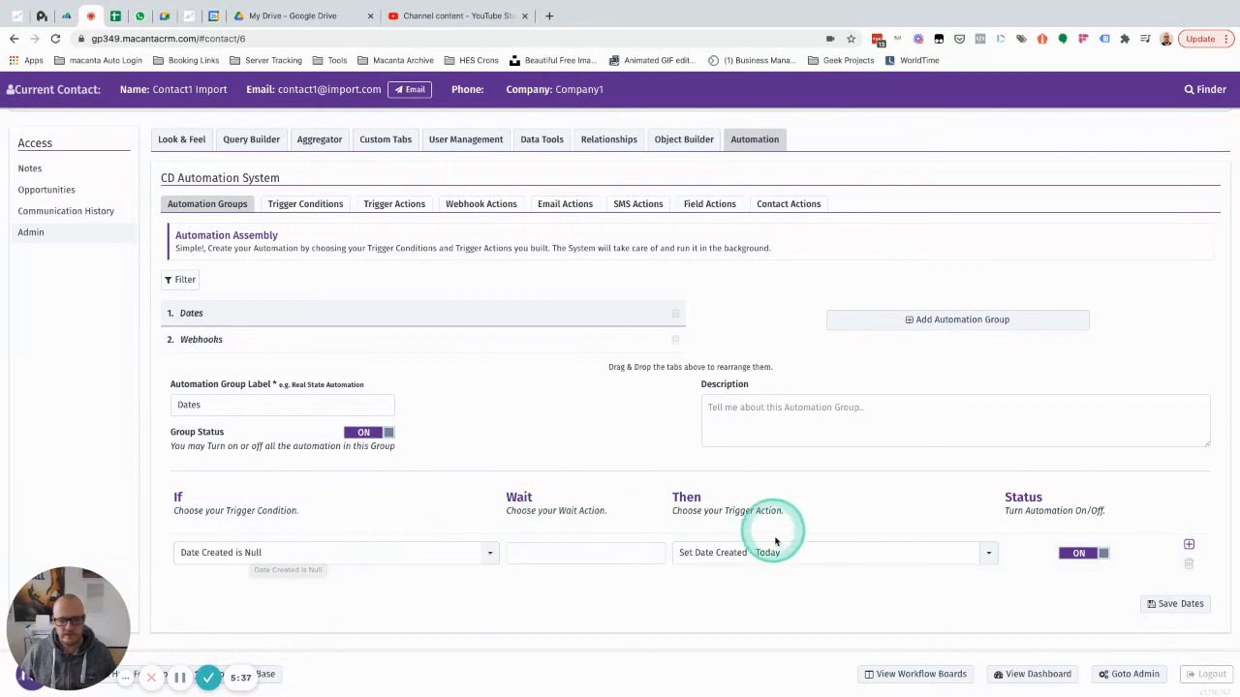
click(749, 557)
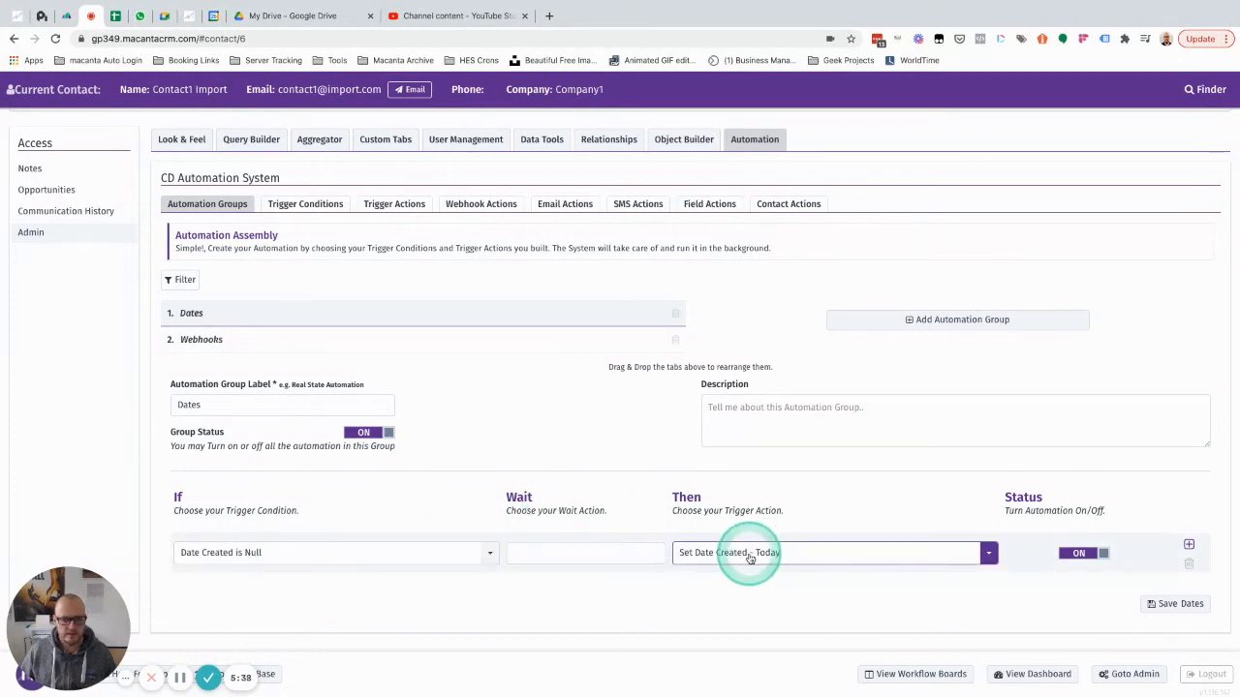
click(387, 205)
scroll(517, 407, down, 5)
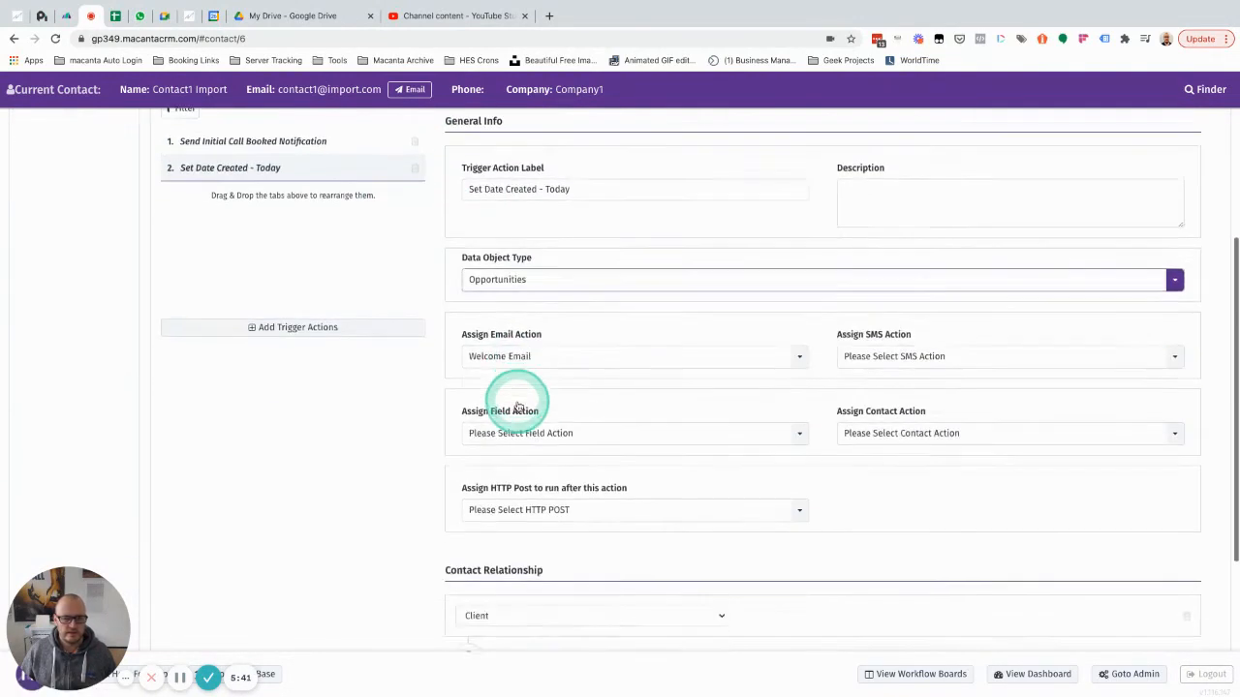
scroll(669, 465, up, 3)
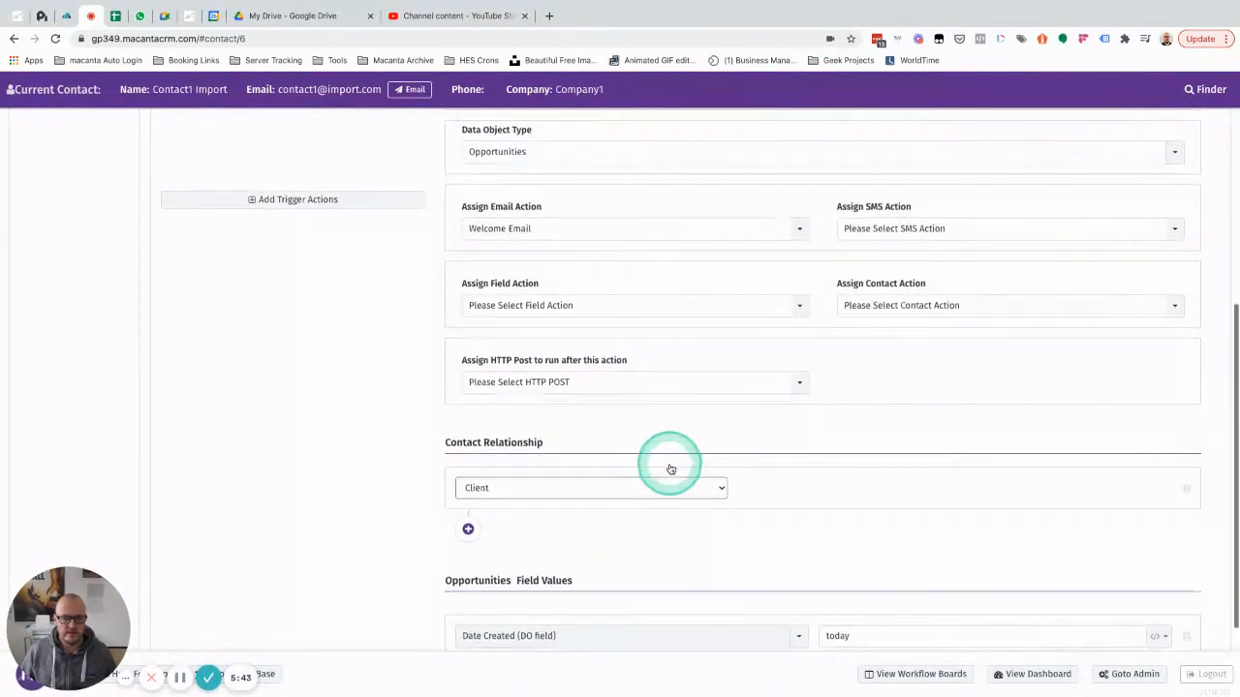
click(522, 231)
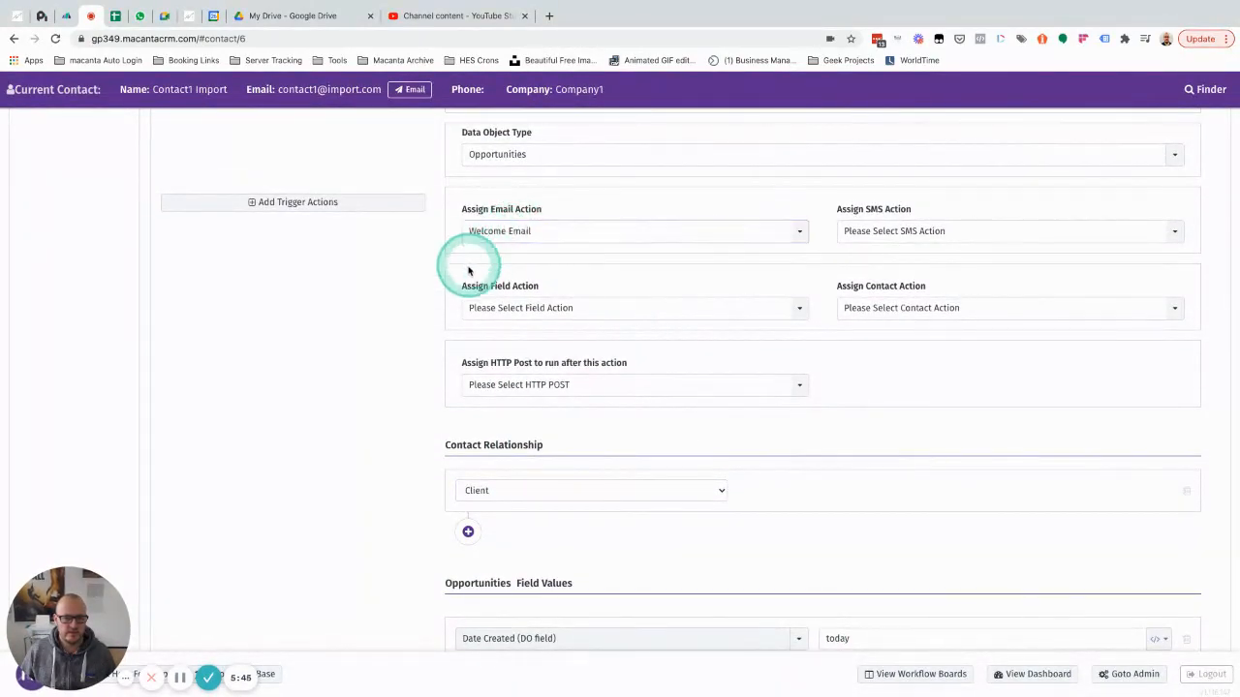
scroll(465, 268, up, 4)
click(263, 197)
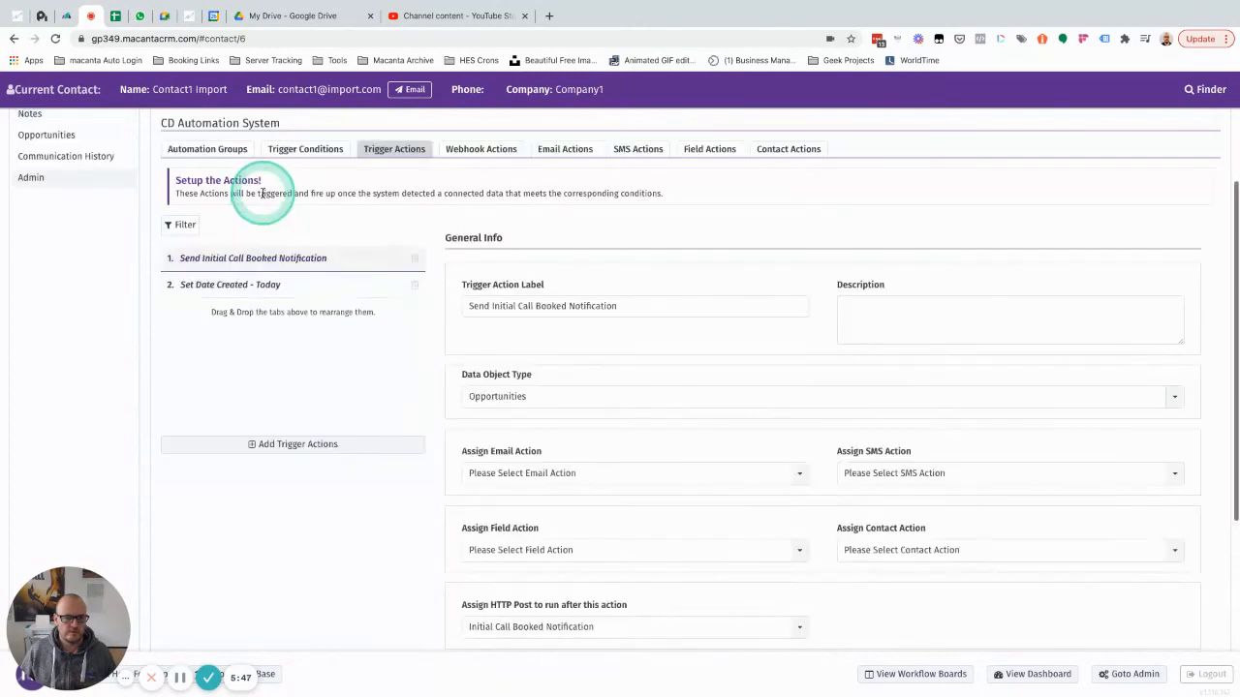
scroll(587, 463, down, 2)
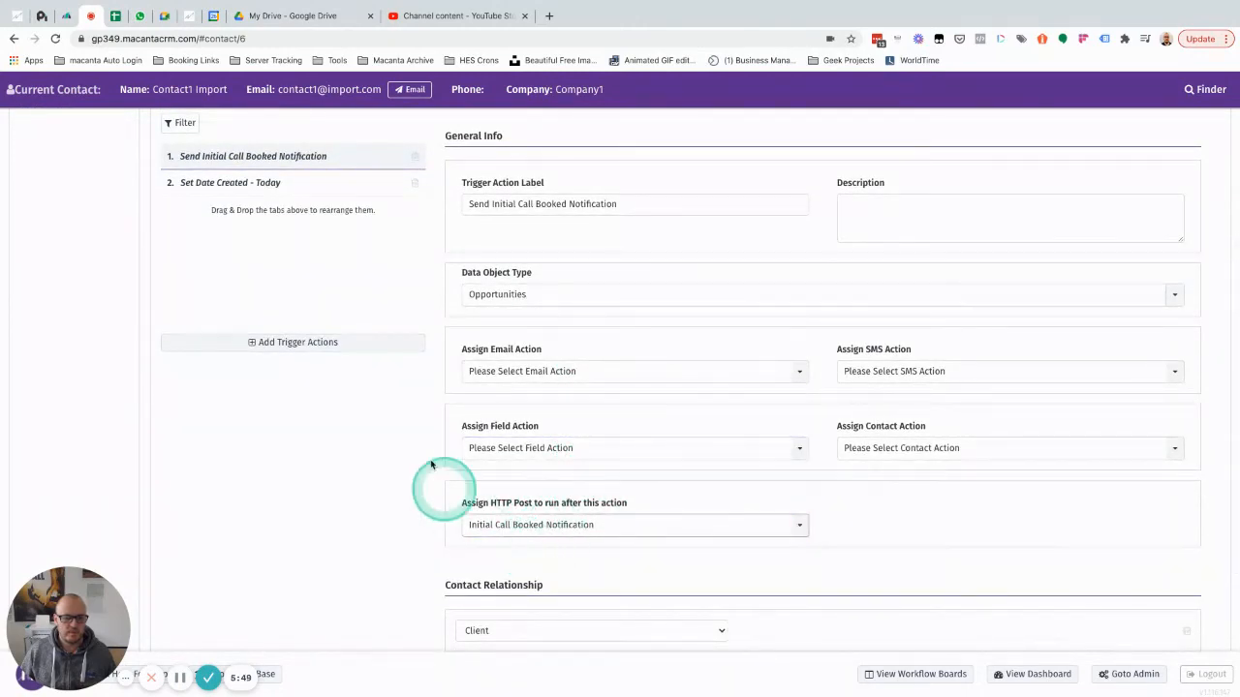
scroll(436, 465, up, 2)
click(243, 284)
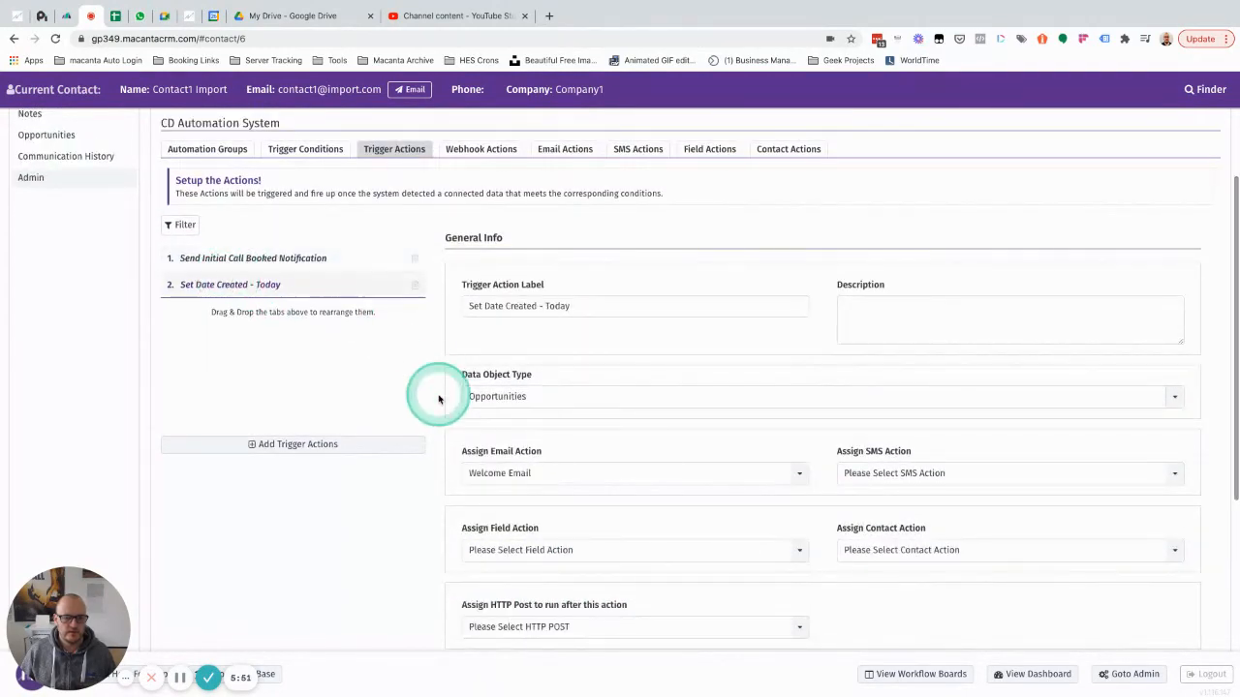
scroll(445, 395, down, 2)
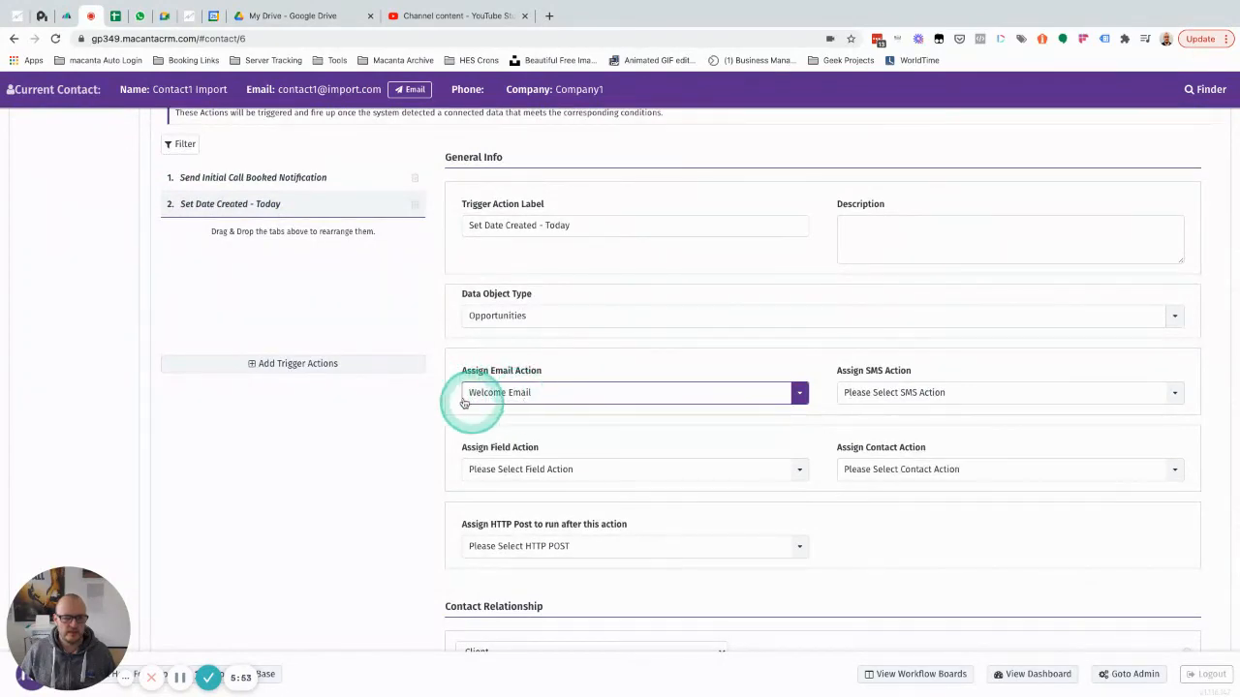
scroll(446, 373, up, 3)
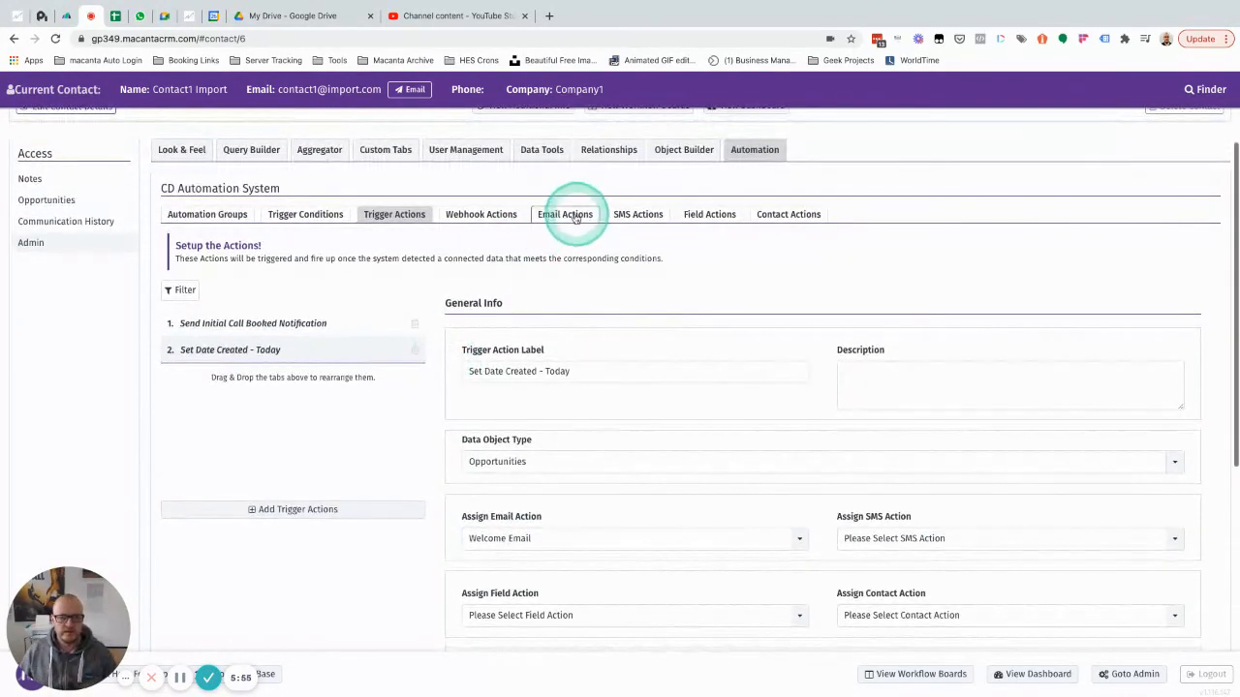
Review the Welcome Email action's sender details, subject and Email Preview under Email Actions.
click(571, 215)
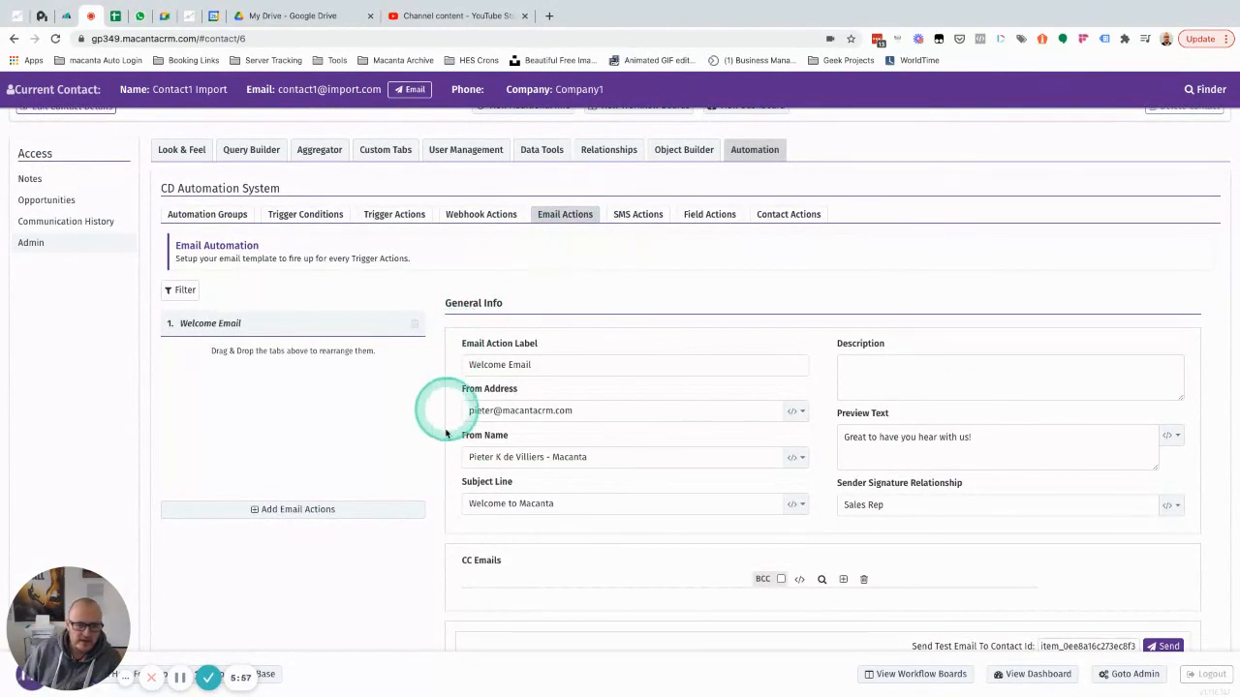
scroll(445, 426, down, 1)
scroll(445, 448, up, 1)
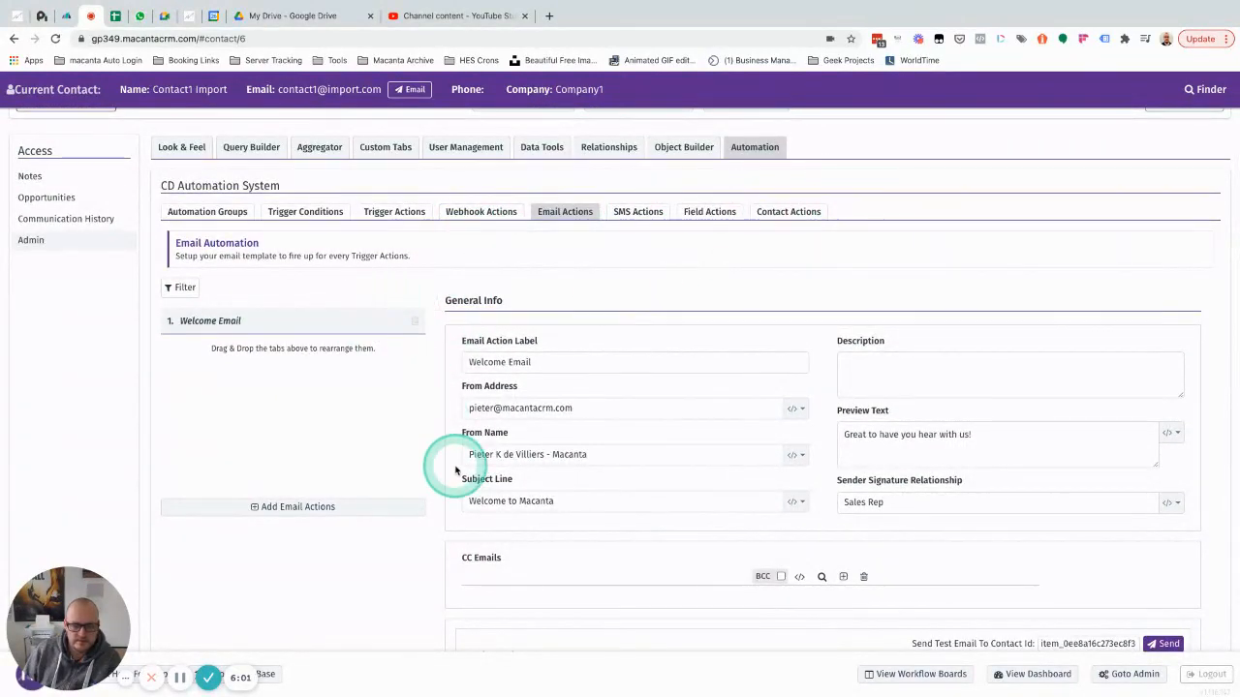
scroll(456, 469, down, 3)
scroll(455, 471, down, 6)
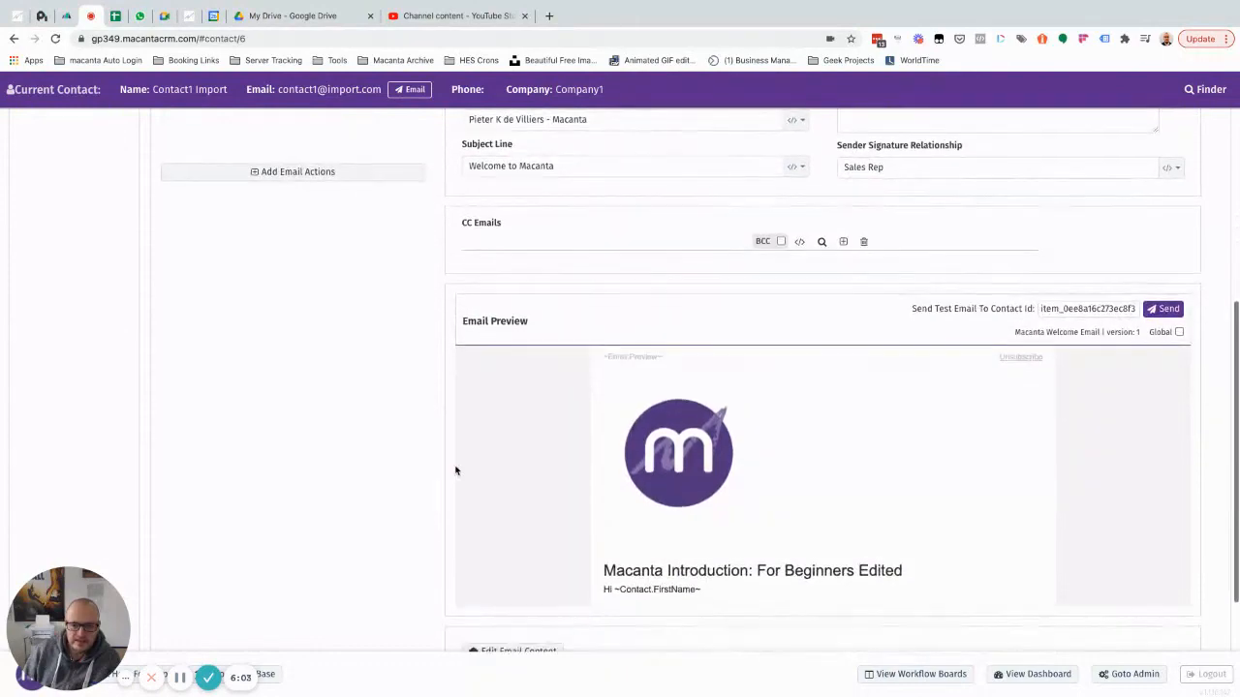
click(377, 448)
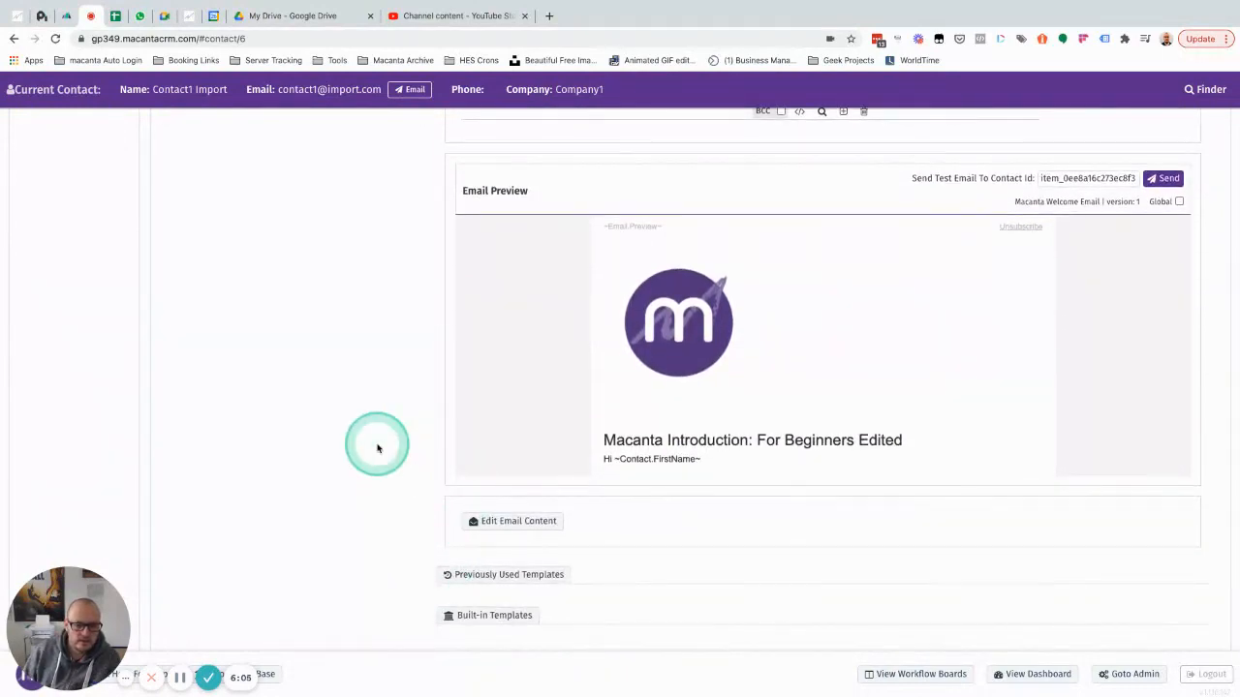
scroll(378, 447, up, 9)
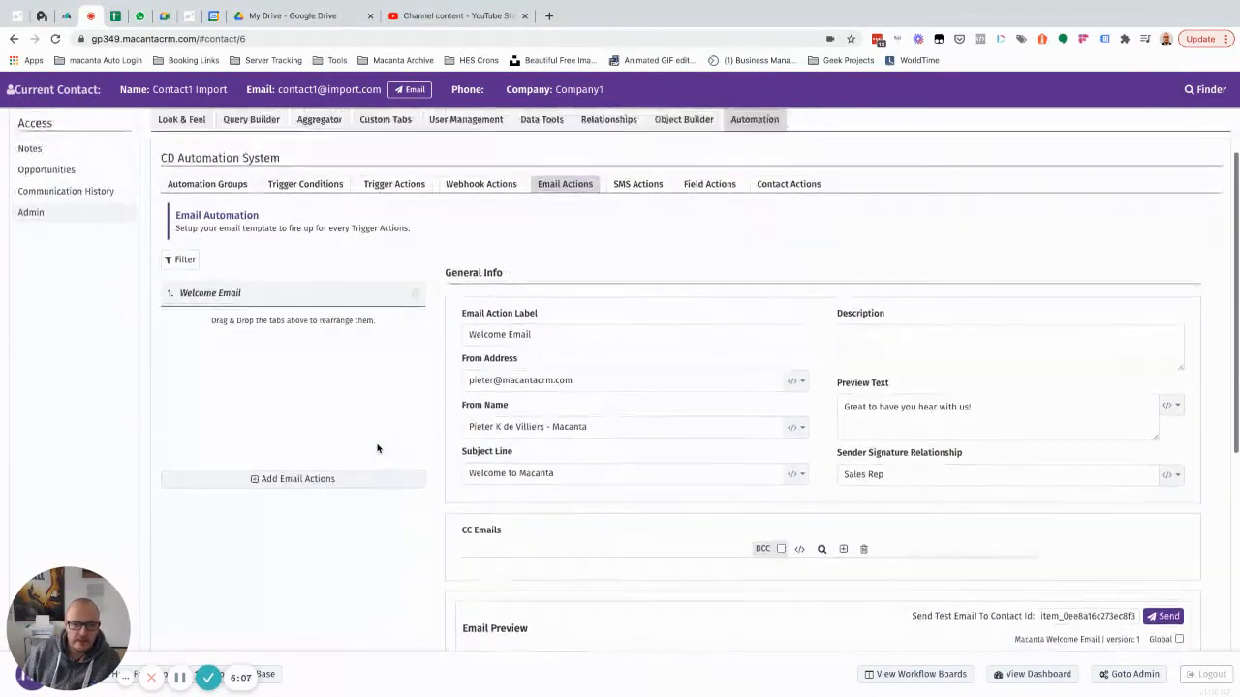